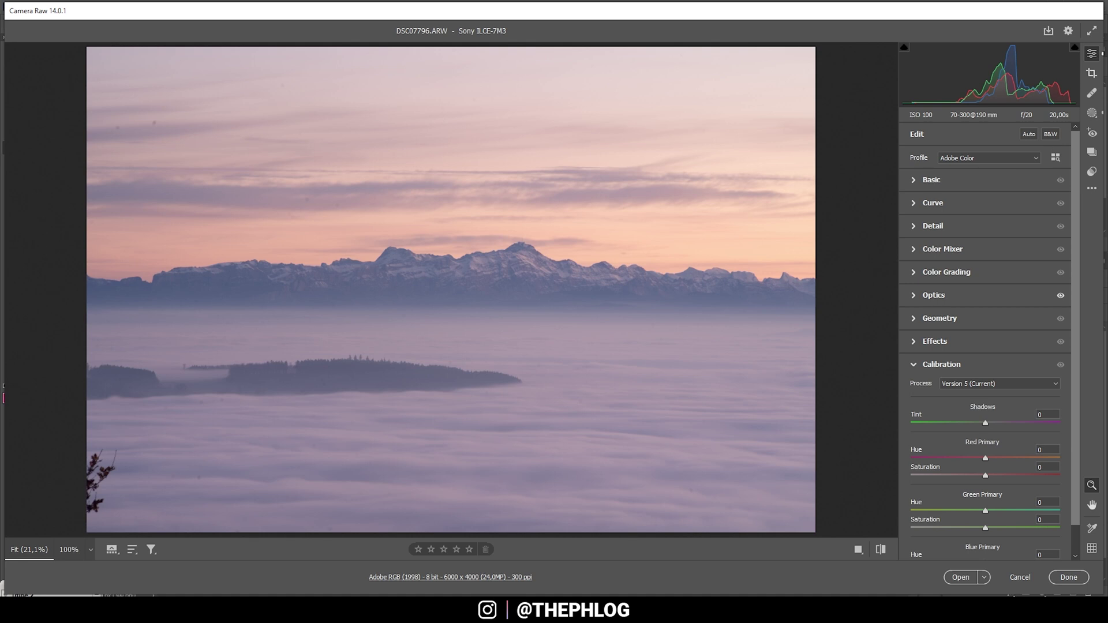
# Confirm the wider 6000×3276 crop and apply the Adobe Standard profile.
pyautogui.click(1091, 72)
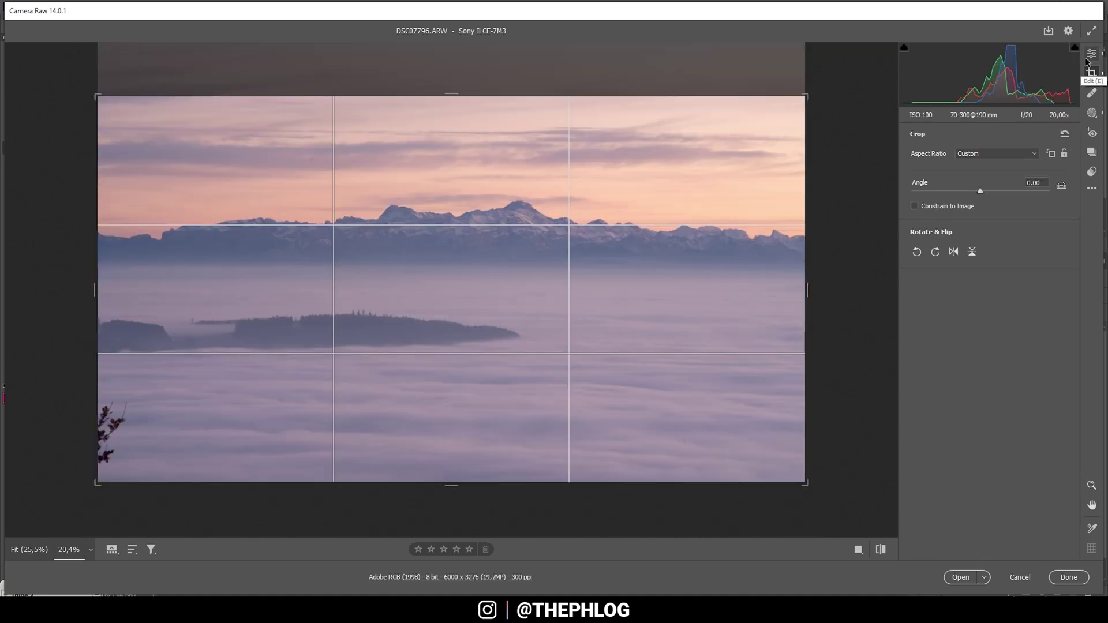
pyautogui.click(1088, 57)
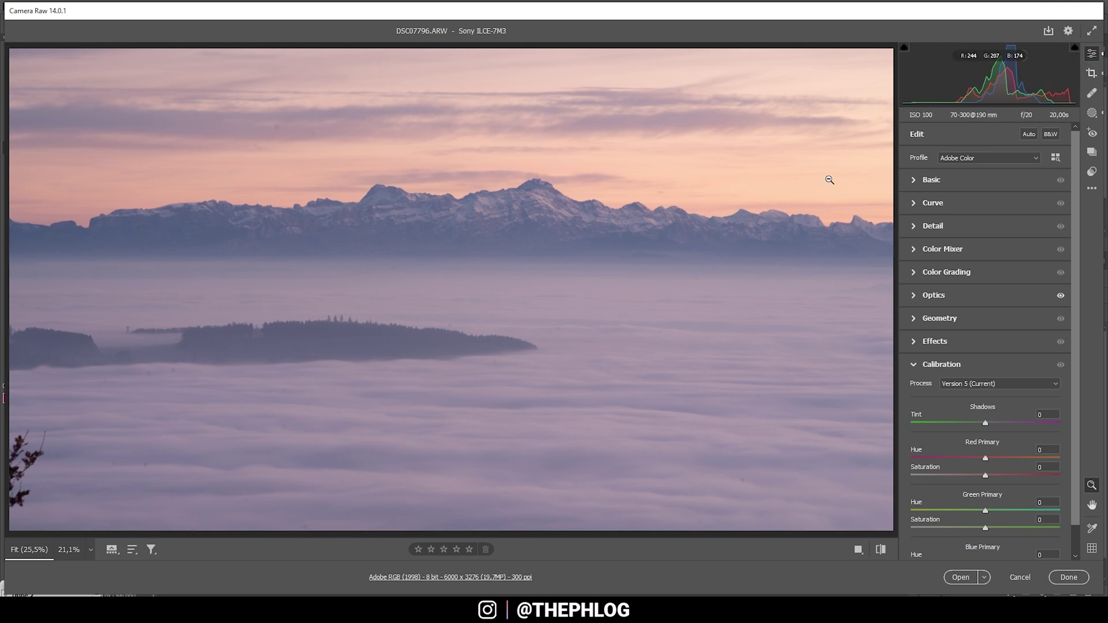
pyautogui.click(960, 165)
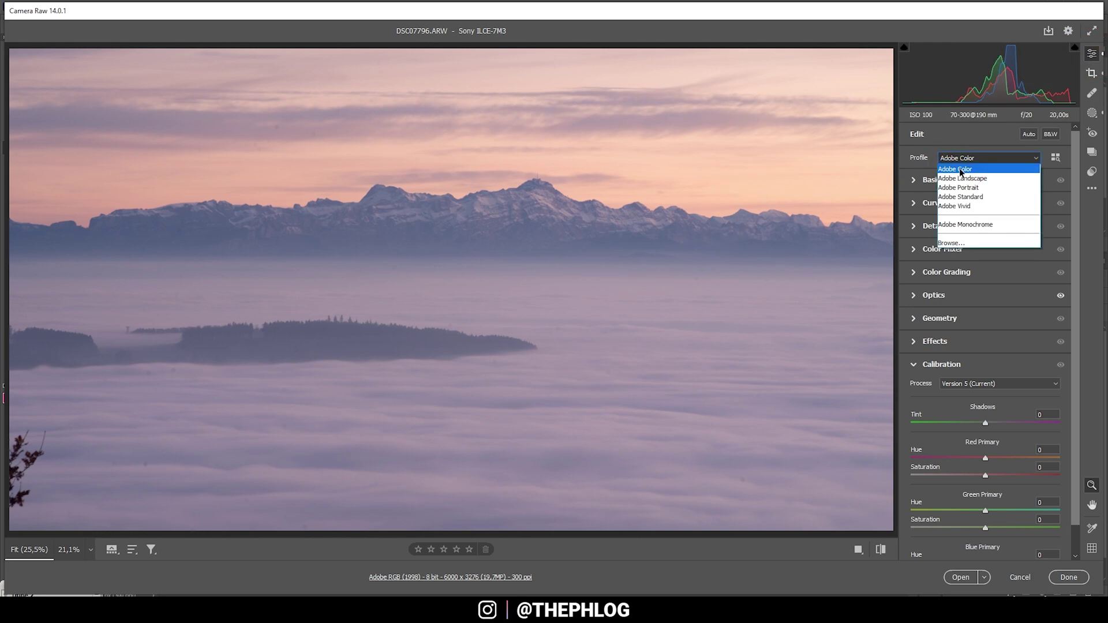
pyautogui.click(949, 198)
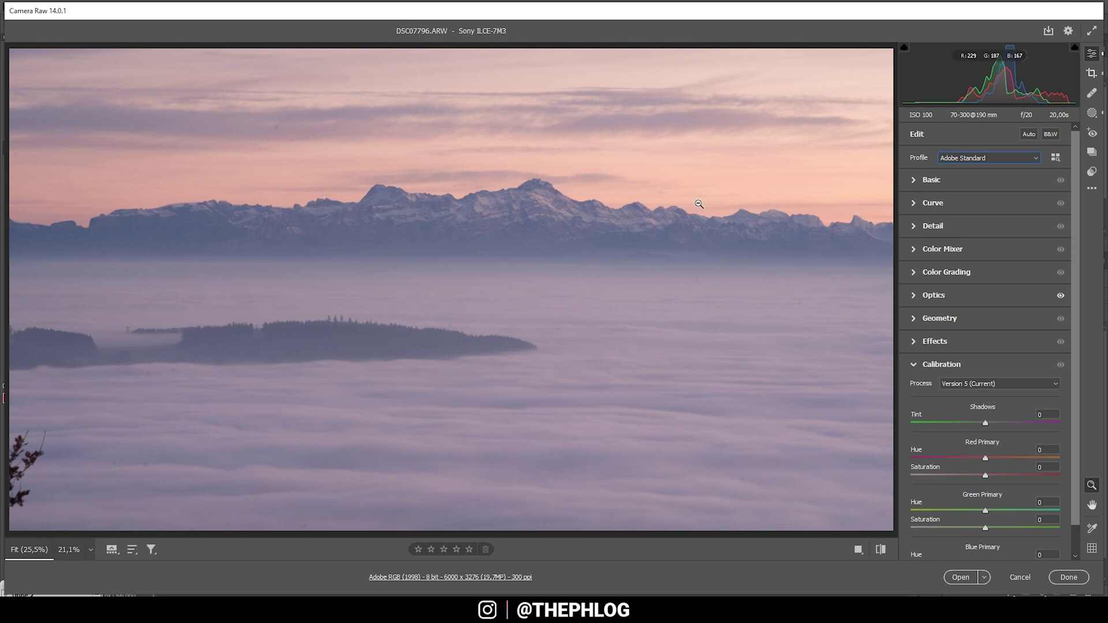
pyautogui.click(915, 182)
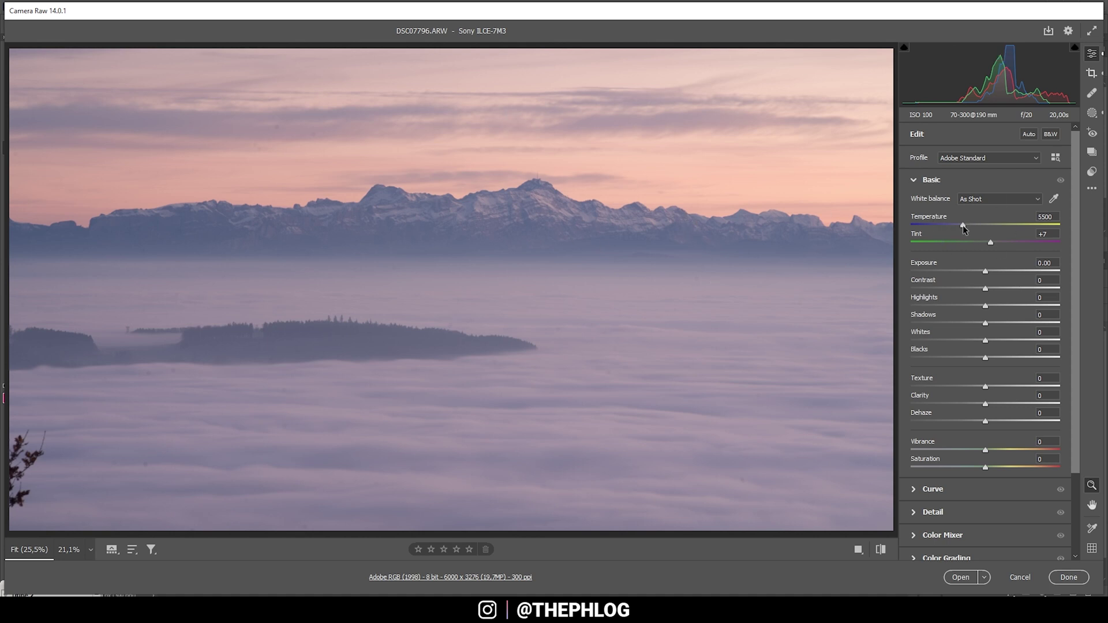
# Cool the white balance to Temperature 4950 and Tint -2.
pyautogui.moveTo(962, 225); pyautogui.dragTo(954, 225)
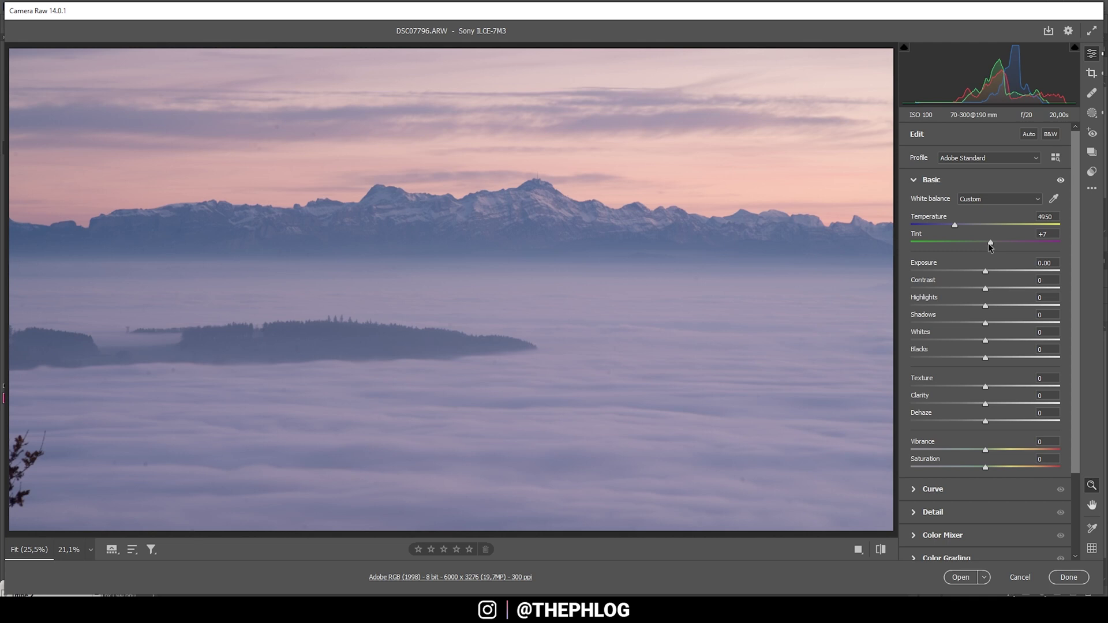
pyautogui.moveTo(988, 243); pyautogui.dragTo(981, 241)
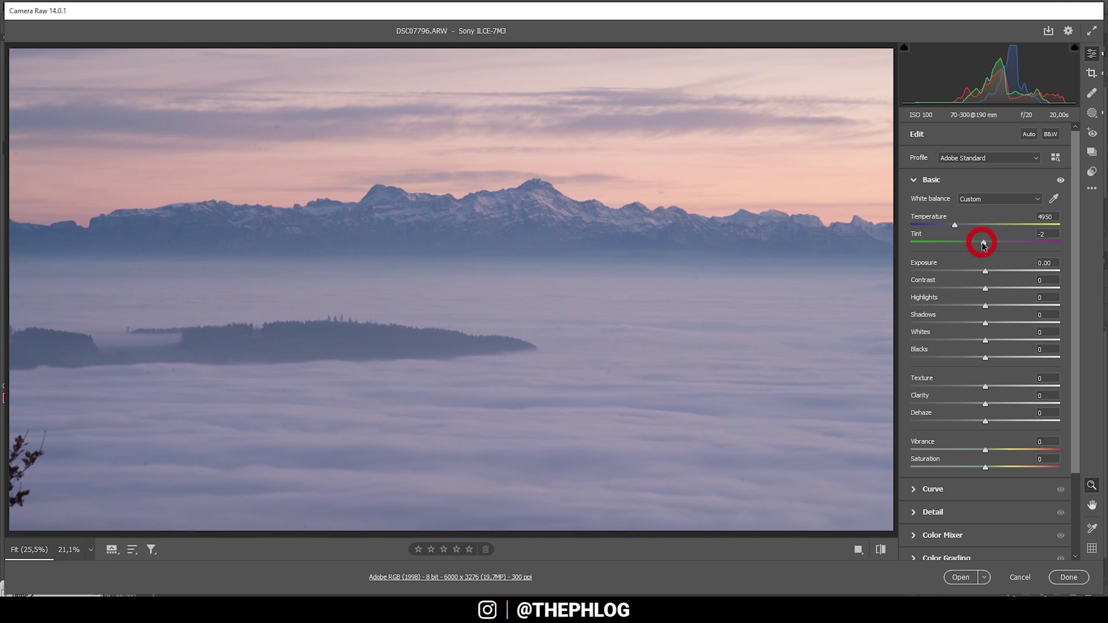
# Toggle before/after repeatedly to compare the cooler edit with the default settings.
pyautogui.click(880, 551)
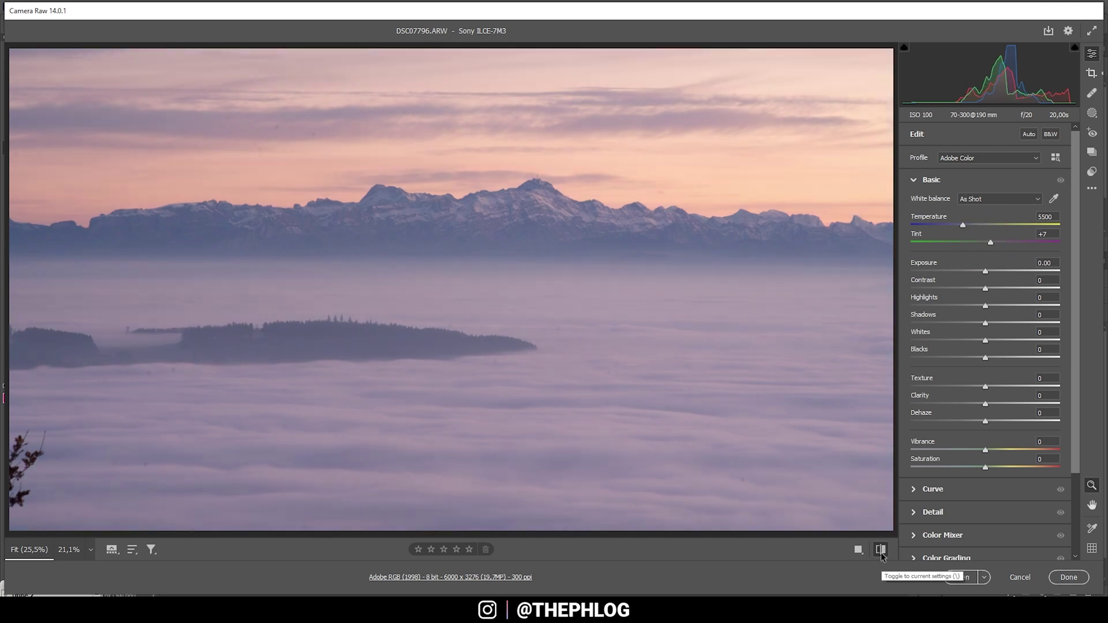
pyautogui.click(880, 552)
pyautogui.click(881, 551)
pyautogui.click(880, 551)
pyautogui.click(880, 551)
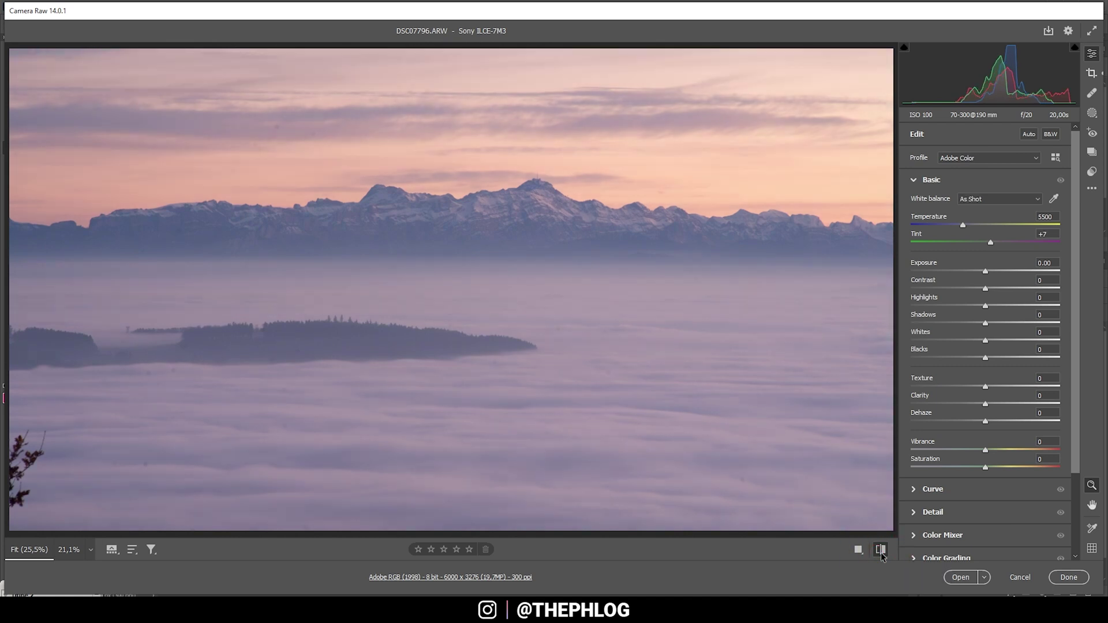
pyautogui.click(880, 551)
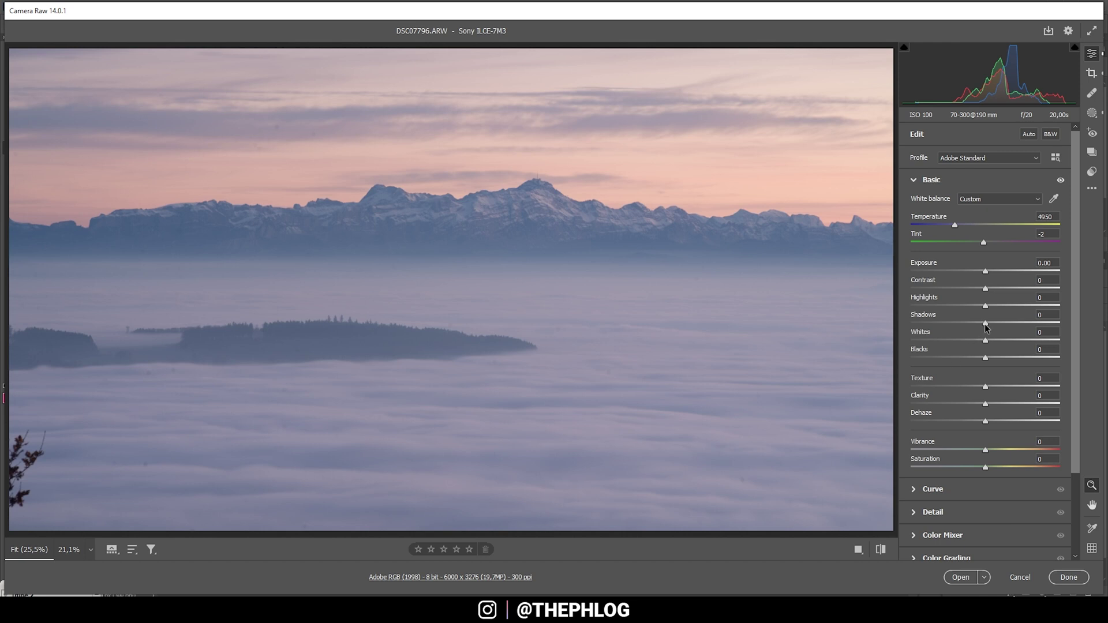
# Drop Shadows to -100 and Blacks to -31, then compare with the defaults.
pyautogui.moveTo(985, 327); pyautogui.dragTo(861, 323)
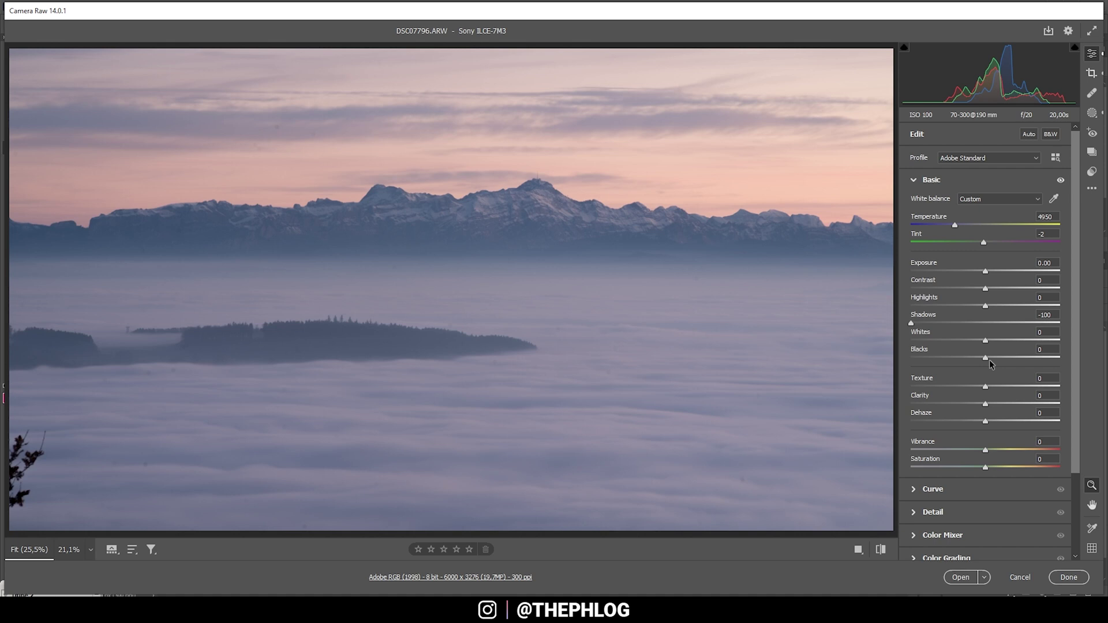
pyautogui.moveTo(985, 358); pyautogui.dragTo(968, 359)
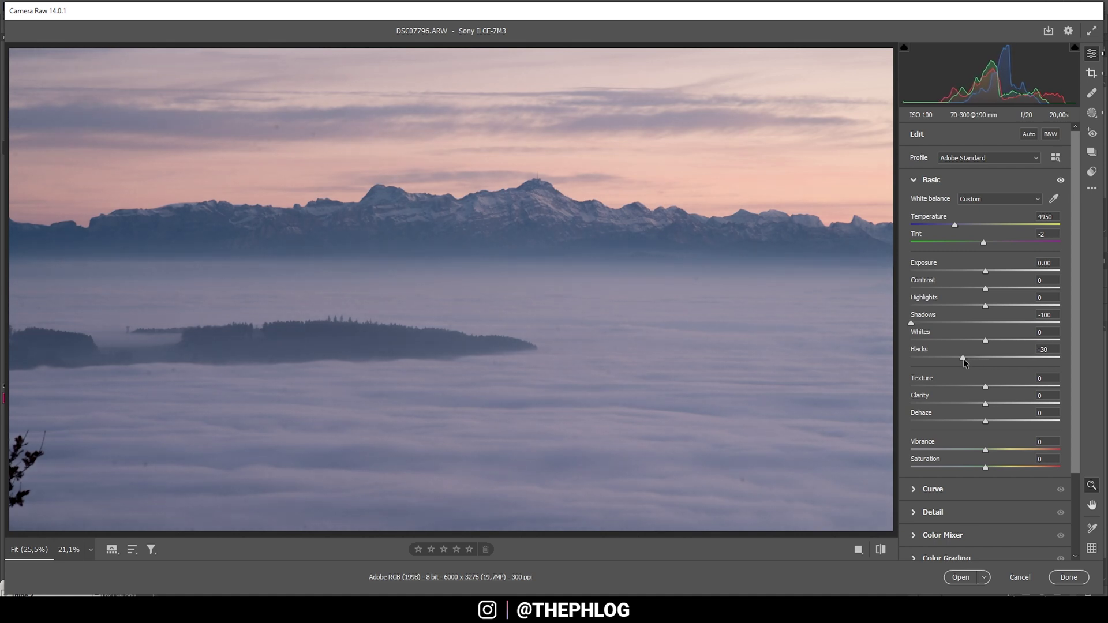
pyautogui.moveTo(964, 358); pyautogui.dragTo(964, 358)
pyautogui.click(880, 550)
pyautogui.click(881, 549)
# Raise Whites to +47, checking the Alt clipping preview for blown highlights.
pyautogui.moveTo(991, 341); pyautogui.dragTo(995, 342)
pyautogui.moveTo(996, 341); pyautogui.dragTo(1018, 343)
pyautogui.press('alt')
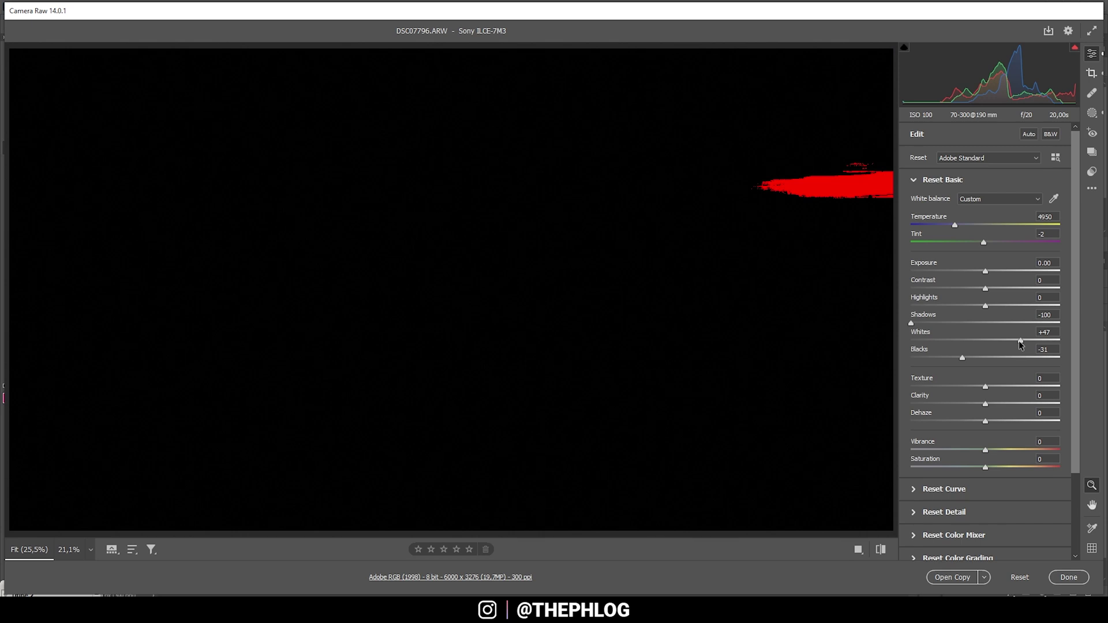
pyautogui.moveTo(1018, 340); pyautogui.dragTo(1019, 340)
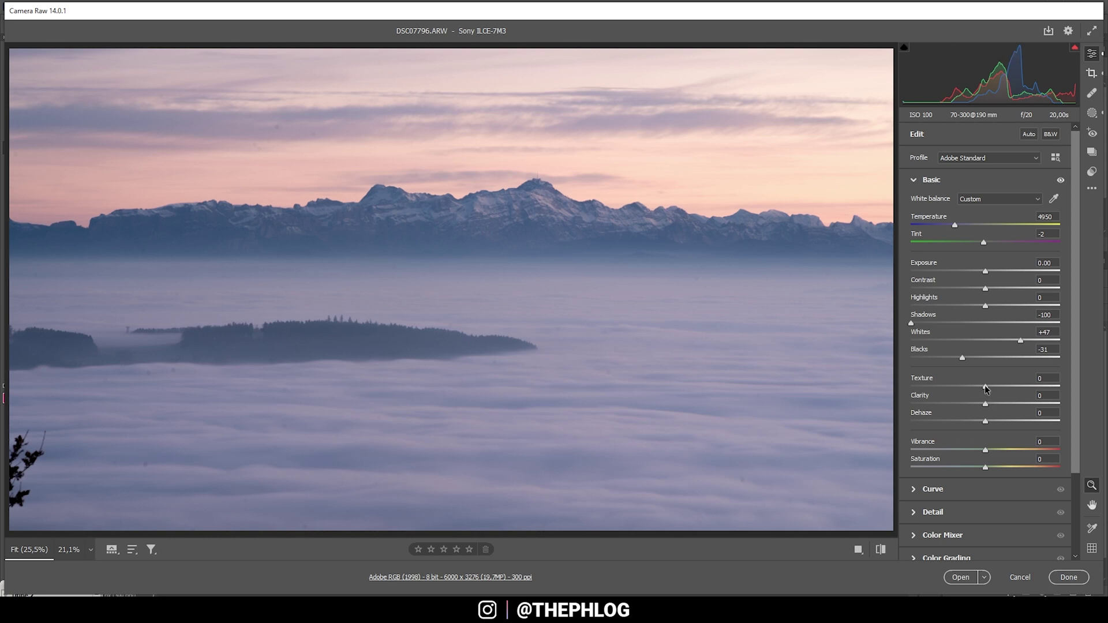
# Raise Texture to +16 and lower Clarity to -5.
pyautogui.moveTo(984, 386); pyautogui.dragTo(993, 388)
pyautogui.moveTo(985, 405); pyautogui.dragTo(984, 407)
# Select the sky gradient Mask 1 and lower its Exposure to -0.60.
pyautogui.click(1090, 113)
pyautogui.click(942, 213)
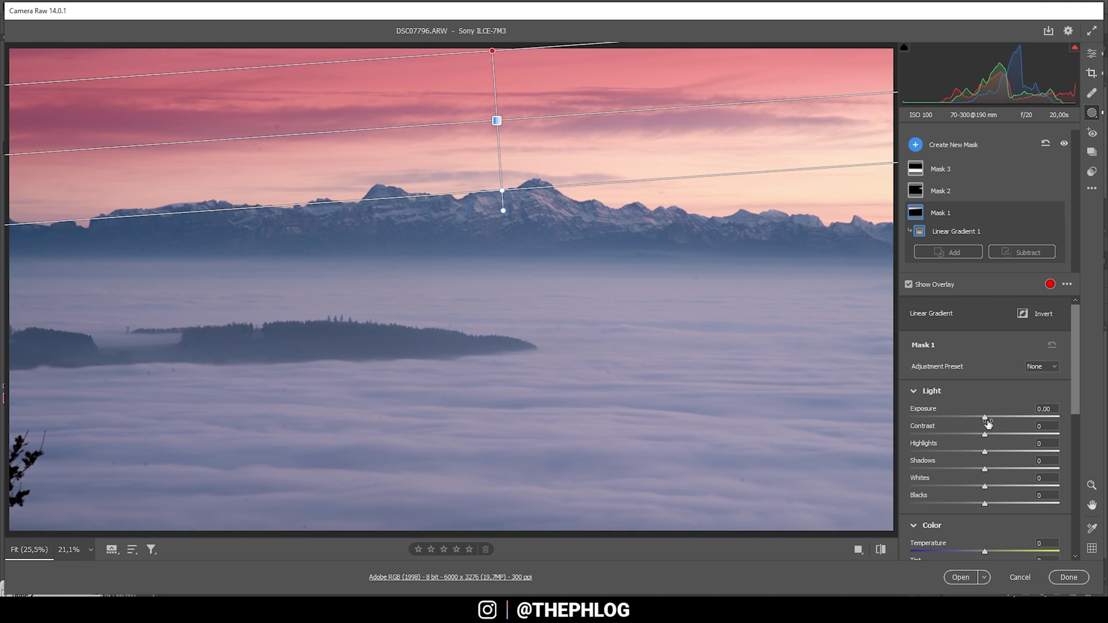
pyautogui.moveTo(985, 416); pyautogui.dragTo(973, 417)
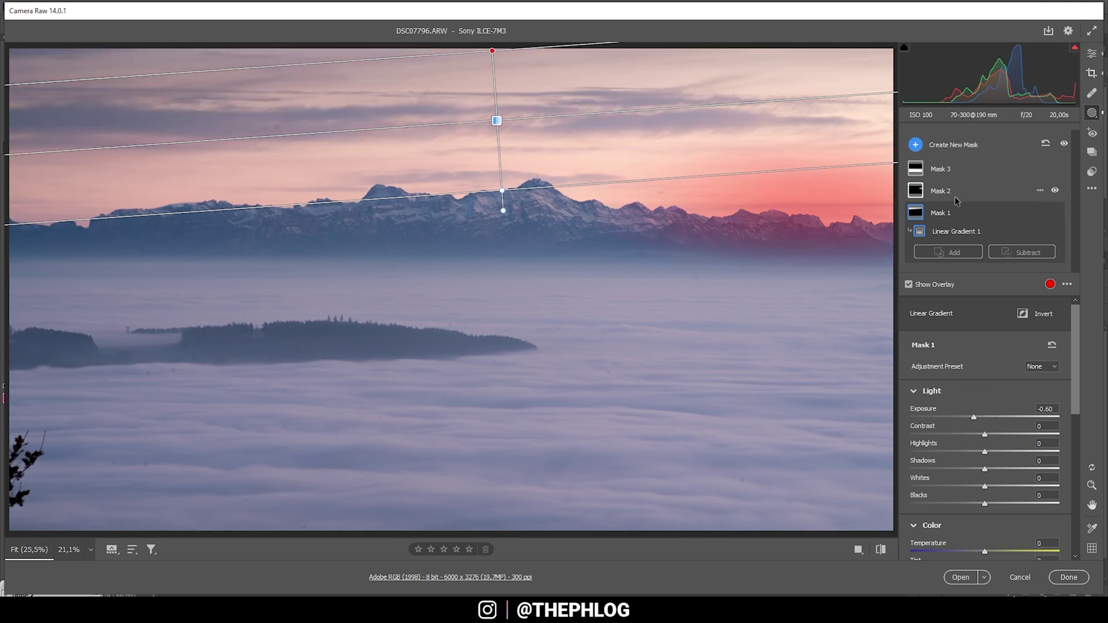
pyautogui.click(944, 197)
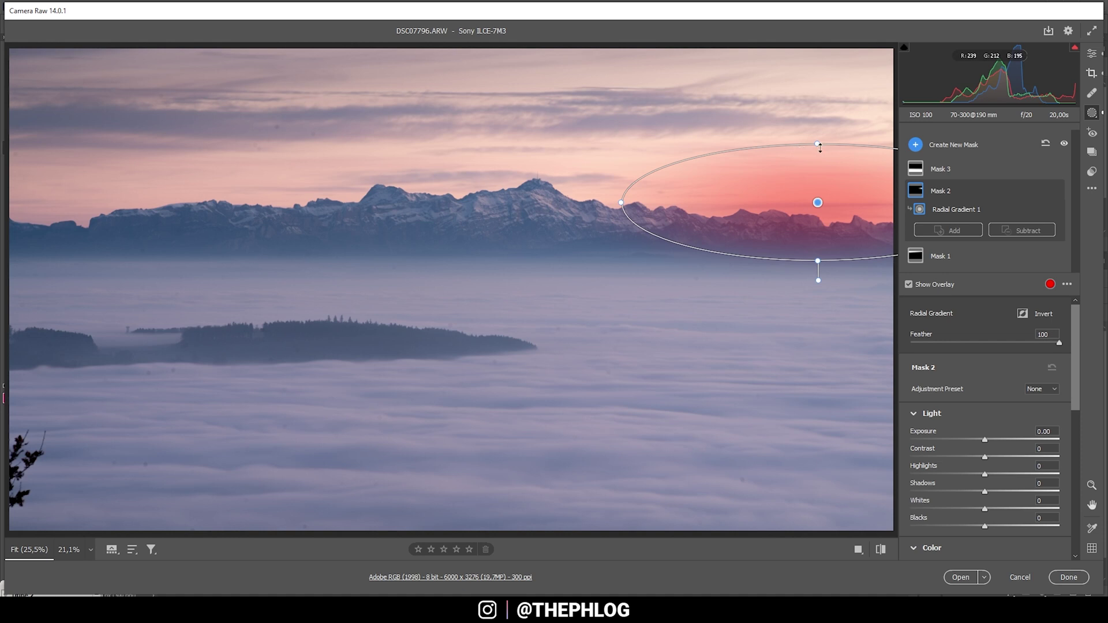
# Give radial Mask 2 Blacks +43, Highlights -100, Temperature +34 and Dehaze -22.
pyautogui.scroll(-3, 987, 427)
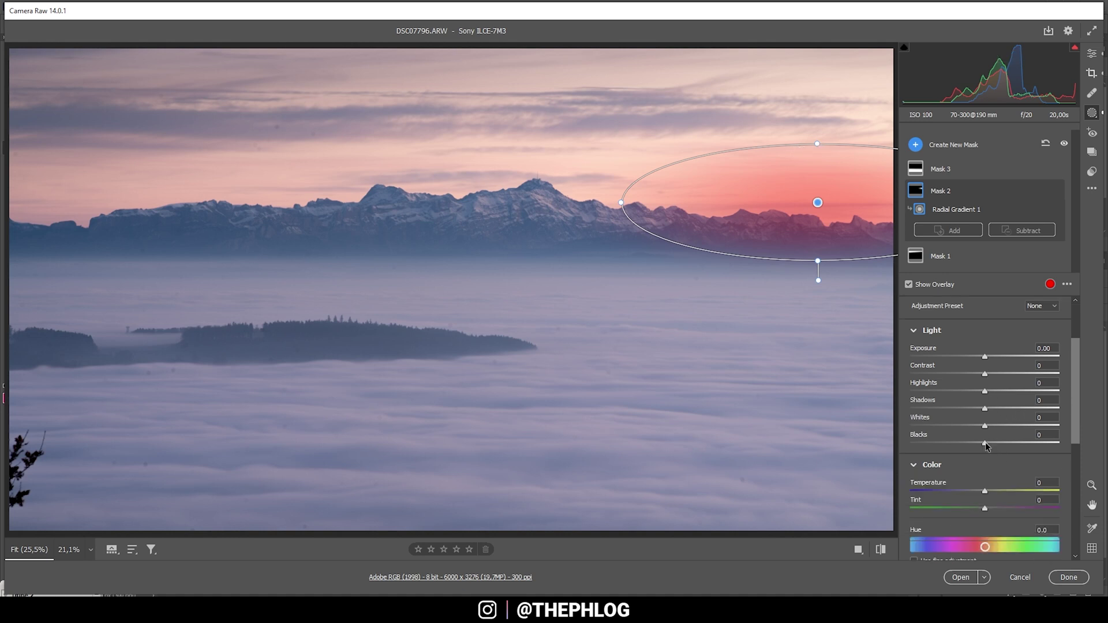
pyautogui.moveTo(985, 442); pyautogui.dragTo(1007, 450)
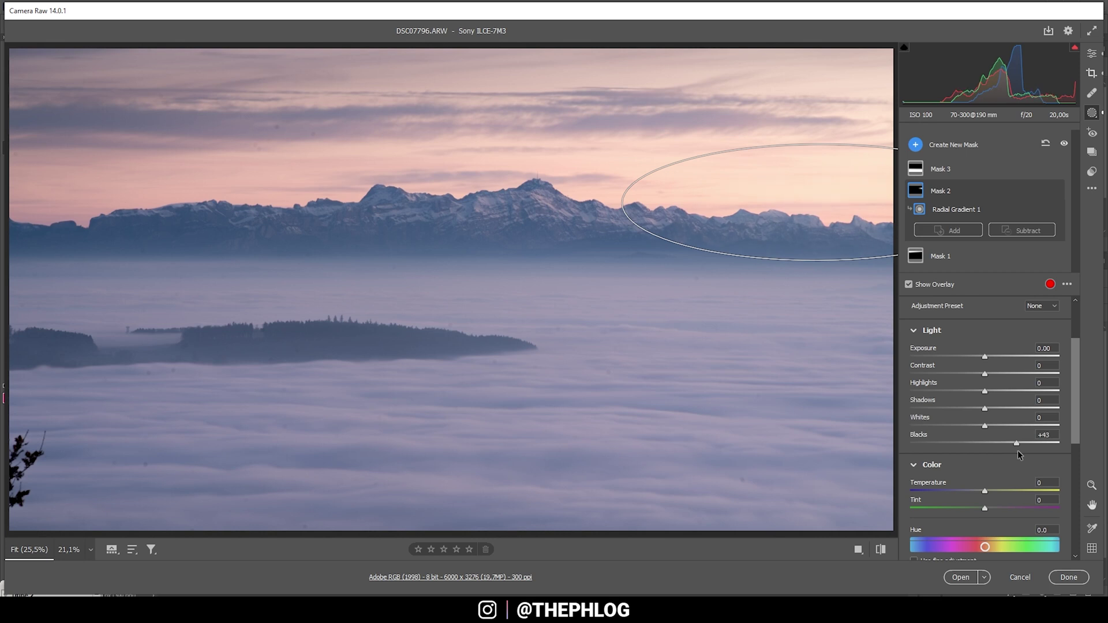
pyautogui.moveTo(984, 390); pyautogui.dragTo(814, 383)
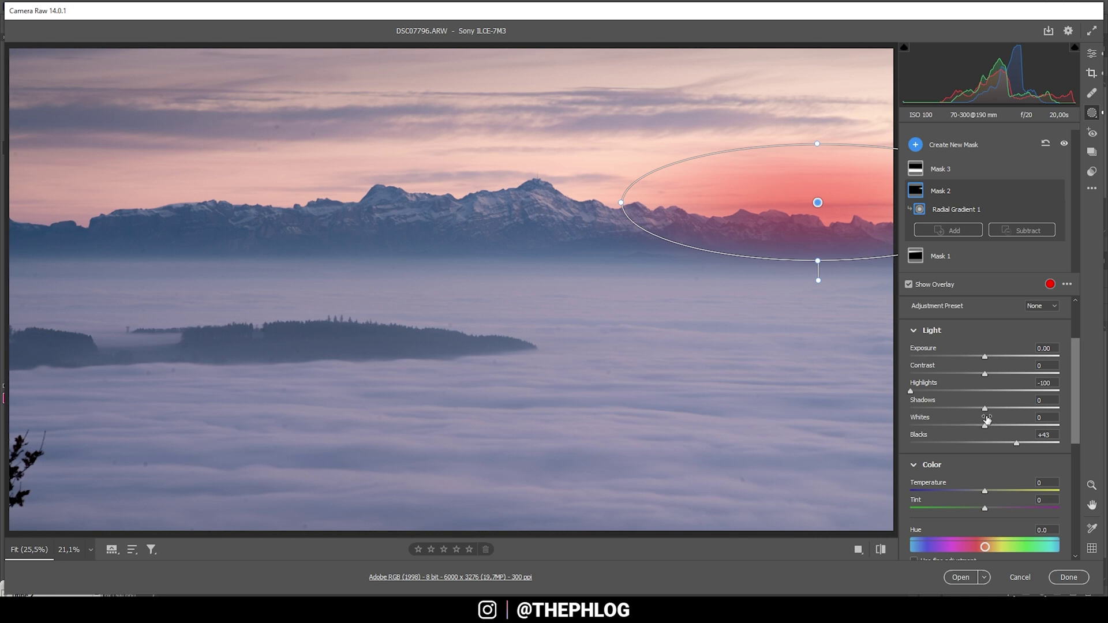
pyautogui.scroll(-1, 964, 397)
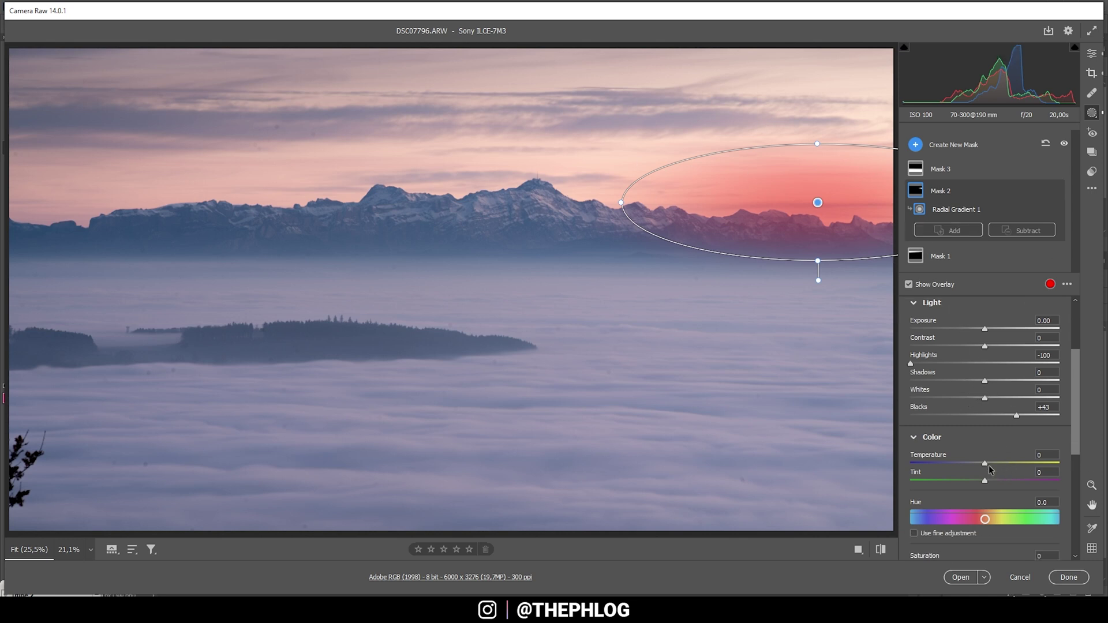
pyautogui.moveTo(989, 465); pyautogui.dragTo(998, 465)
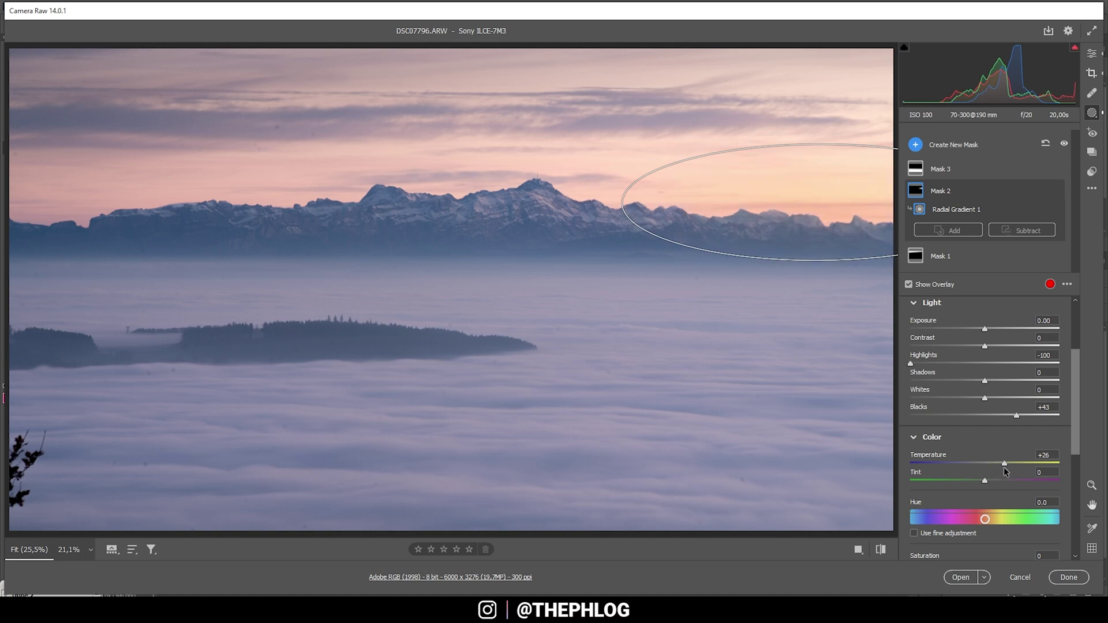
pyautogui.moveTo(1004, 468); pyautogui.dragTo(1010, 465)
pyautogui.scroll(-1, 980, 403)
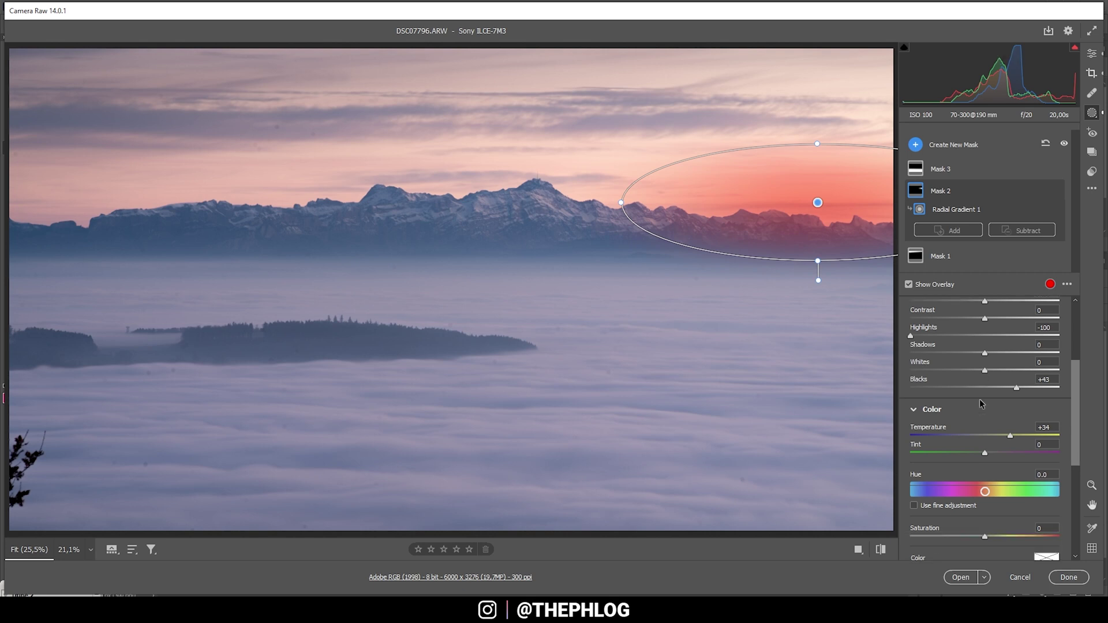
pyautogui.scroll(-5, 981, 404)
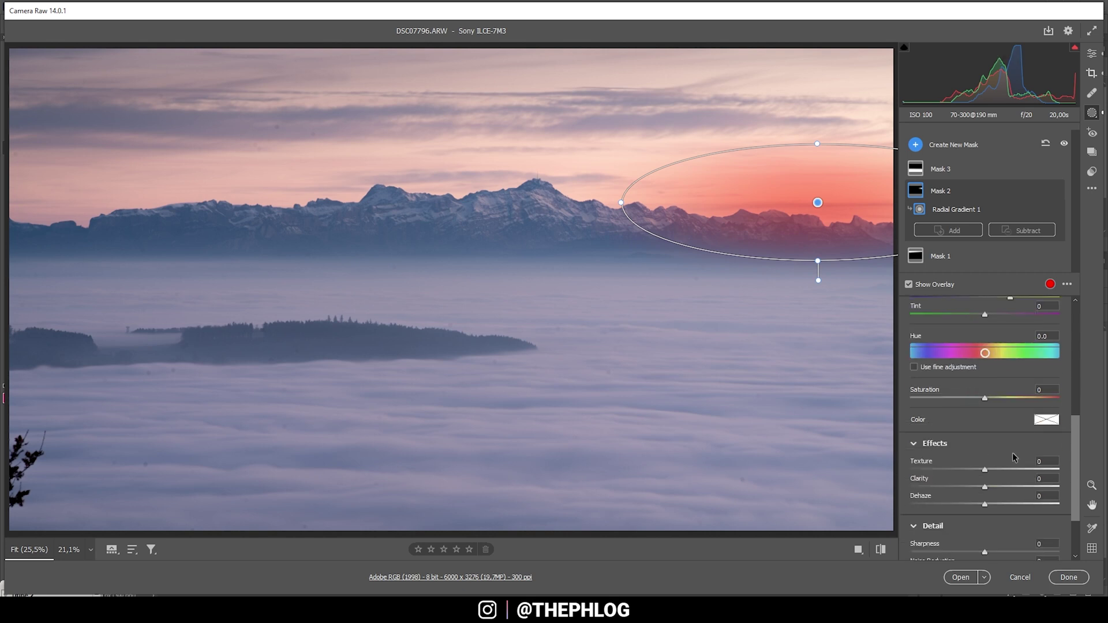
pyautogui.scroll(-1, 987, 447)
pyautogui.moveTo(984, 476); pyautogui.dragTo(968, 479)
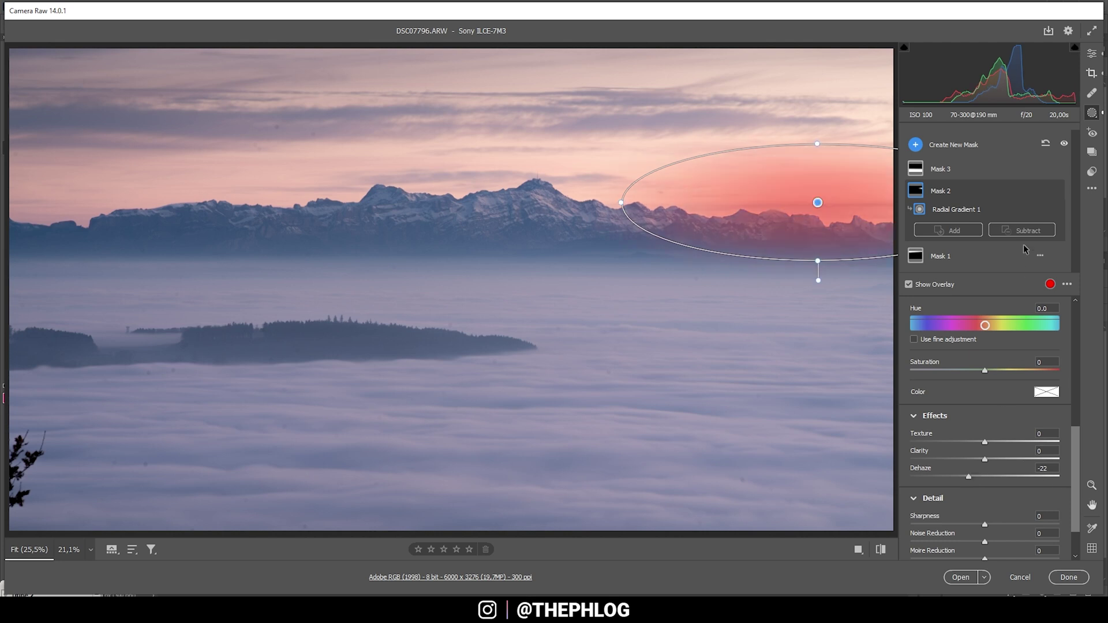
# Select fog Mask 3 and brighten its highlights and whites slightly.
pyautogui.click(949, 171)
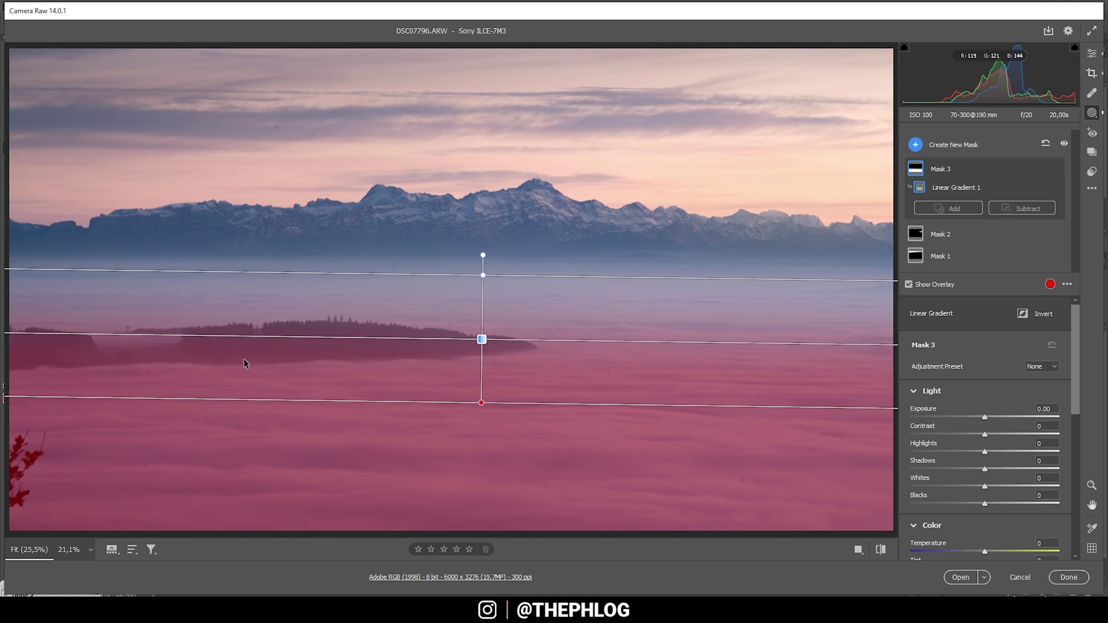
pyautogui.moveTo(985, 454); pyautogui.dragTo(1105, 460)
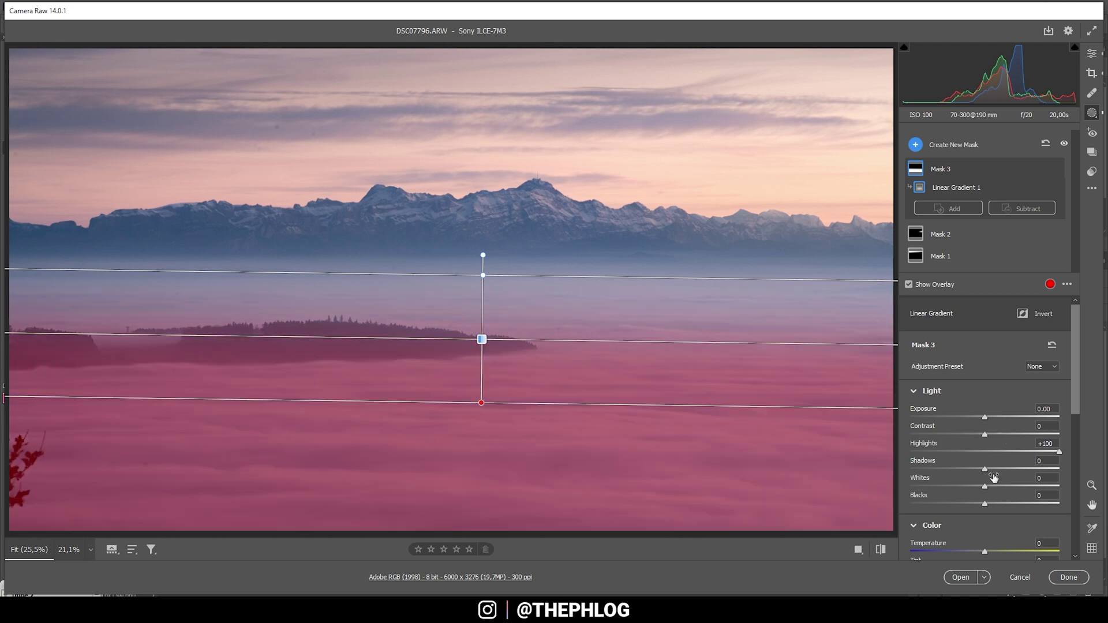
pyautogui.moveTo(984, 486); pyautogui.dragTo(991, 488)
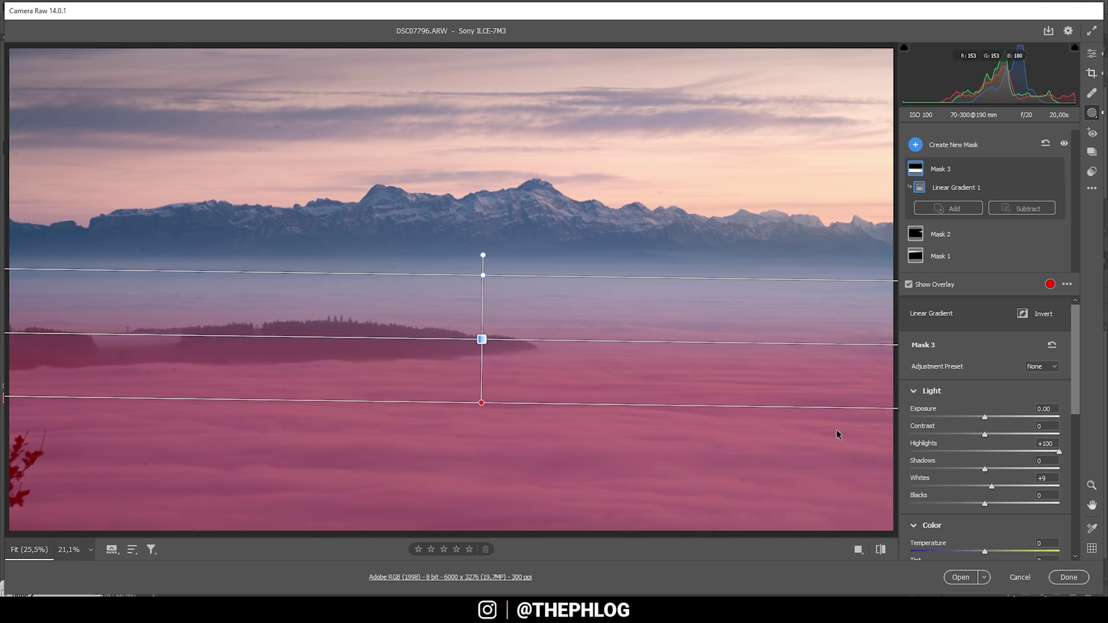
# Set the fog mask's Texture to -16 and Clarity to +32.
pyautogui.scroll(-3, 997, 522)
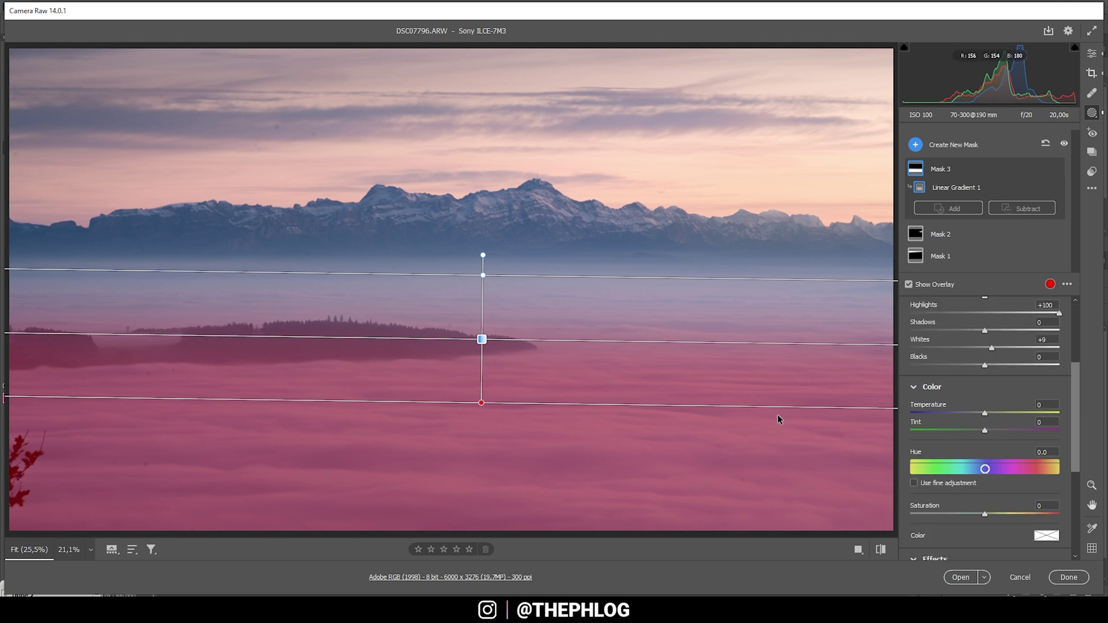
pyautogui.scroll(-2, 984, 461)
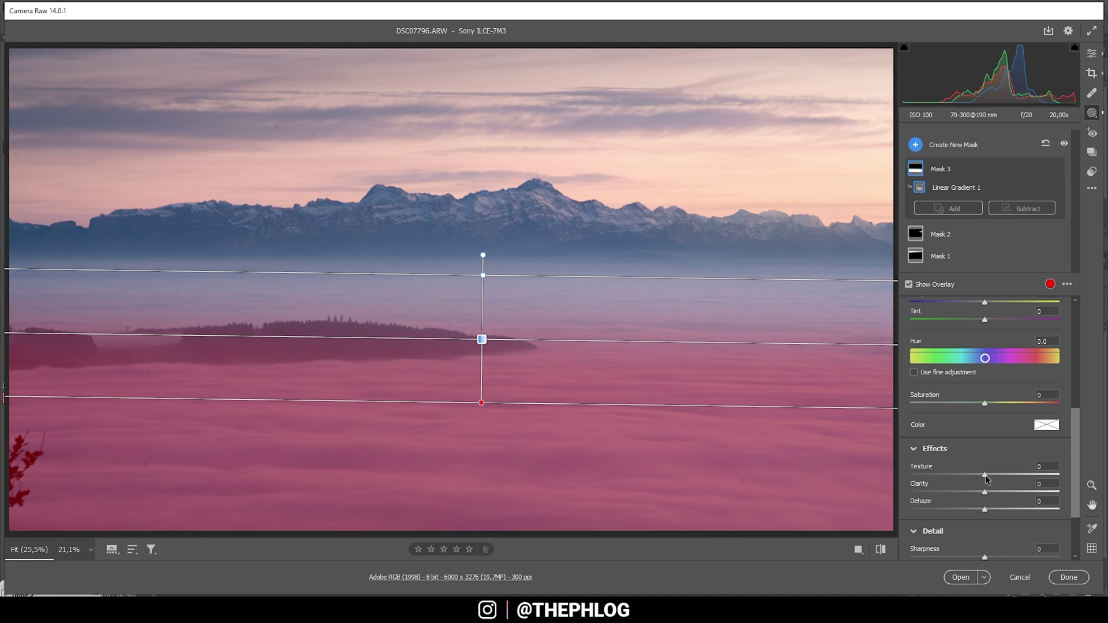
pyautogui.moveTo(985, 475); pyautogui.dragTo(980, 474)
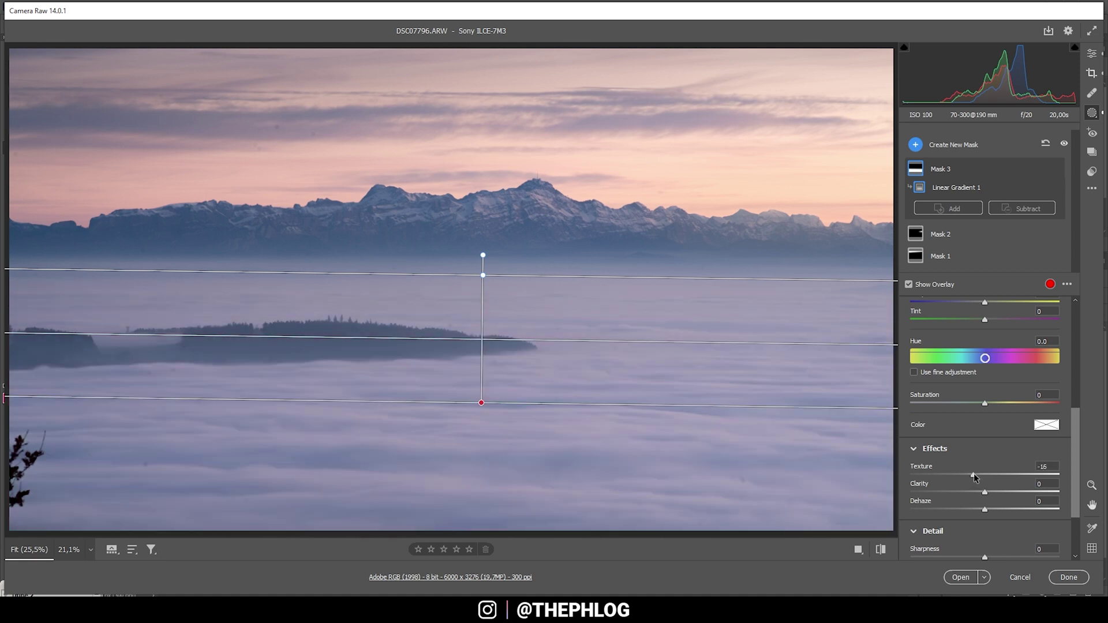
pyautogui.moveTo(973, 473); pyautogui.dragTo(974, 473)
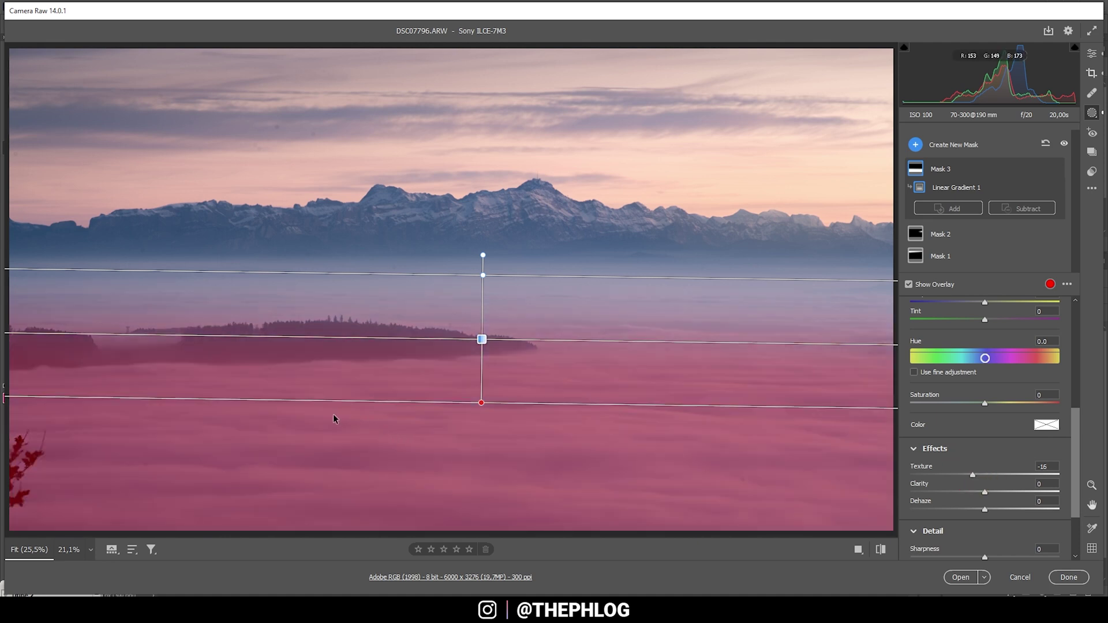
pyautogui.moveTo(985, 492); pyautogui.dragTo(1004, 497)
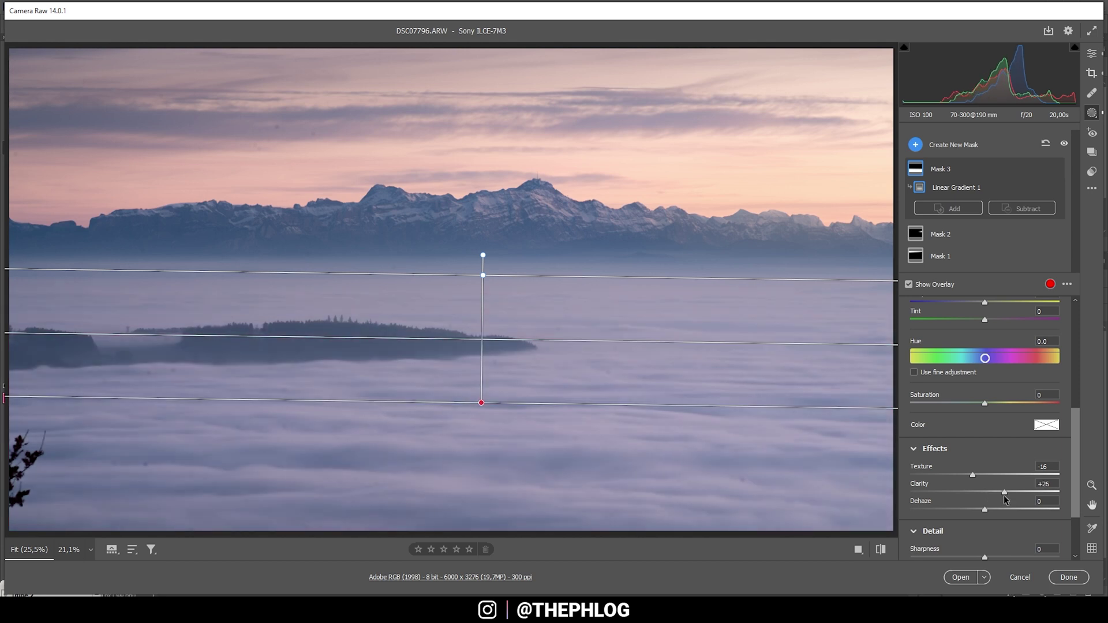
pyautogui.moveTo(1003, 496); pyautogui.dragTo(1008, 498)
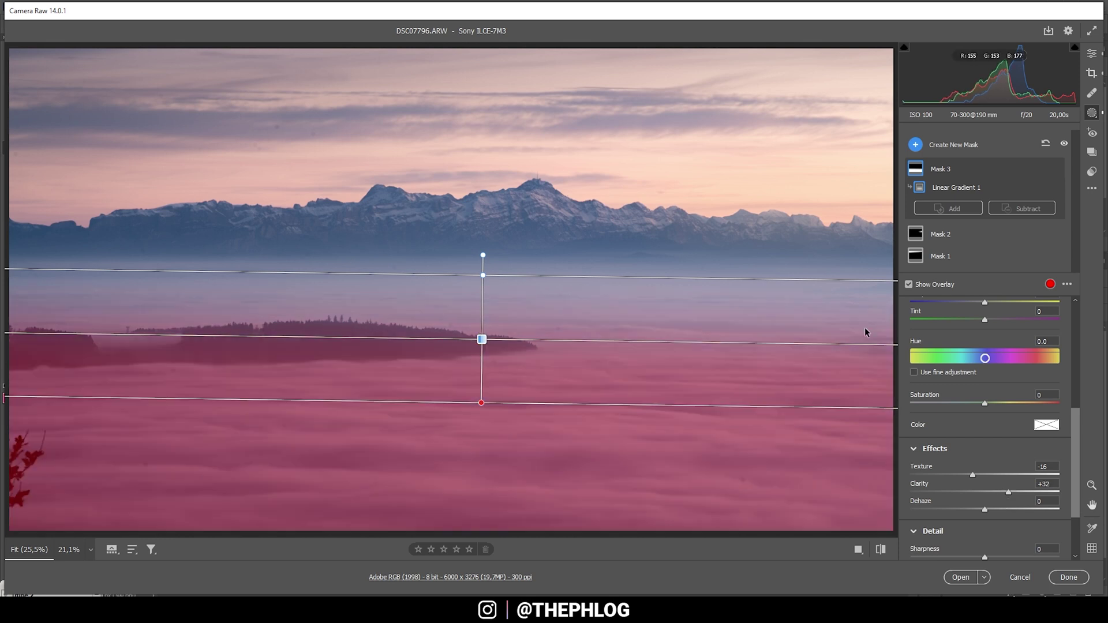
pyautogui.click(1092, 54)
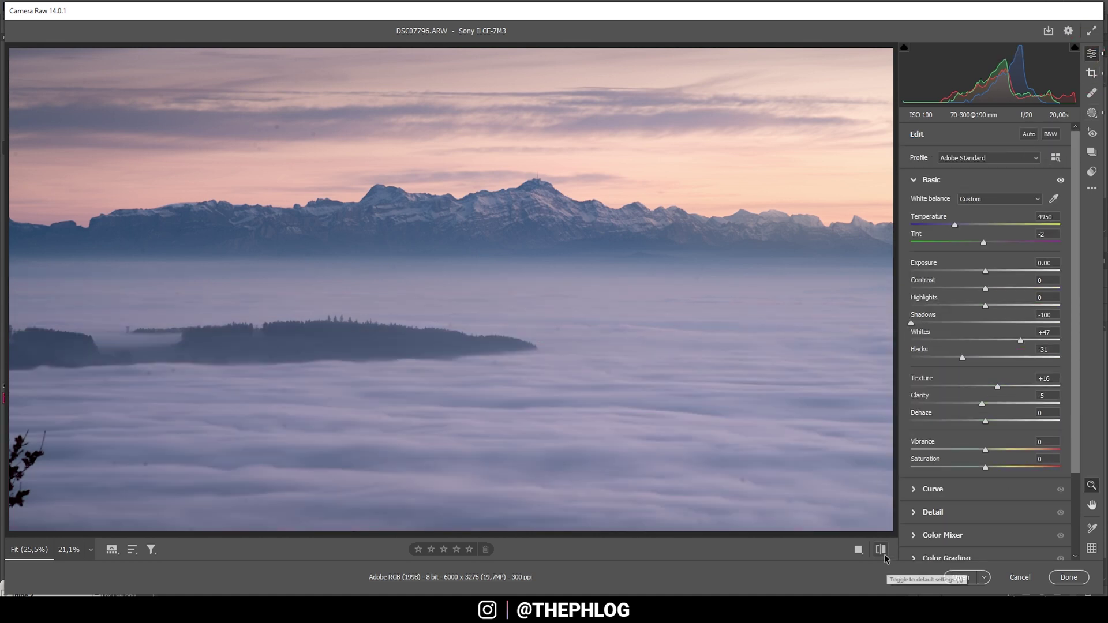
# Compare with the original, then set HSL saturation to Oranges +24, Yellows +13, Blues -20.
pyautogui.click(884, 555)
pyautogui.click(884, 555)
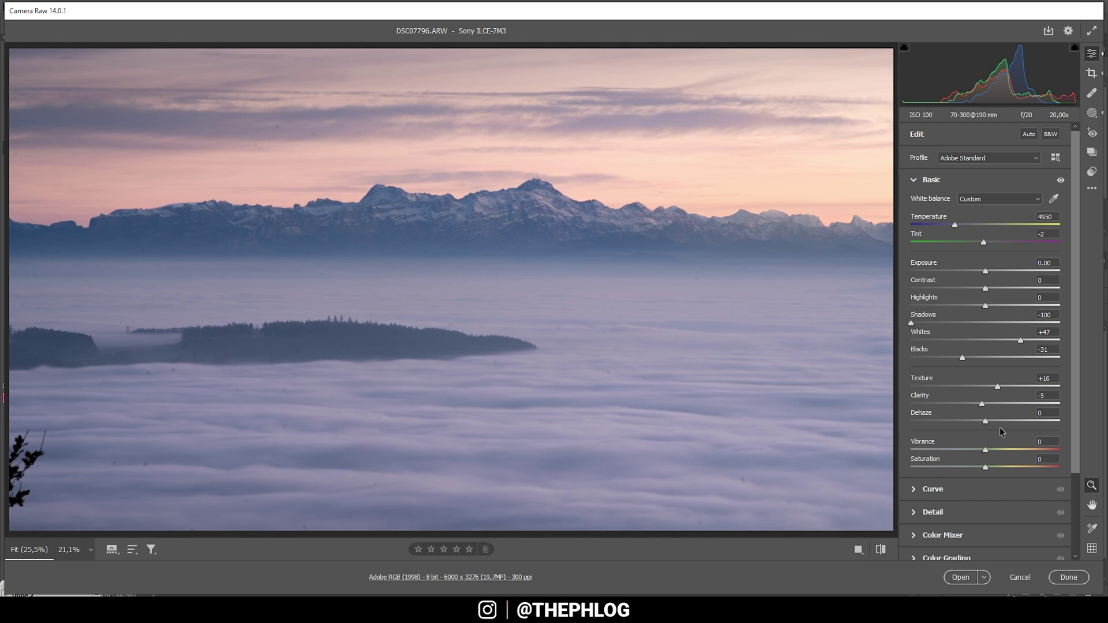
pyautogui.scroll(-1, 979, 525)
pyautogui.click(955, 507)
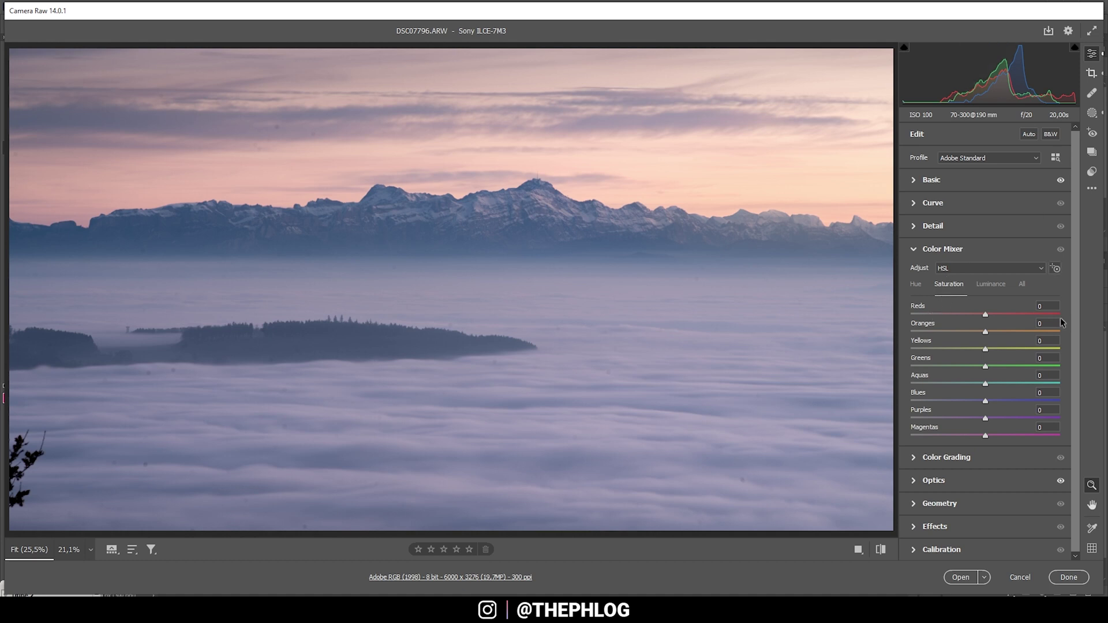
pyautogui.moveTo(986, 332)
pyautogui.mouseDown()
pyautogui.moveTo(1004, 338)
pyautogui.moveTo(996, 348)
pyautogui.mouseUp()
pyautogui.moveTo(985, 400); pyautogui.dragTo(976, 402)
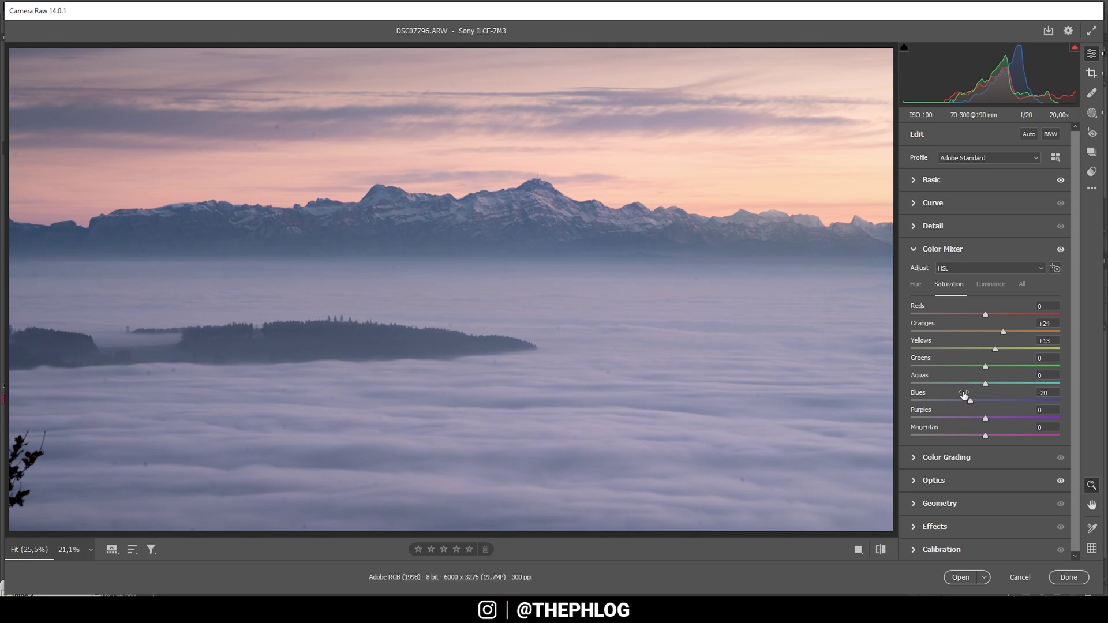
pyautogui.click(946, 249)
pyautogui.click(952, 272)
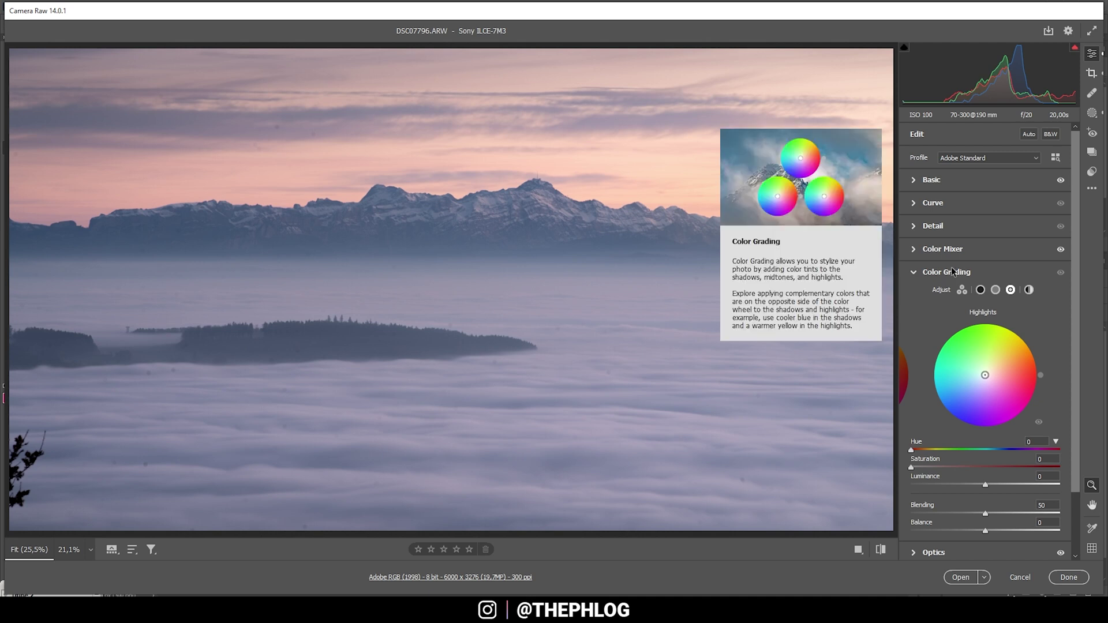
# Grade the midtones with hue 212, saturation 4 and luminance -28.
pyautogui.click(995, 289)
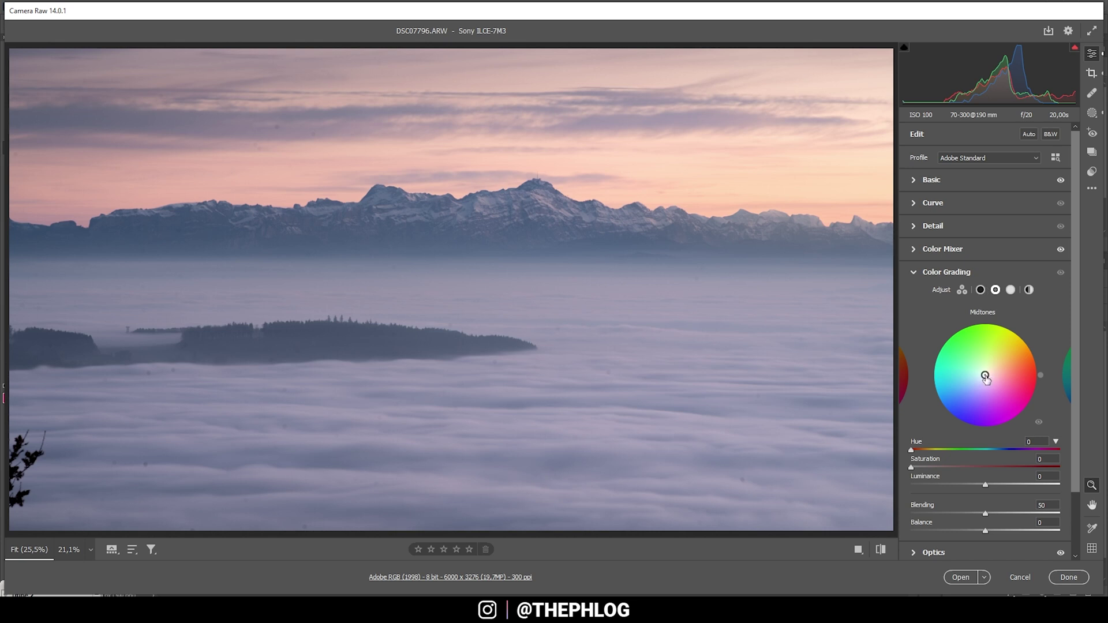
pyautogui.moveTo(985, 376); pyautogui.dragTo(976, 382)
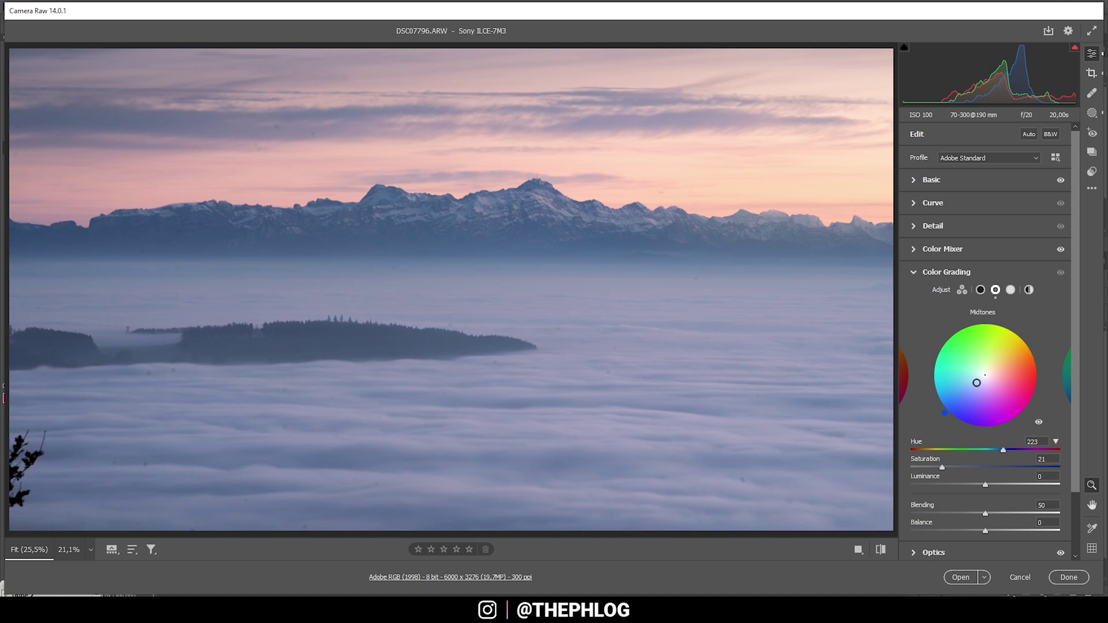
pyautogui.moveTo(1002, 449); pyautogui.dragTo(997, 450)
pyautogui.moveTo(940, 469); pyautogui.dragTo(919, 468)
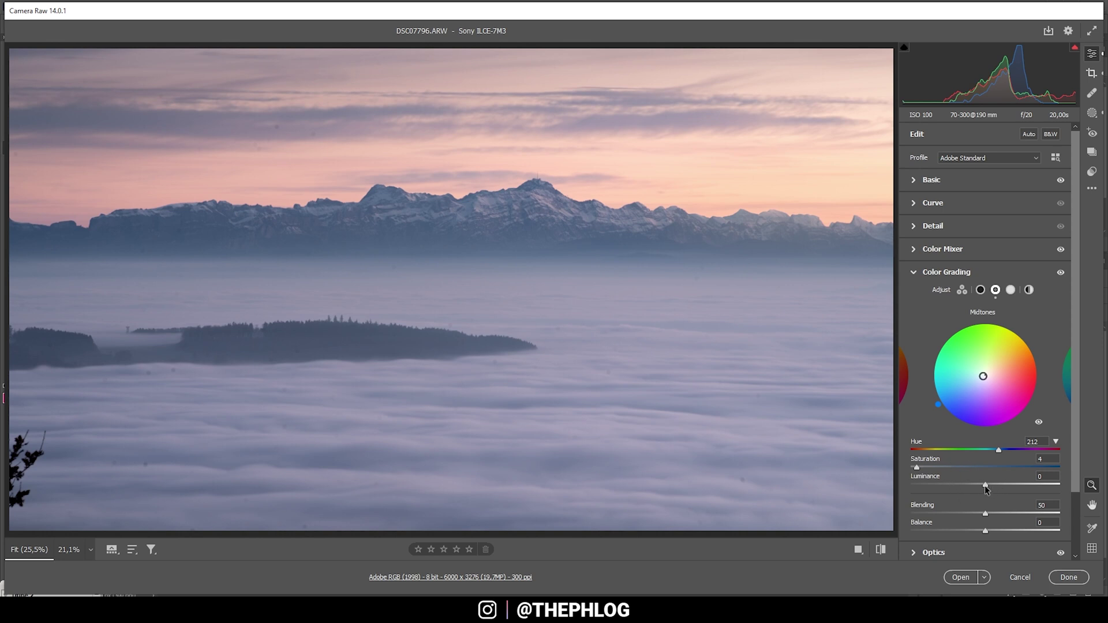
pyautogui.moveTo(982, 483)
pyautogui.mouseDown()
pyautogui.moveTo(954, 482)
pyautogui.moveTo(966, 484)
pyautogui.mouseUp()
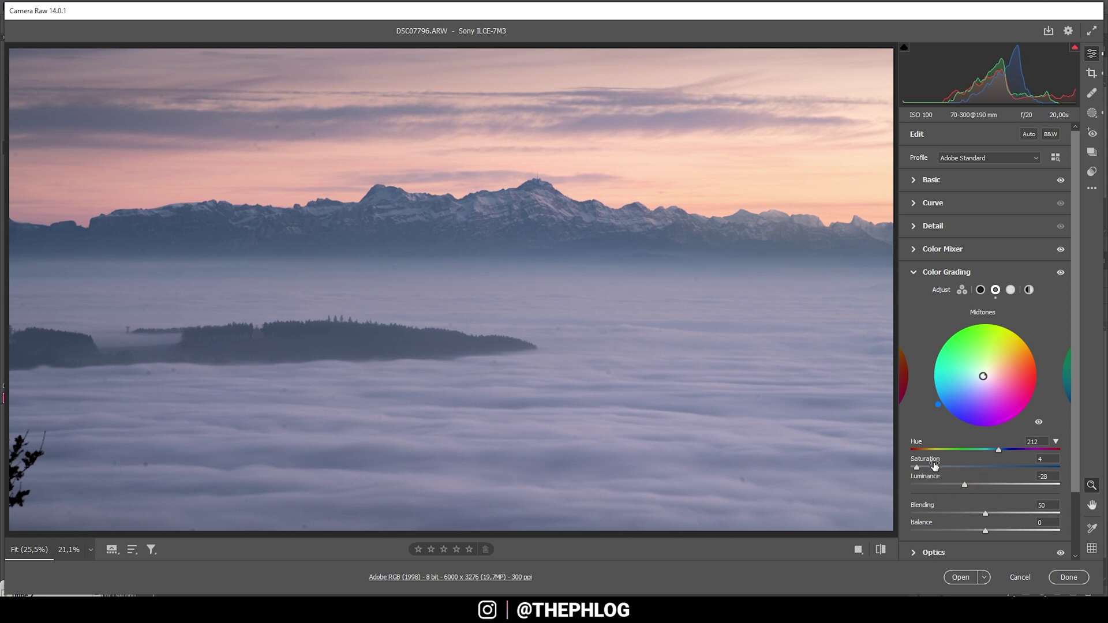
# Warm the highlights with hue 35 and saturation 12.
pyautogui.click(1011, 290)
pyautogui.moveTo(984, 375); pyautogui.dragTo(998, 370)
pyautogui.moveTo(924, 449); pyautogui.dragTo(926, 449)
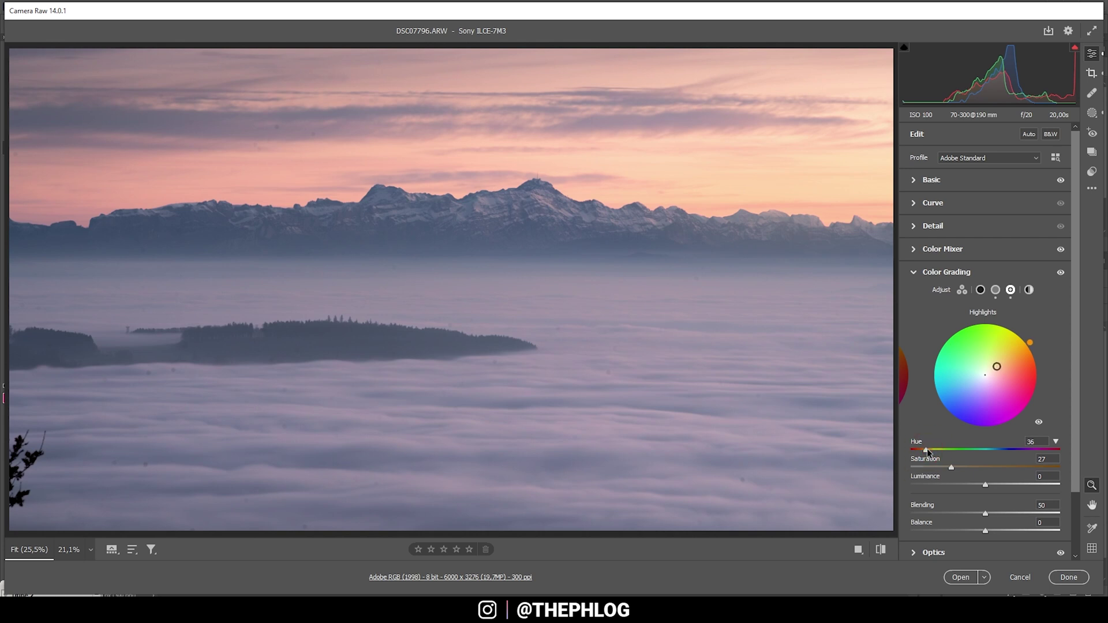
pyautogui.moveTo(951, 468); pyautogui.dragTo(926, 465)
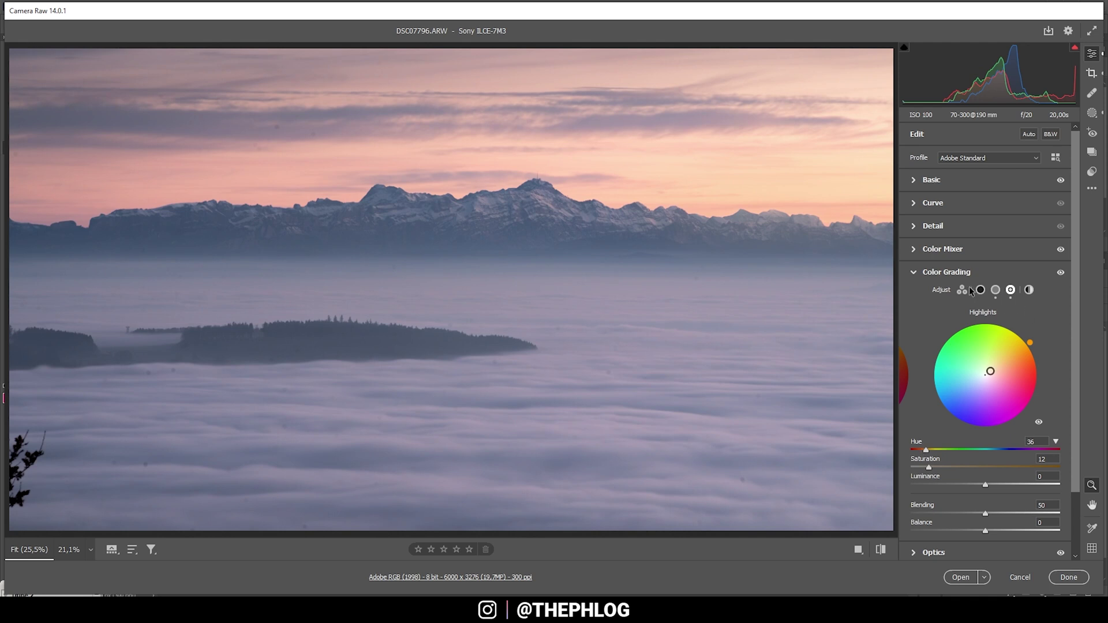
# In the Detail panel, set Sharpening 75, Radius 0.5, Detail 100 and Masking 56.
pyautogui.click(953, 272)
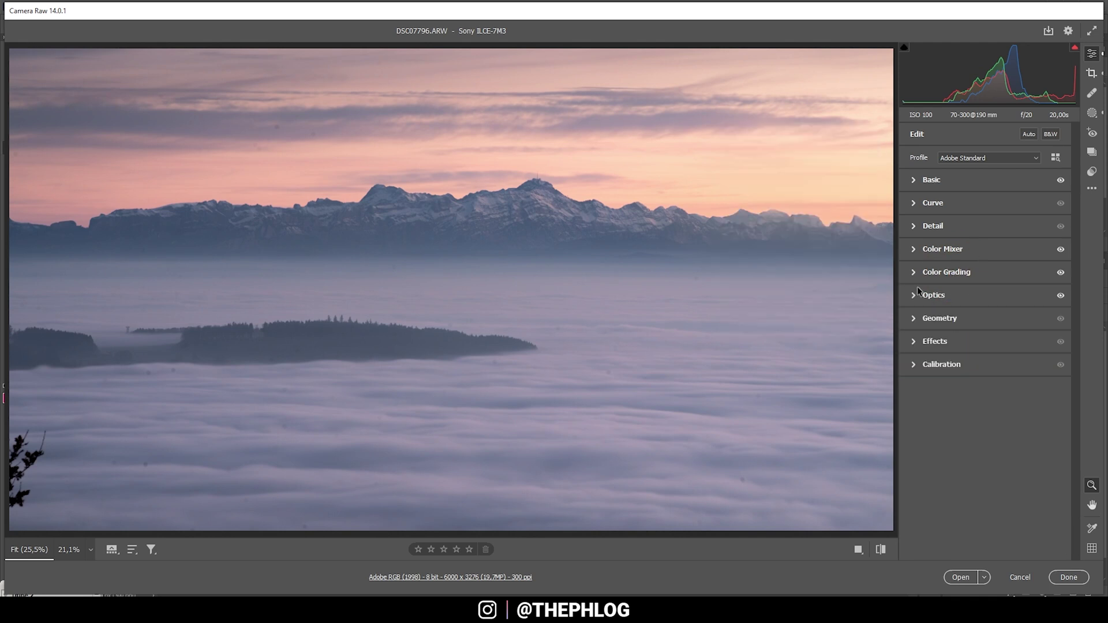
pyautogui.click(933, 226)
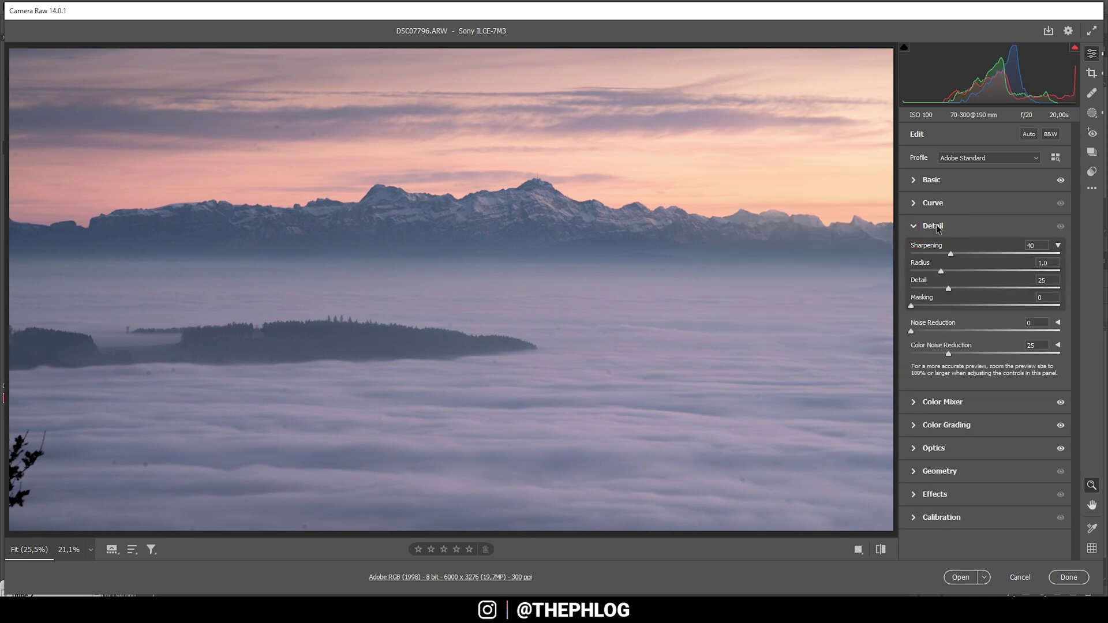
pyautogui.moveTo(952, 252); pyautogui.dragTo(890, 272)
pyautogui.moveTo(954, 288); pyautogui.dragTo(1079, 295)
pyautogui.moveTo(914, 306); pyautogui.dragTo(994, 306)
pyautogui.moveTo(970, 253); pyautogui.dragTo(984, 253)
# Open the processed photo and spot-heal away the tree branch in the bottom-left corner.
pyautogui.click(960, 576)
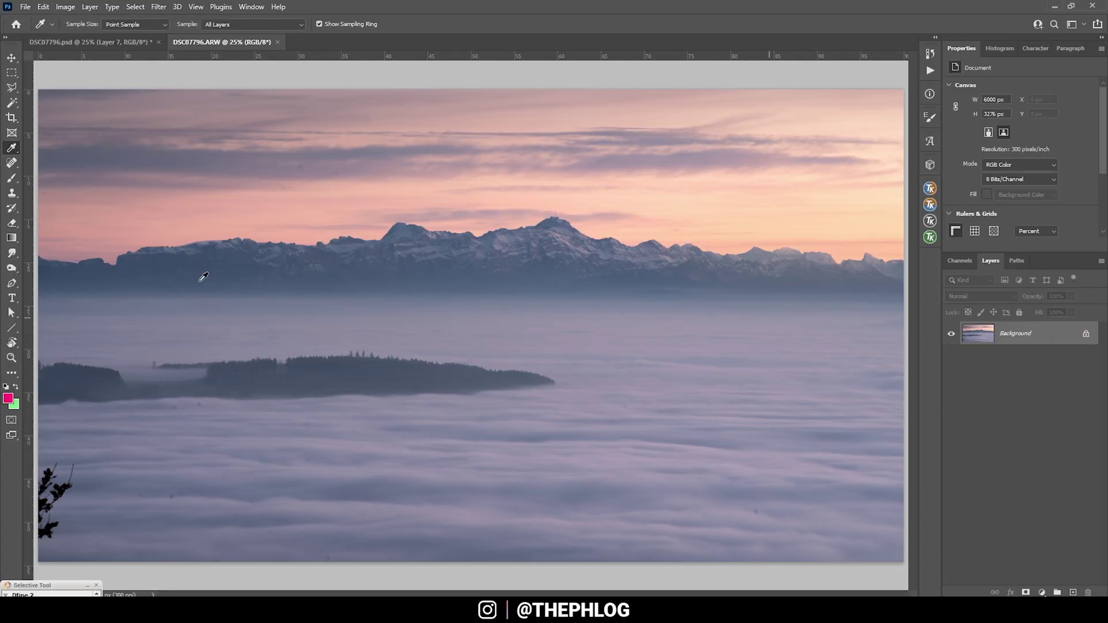
pyautogui.click(12, 163)
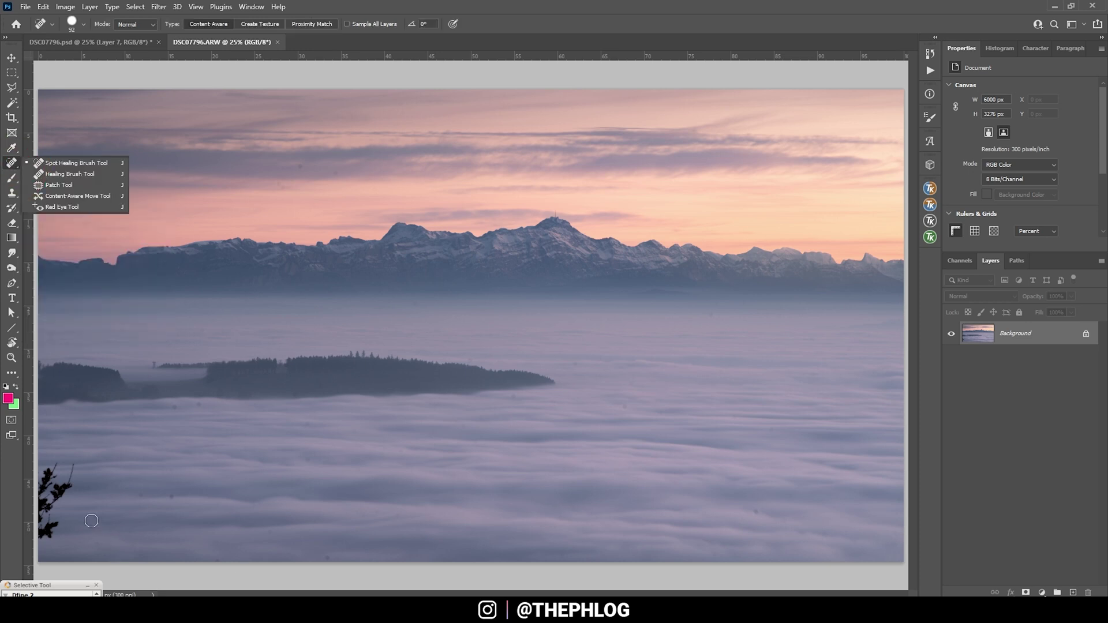
pyautogui.scroll(5, 91, 520)
pyautogui.hscroll(-10, 202, 572)
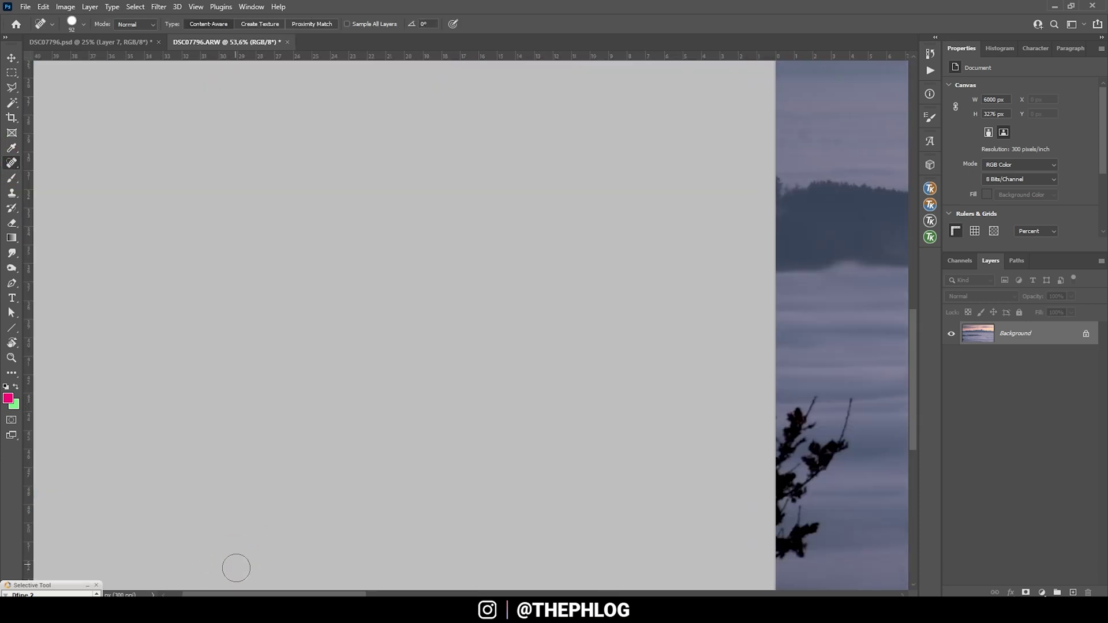
pyautogui.moveTo(261, 593); pyautogui.dragTo(339, 594)
pyautogui.scroll(-2, 439, 456)
pyautogui.moveTo(439, 459)
pyautogui.mouseDown()
pyautogui.moveTo(455, 369)
pyautogui.moveTo(437, 324)
pyautogui.moveTo(507, 394)
pyautogui.moveTo(527, 398)
pyautogui.moveTo(494, 425)
pyautogui.mouseUp()
# Clone clean fog from a sampled area over the dark spot with the Clone Stamp.
pyautogui.press('s')
pyautogui.keyDown('alt'); pyautogui.click(499, 396); pyautogui.keyUp('alt')
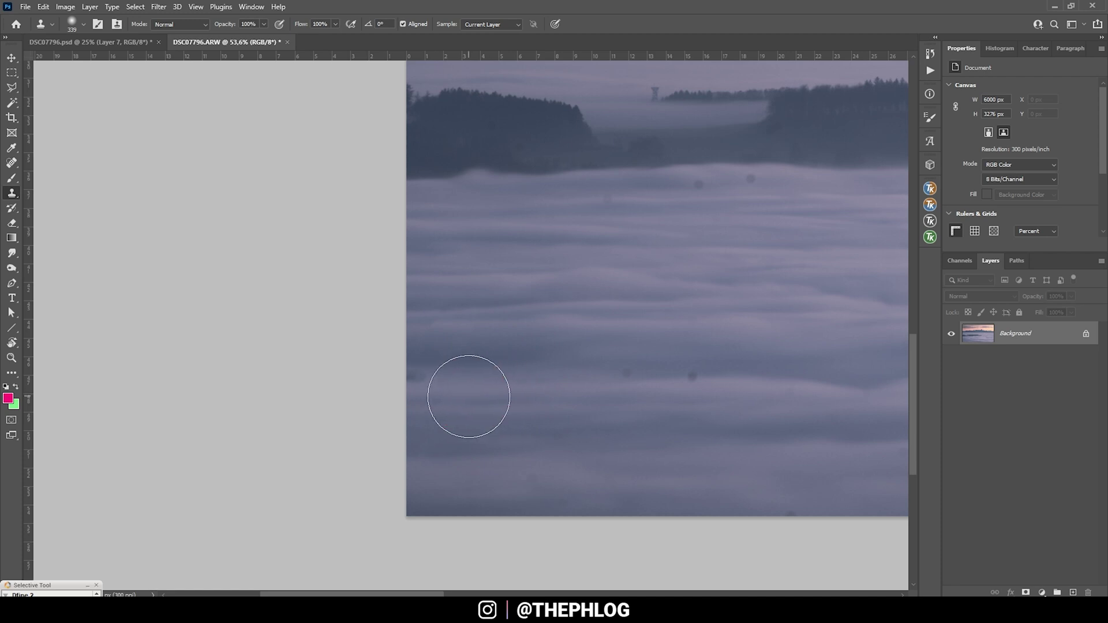
pyautogui.moveTo(458, 394)
pyautogui.mouseDown()
pyautogui.moveTo(397, 396)
pyautogui.moveTo(383, 383)
pyautogui.mouseUp()
pyautogui.moveTo(438, 595); pyautogui.dragTo(493, 594)
# Spot-heal the remaining dust specks across the fog with a smaller healing brush.
pyautogui.click(11, 164)
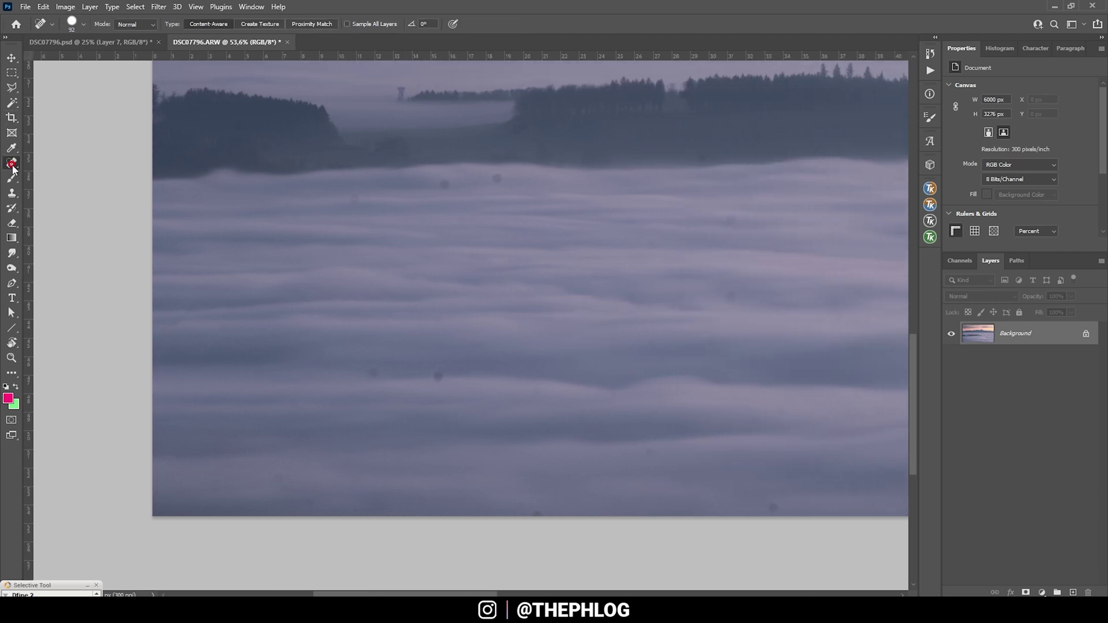
pyautogui.hscroll(3, 454, 364)
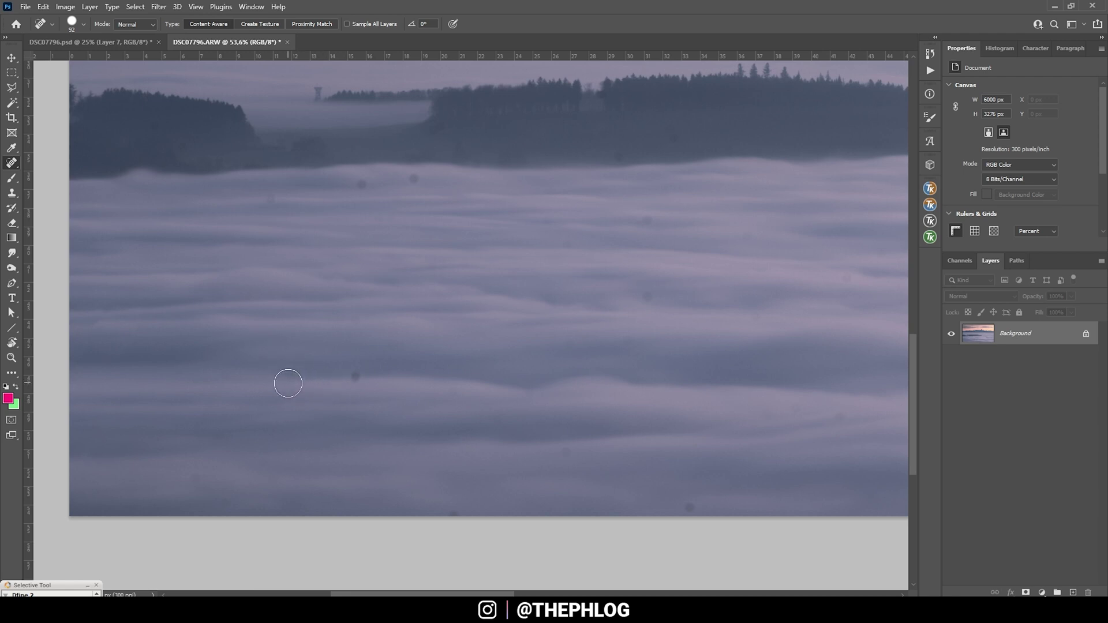
pyautogui.click(284, 375)
pyautogui.rightClick(292, 372)
pyautogui.press('Return')
pyautogui.click(297, 374)
pyautogui.click(356, 375)
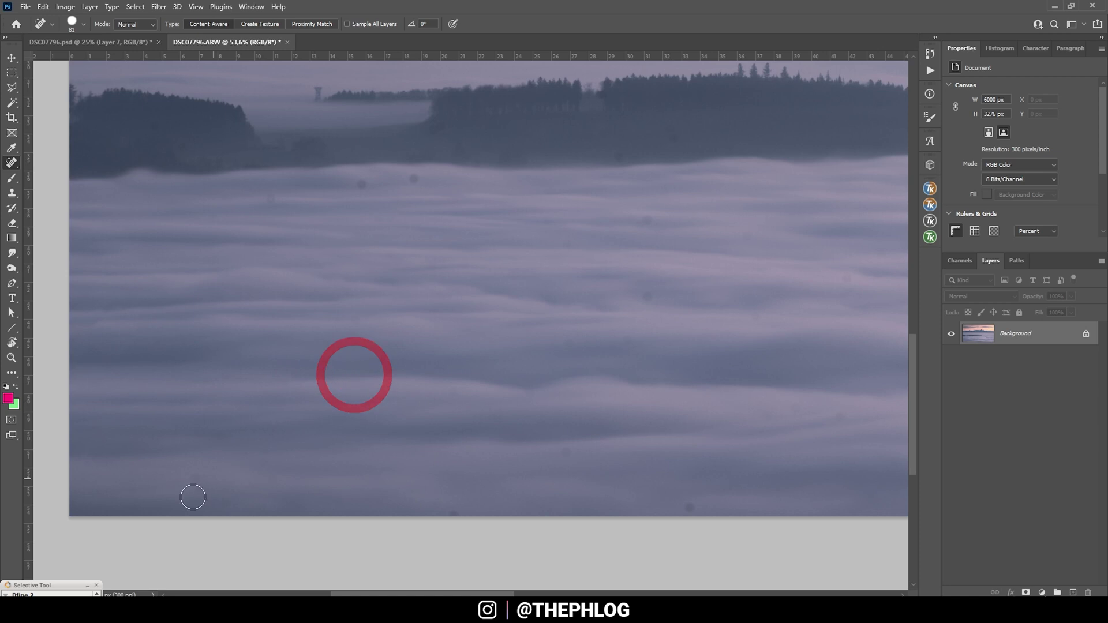
pyautogui.click(199, 477)
pyautogui.click(149, 462)
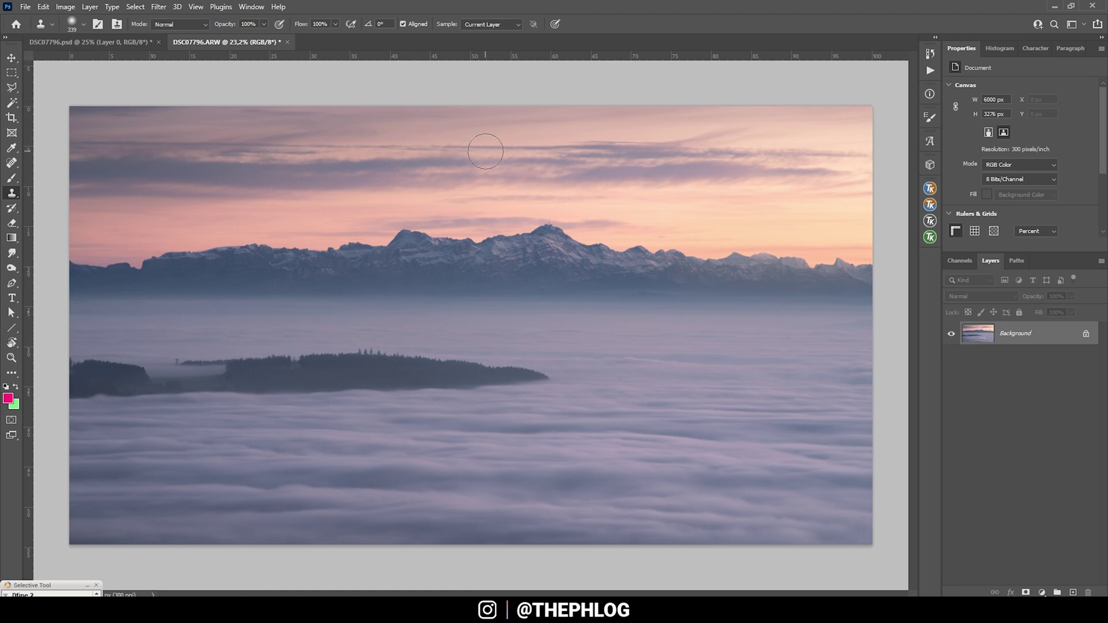
# Select the sky automatically and copy it onto its own Layer 1.
pyautogui.click(137, 7)
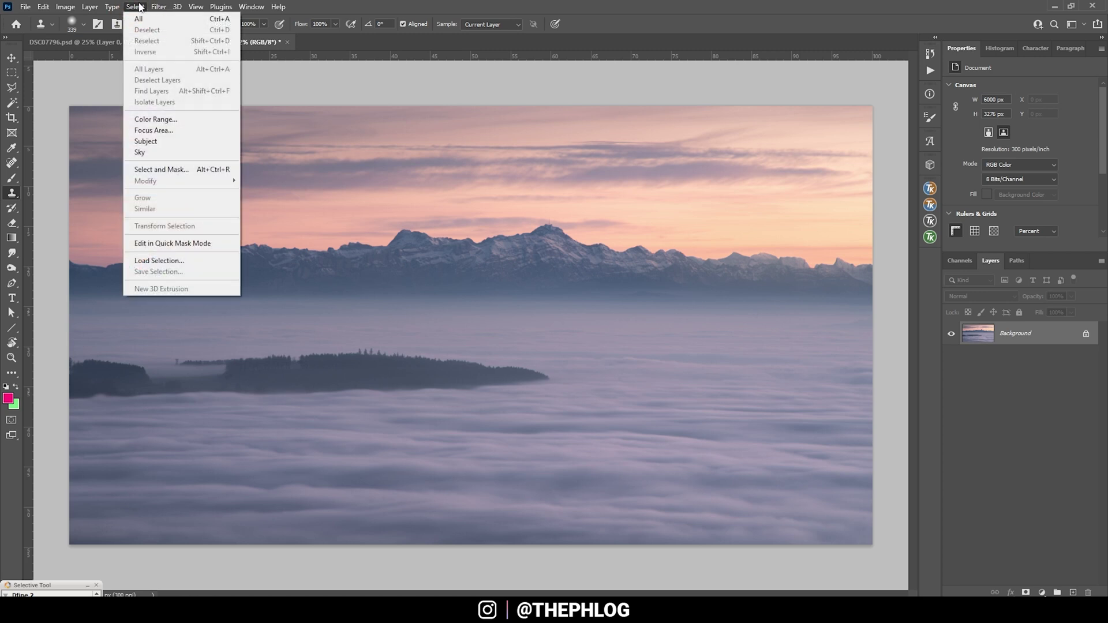
pyautogui.click(154, 155)
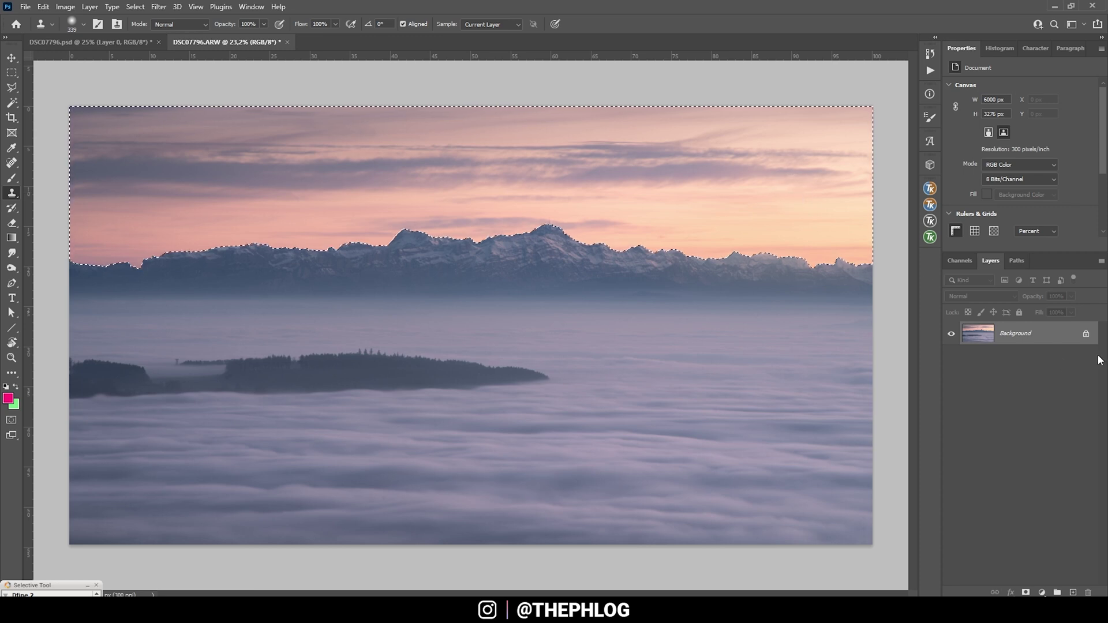
pyautogui.hotkey('ctrl', 'j')
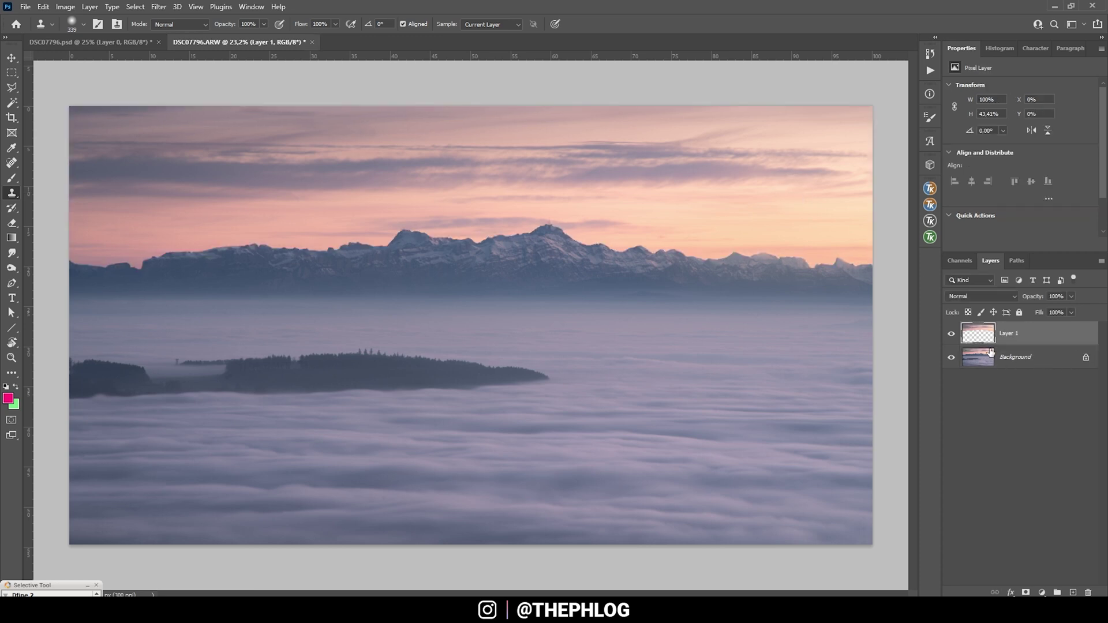
pyautogui.click(951, 357)
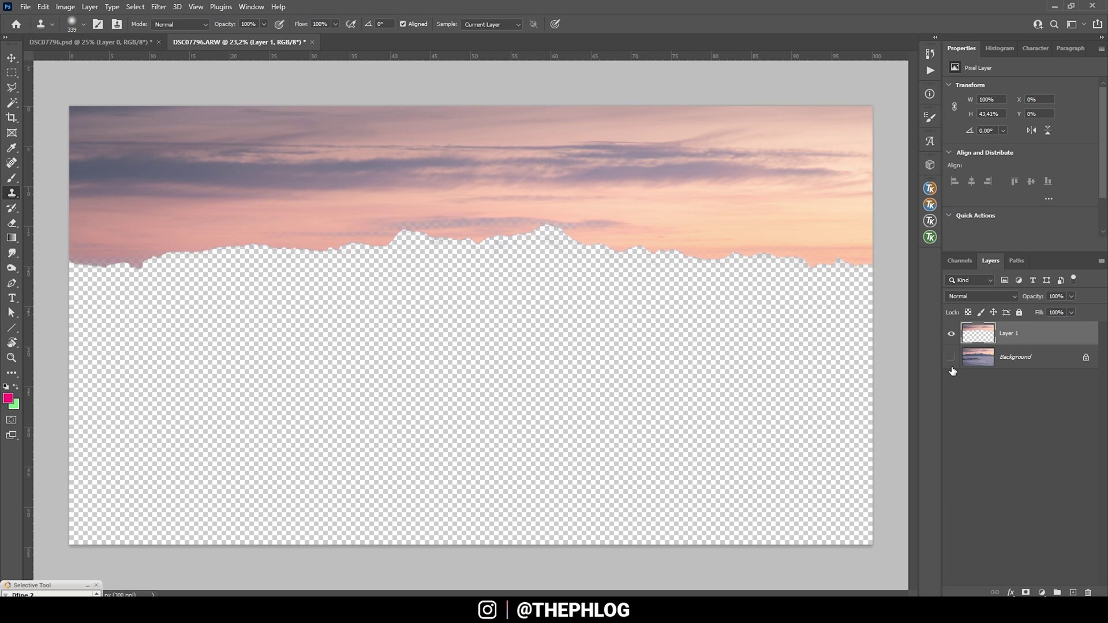
pyautogui.click(950, 357)
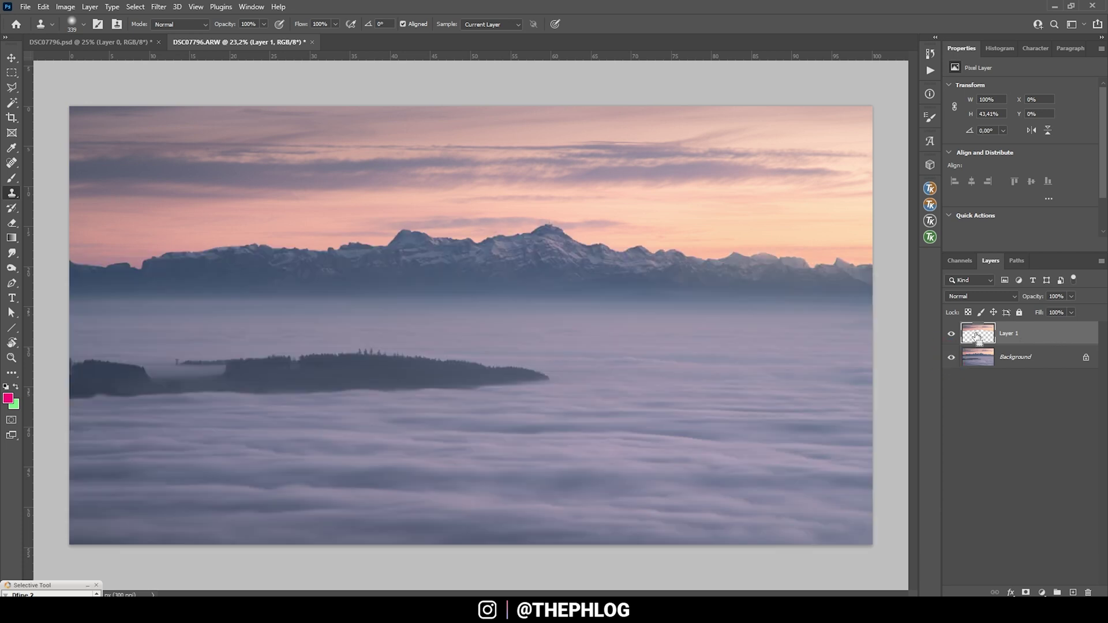
# Apply a Motion Blur of angle 0 and distance 82 pixels to the sky selection, then deselect.
pyautogui.keyDown('ctrl'); pyautogui.click(976, 337); pyautogui.keyUp('ctrl')
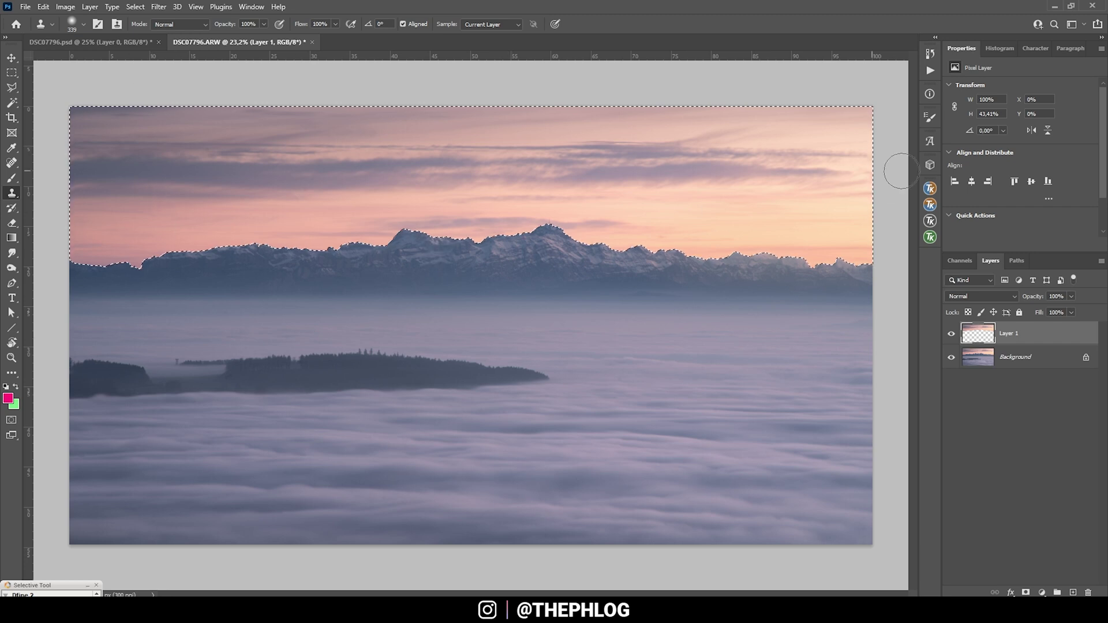
pyautogui.click(158, 6)
pyautogui.moveTo(225, 157)
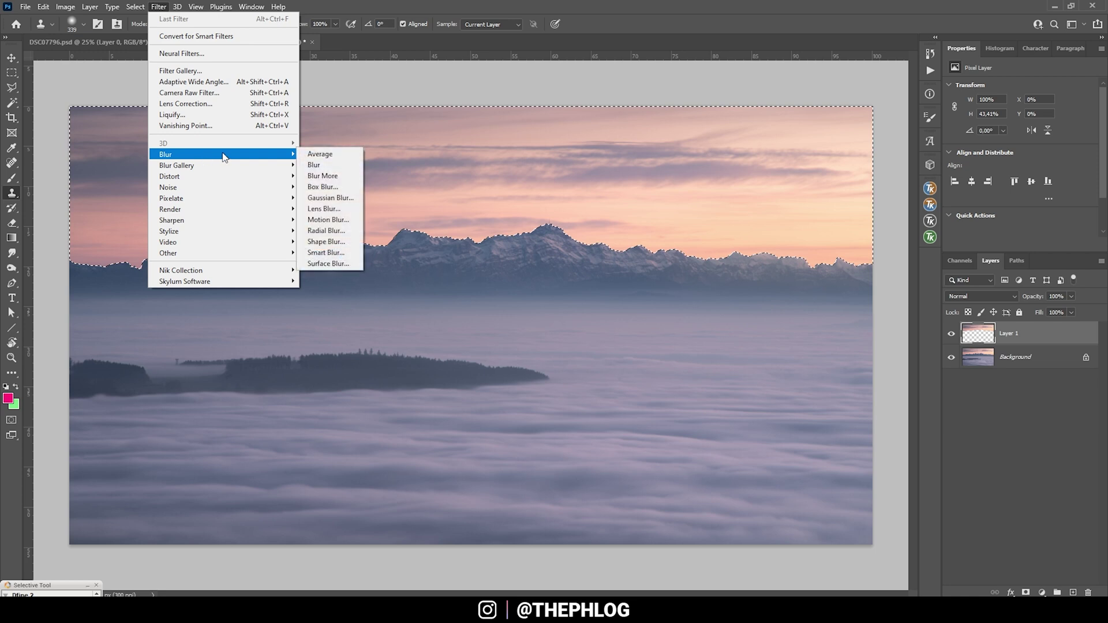
pyautogui.click(327, 219)
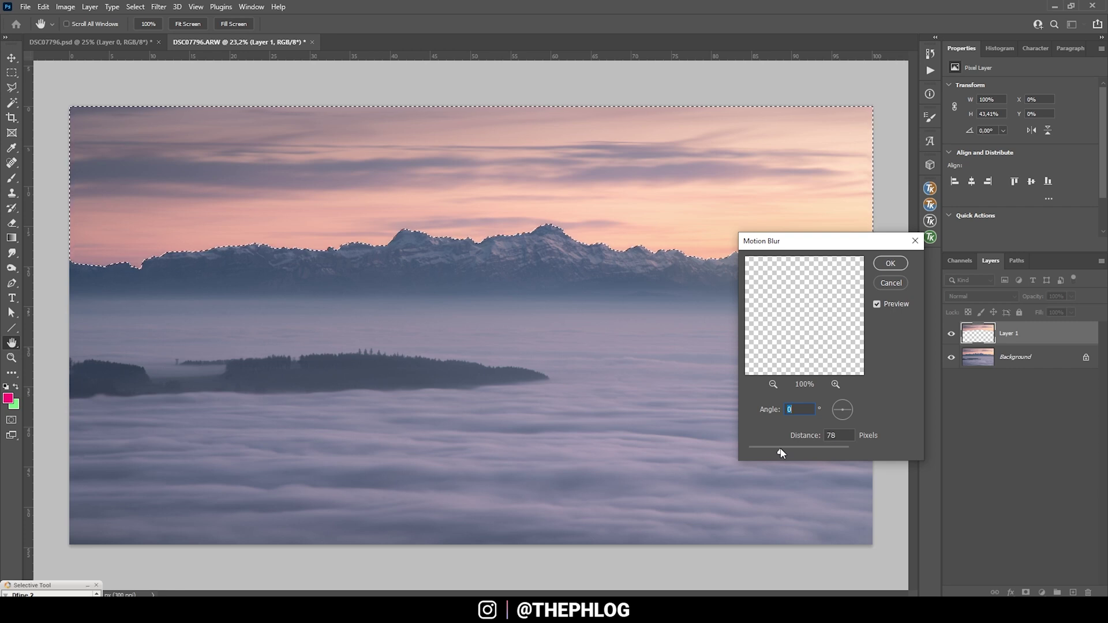
pyautogui.moveTo(782, 453); pyautogui.dragTo(781, 452)
pyautogui.moveTo(781, 452); pyautogui.dragTo(782, 452)
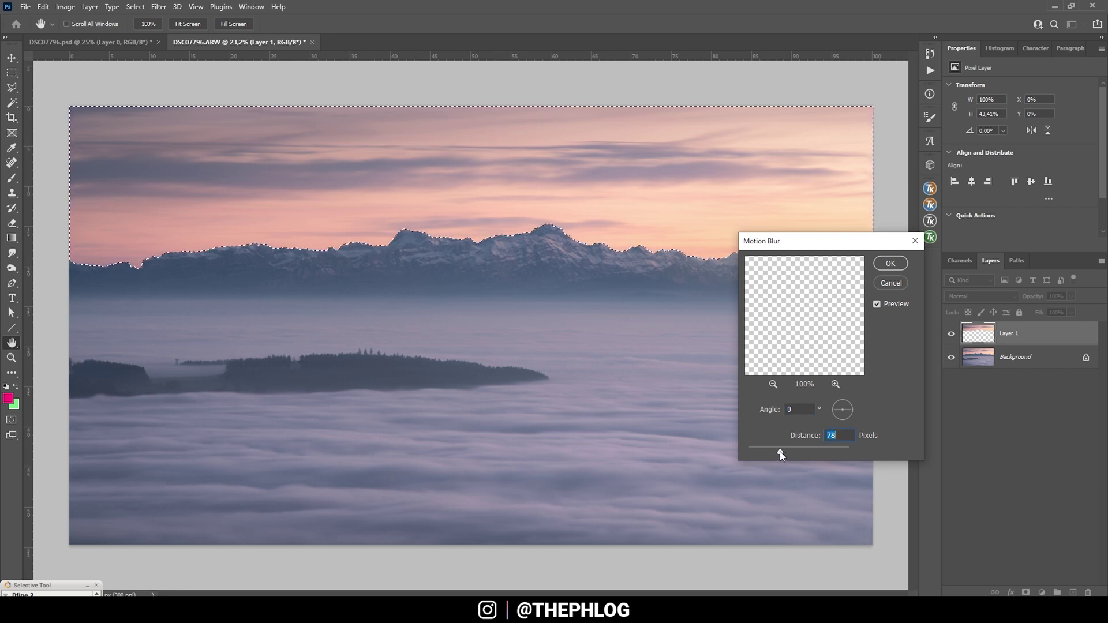
pyautogui.click(889, 263)
pyautogui.press('s')
pyautogui.hotkey('ctrl', 'd')
# Add a layer mask to the blurred sky Layer 1.
pyautogui.scroll(3, 148, 250)
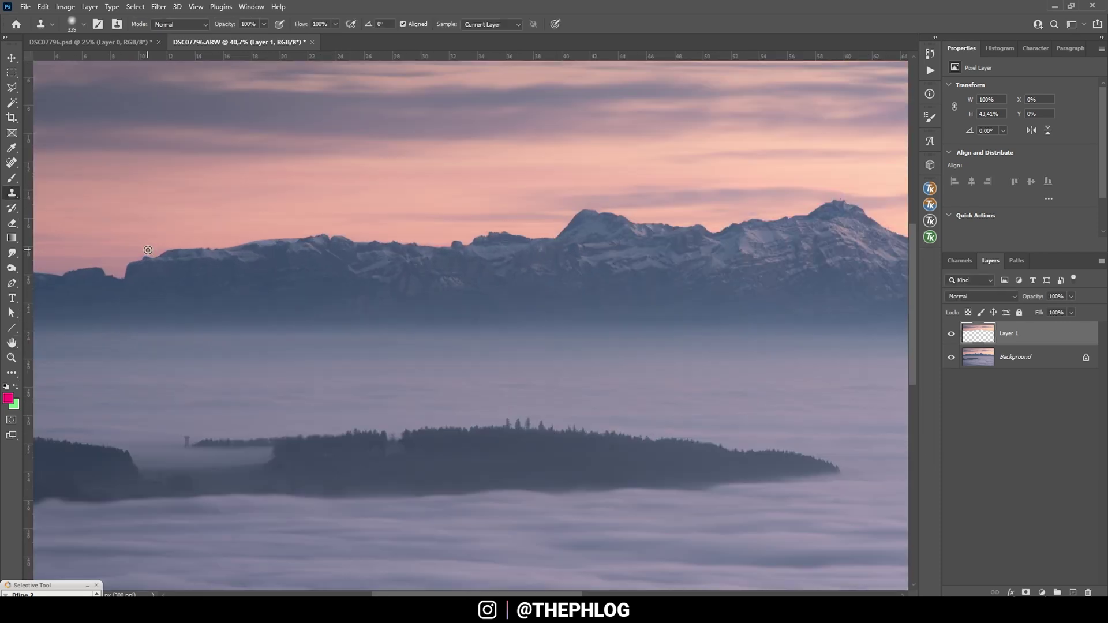
pyautogui.scroll(4, 147, 250)
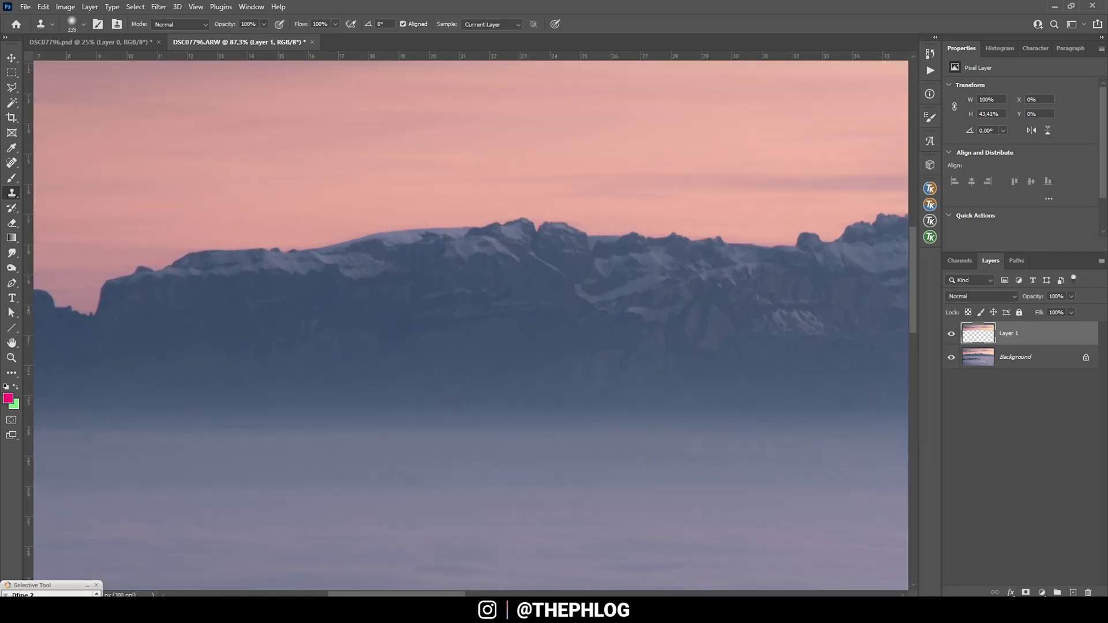
pyautogui.hscroll(-10, 396, 577)
pyautogui.keyDown('alt'); pyautogui.click(396, 574); pyautogui.keyUp('alt')
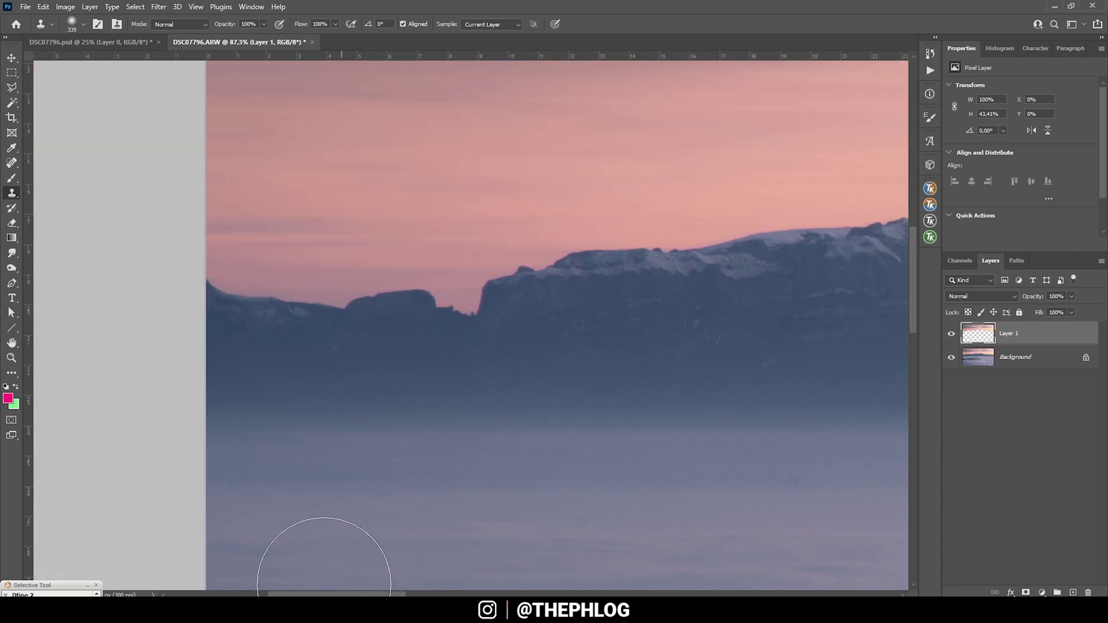
pyautogui.hscroll(-3, 324, 583)
pyautogui.hscroll(10, 324, 582)
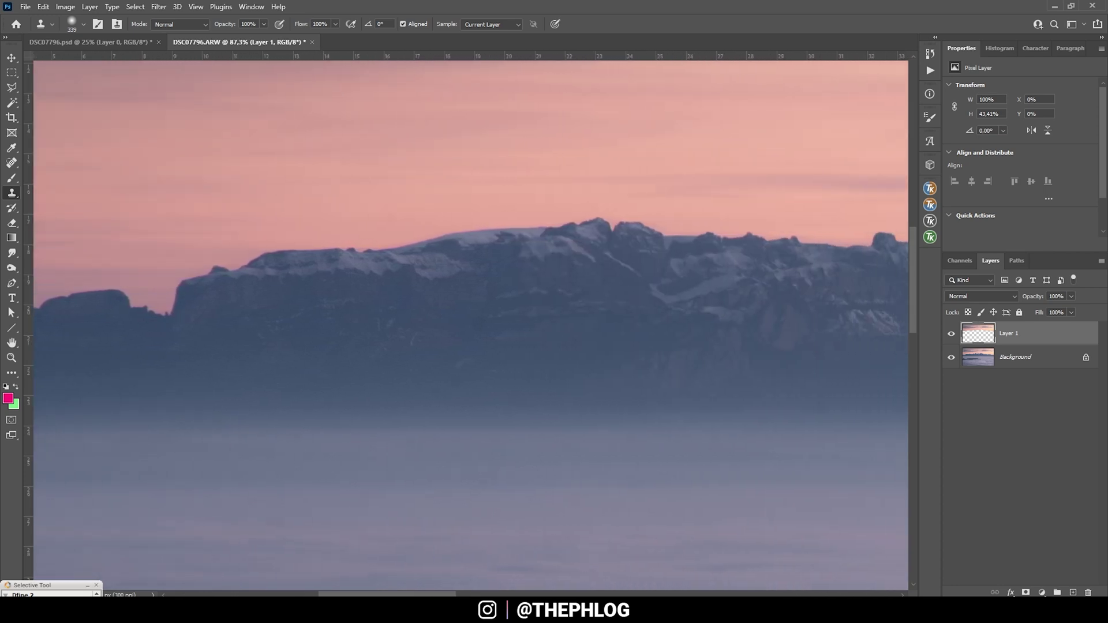
pyautogui.hscroll(3, 471, 325)
pyautogui.hscroll(-2, 471, 324)
pyautogui.click(1023, 592)
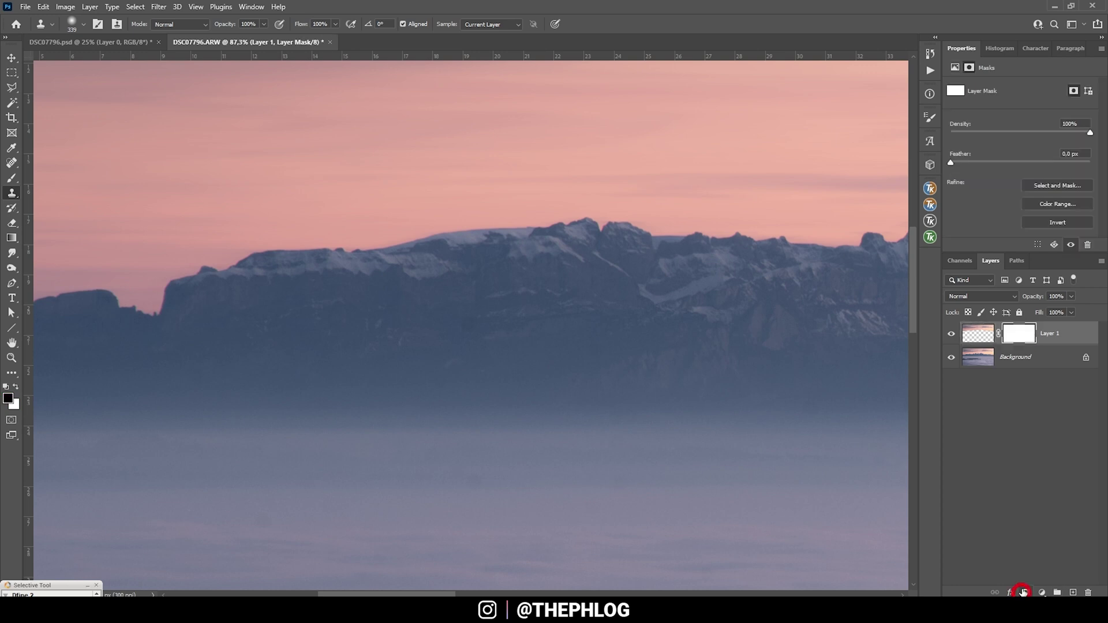
# Paint the mask black along the mountain ridge and peak with a soft round brush.
pyautogui.hscroll(-5, 452, 594)
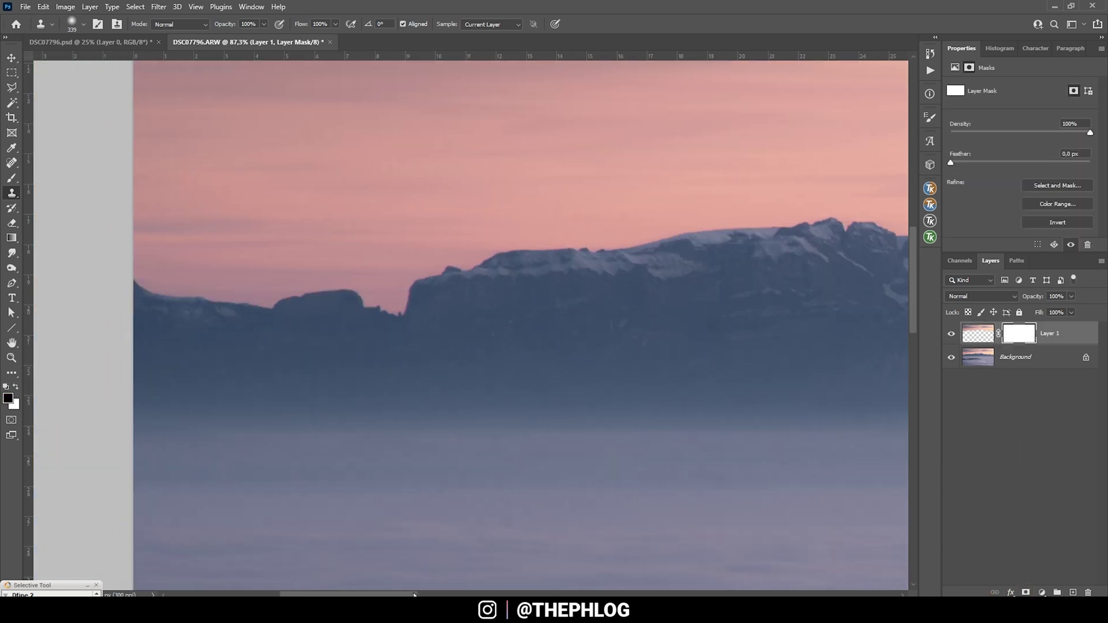
pyautogui.click(12, 180)
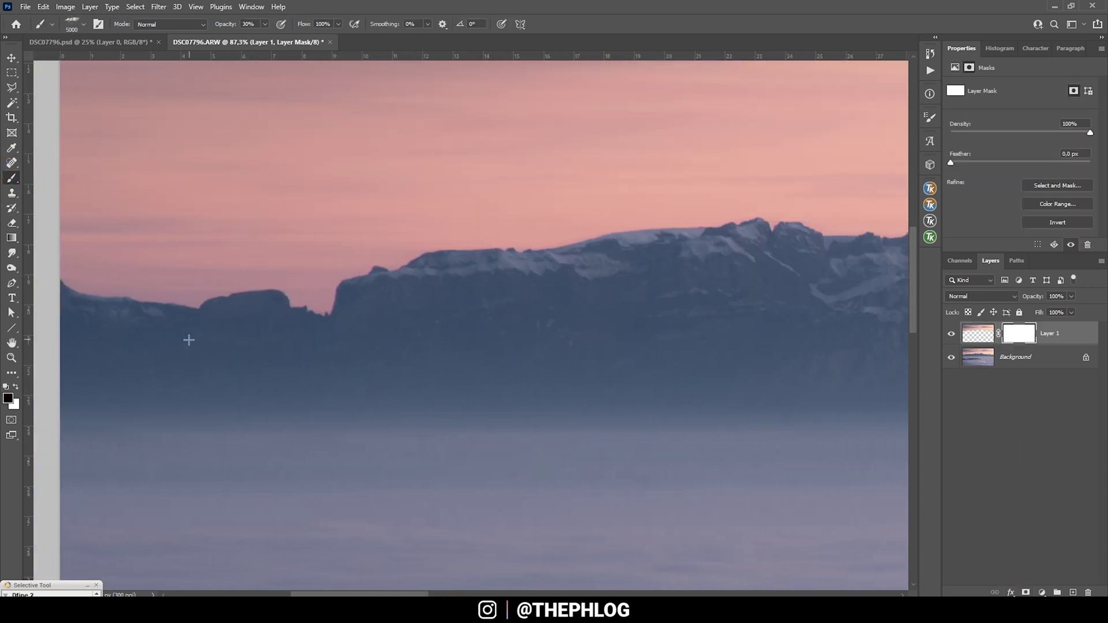
pyautogui.click(78, 24)
pyautogui.click(98, 131)
pyautogui.click(180, 329)
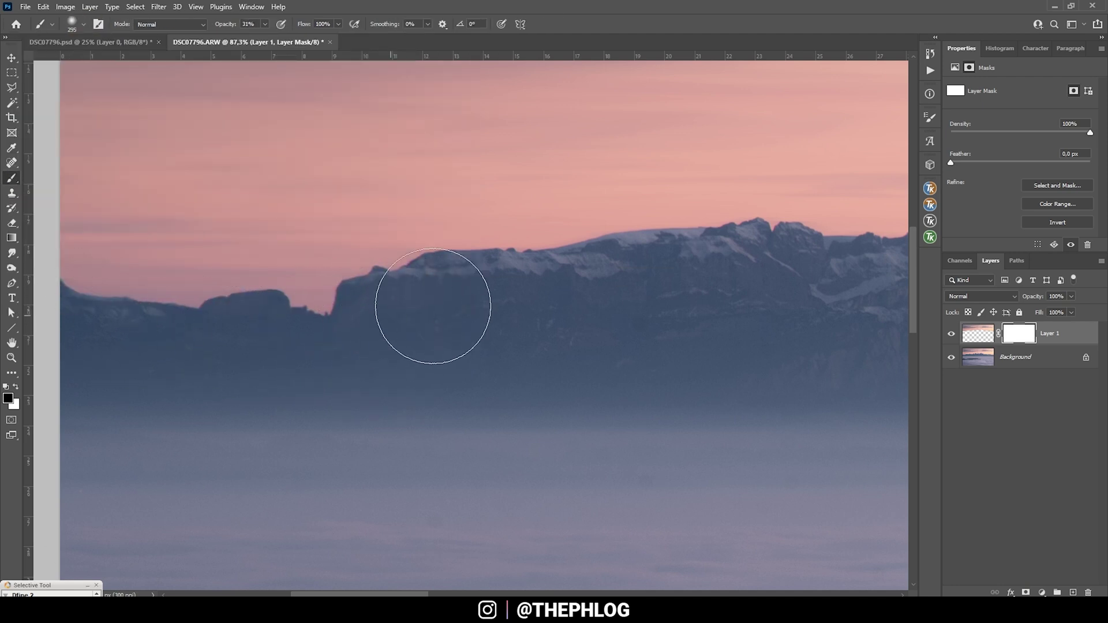
pyautogui.click(778, 260)
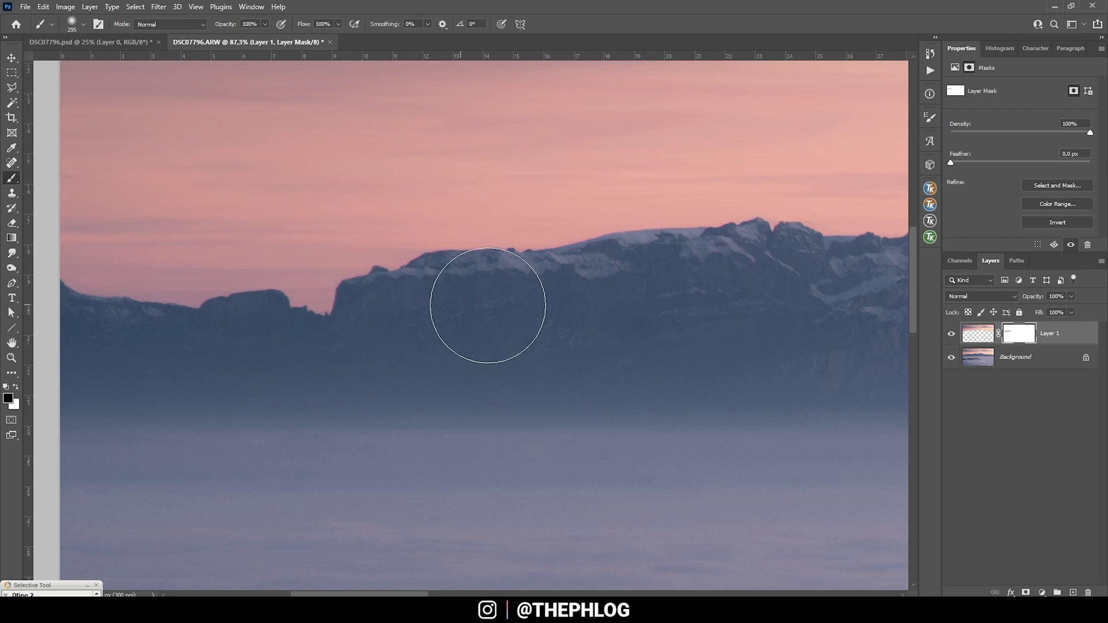
pyautogui.hscroll(15, 487, 309)
pyautogui.press('0')
pyautogui.press('[')
pyautogui.press('[')
pyautogui.press('[')
pyautogui.press('[')
pyautogui.press('[')
pyautogui.click(707, 161)
pyautogui.scroll(-5, 716, 314)
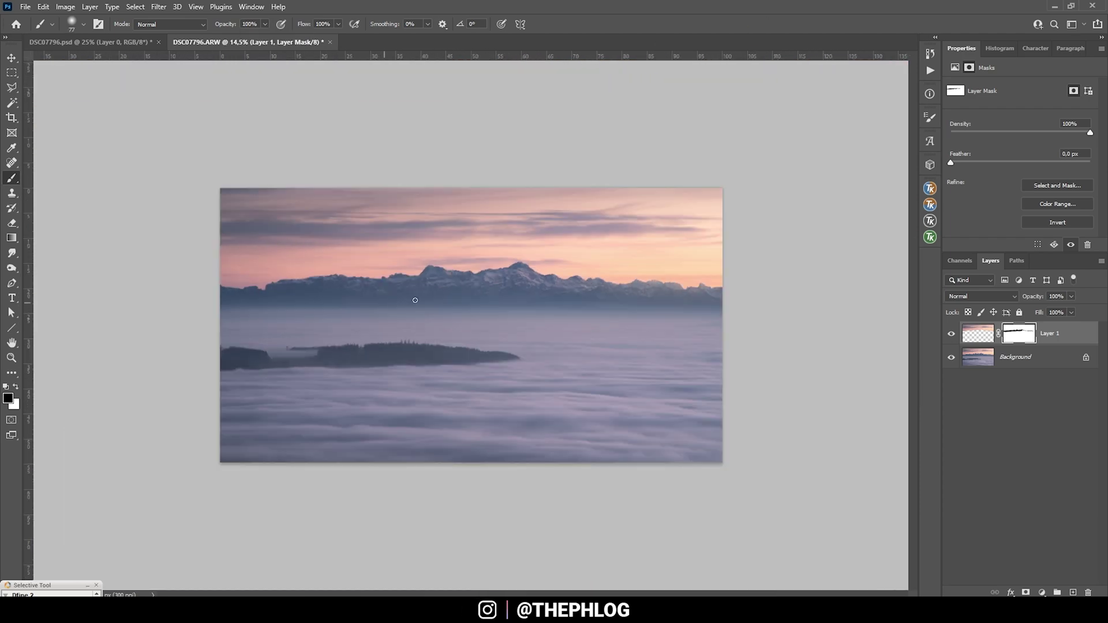
pyautogui.scroll(2, 333, 260)
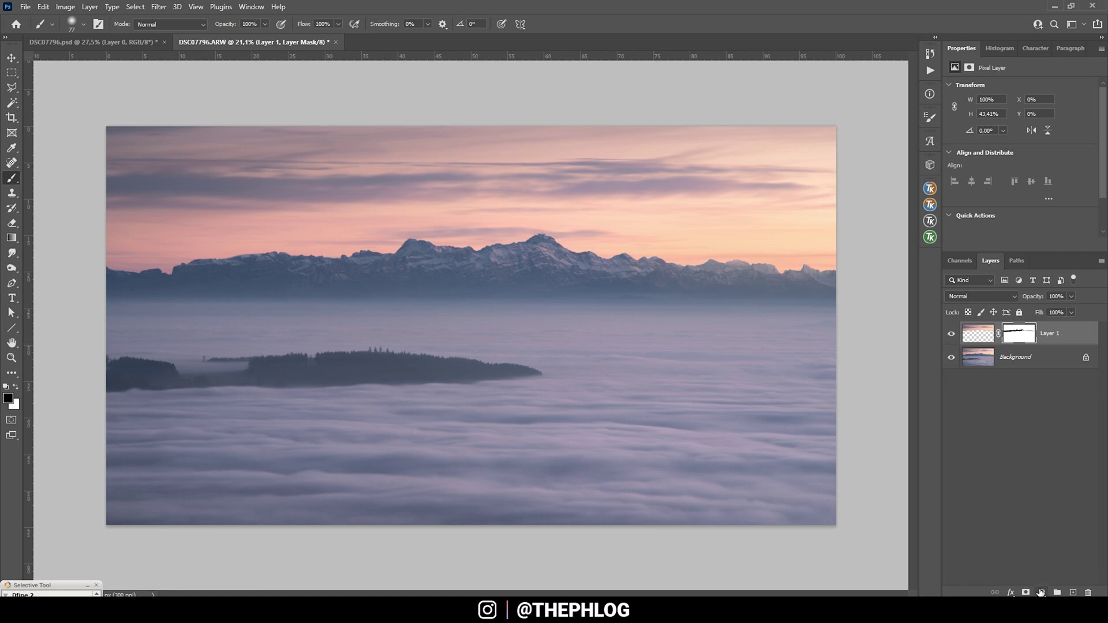
# Add a Levels adjustment layer and raise its black input point to 29.
pyautogui.click(1042, 592)
pyautogui.click(1042, 434)
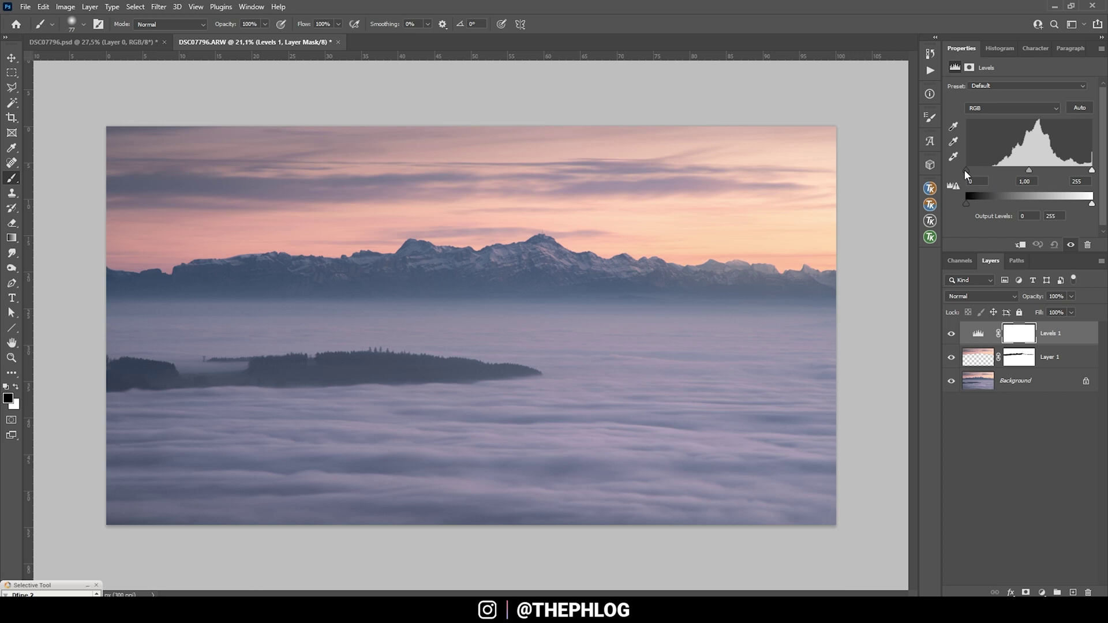
pyautogui.moveTo(966, 170); pyautogui.dragTo(971, 171)
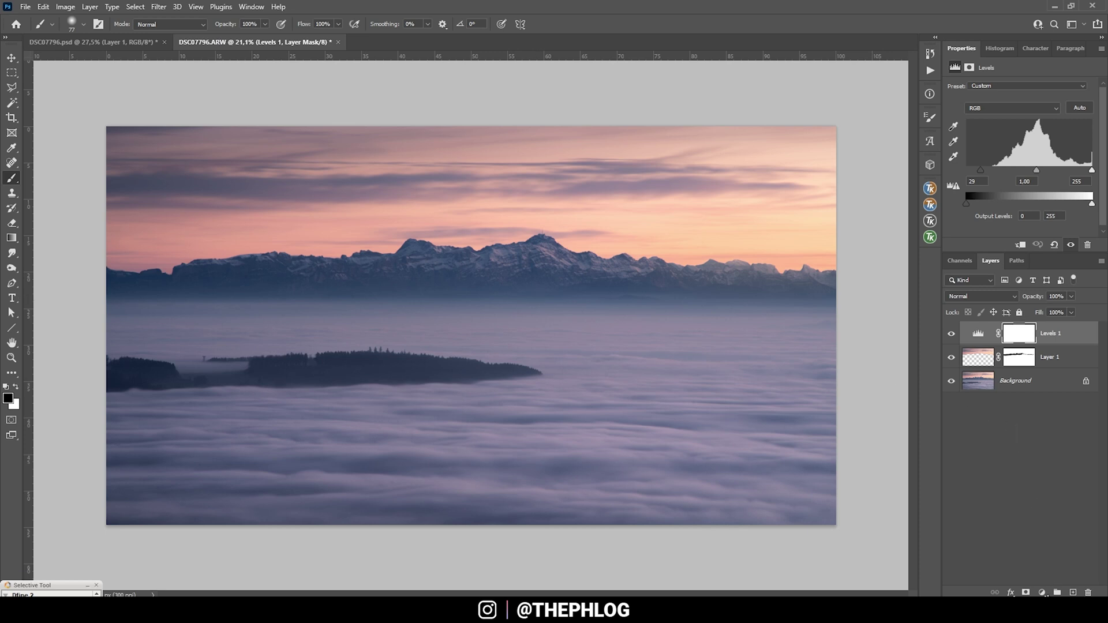
# Add a new Layer 2 with the Soft Light blend mode.
pyautogui.click(1071, 592)
pyautogui.click(969, 296)
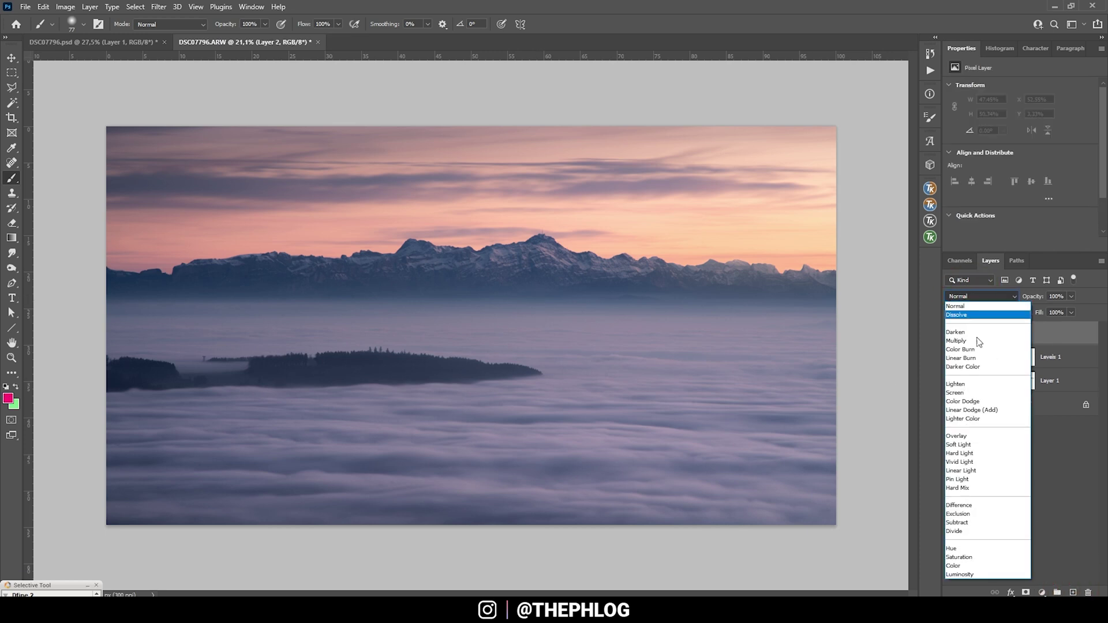
pyautogui.click(960, 441)
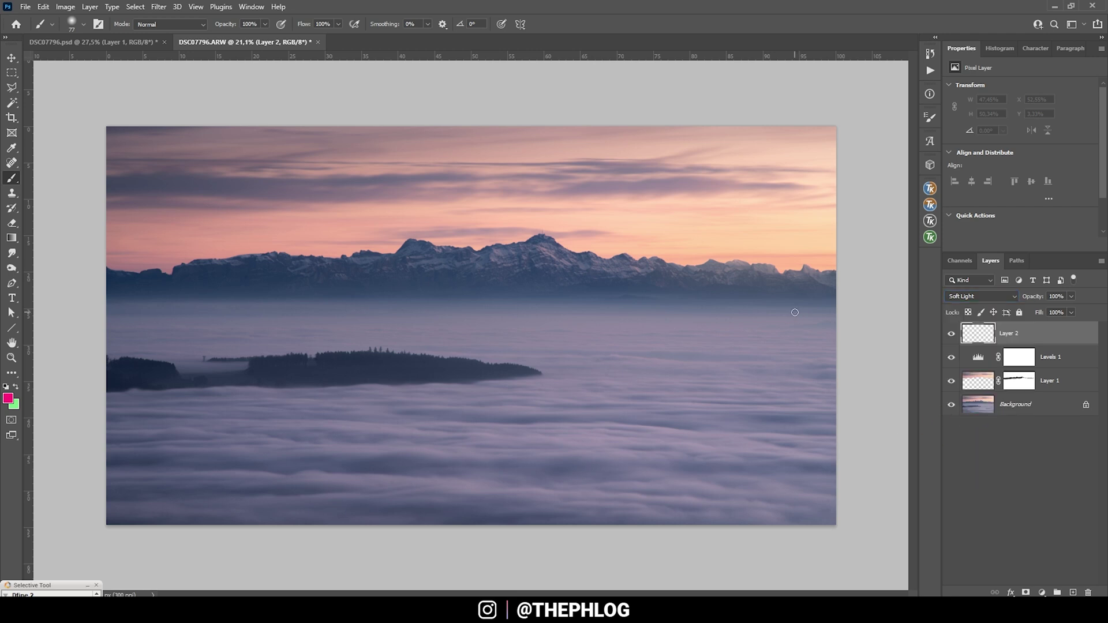
# Sample the peach colour from the sky and lighten it in the Color Picker.
pyautogui.moveTo(750, 247); pyautogui.dragTo(774, 247)
pyautogui.keyDown('alt'); pyautogui.click(781, 241); pyautogui.keyUp('alt')
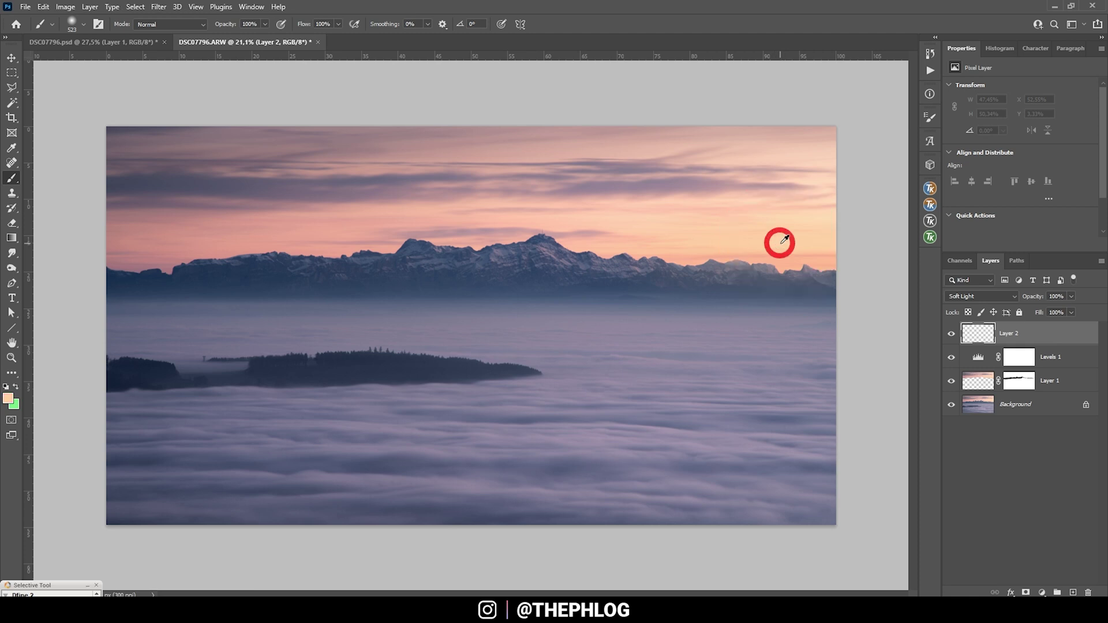
pyautogui.click(8, 398)
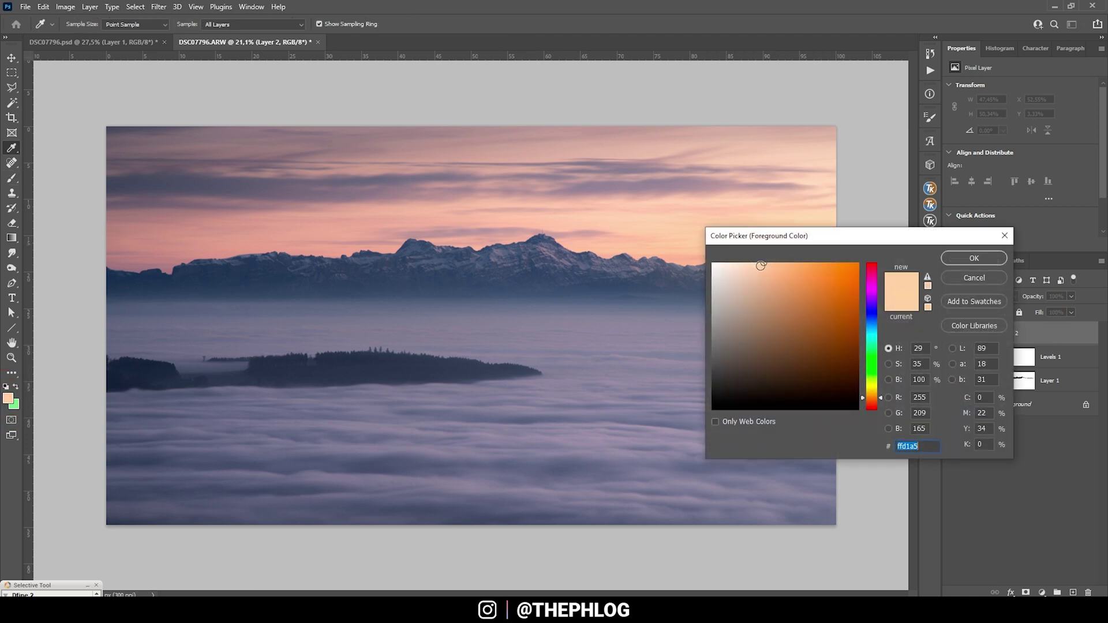
pyautogui.moveTo(757, 266); pyautogui.dragTo(744, 256)
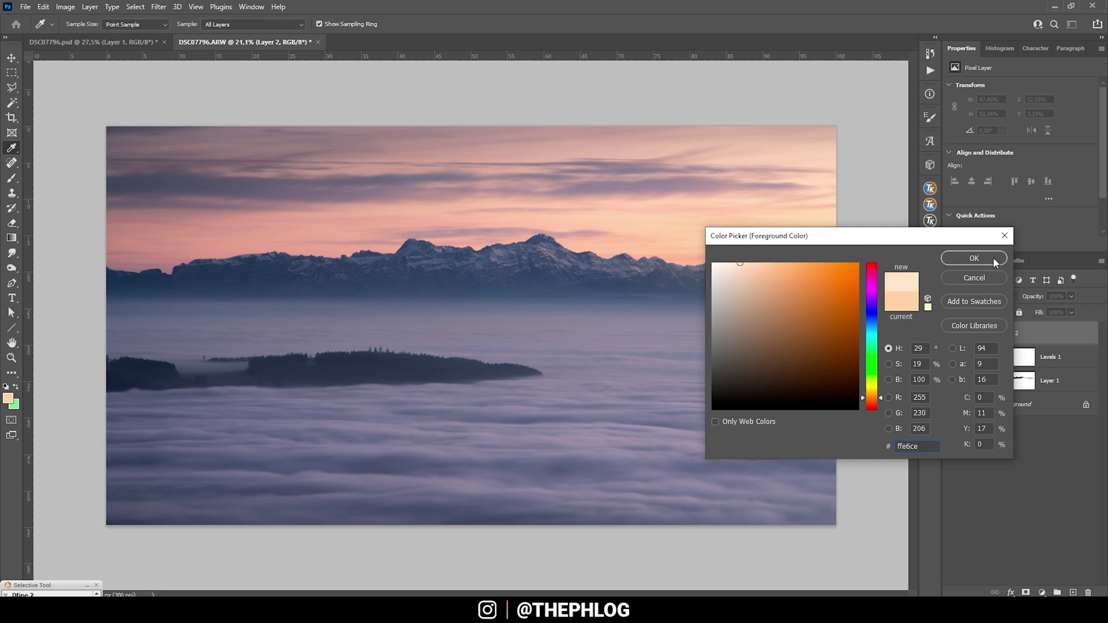
pyautogui.click(974, 258)
pyautogui.press('b')
# Paint a soft peach glow over the mountain peaks at 16% brush opacity.
pyautogui.click(264, 23)
pyautogui.moveTo(260, 38); pyautogui.dragTo(243, 39)
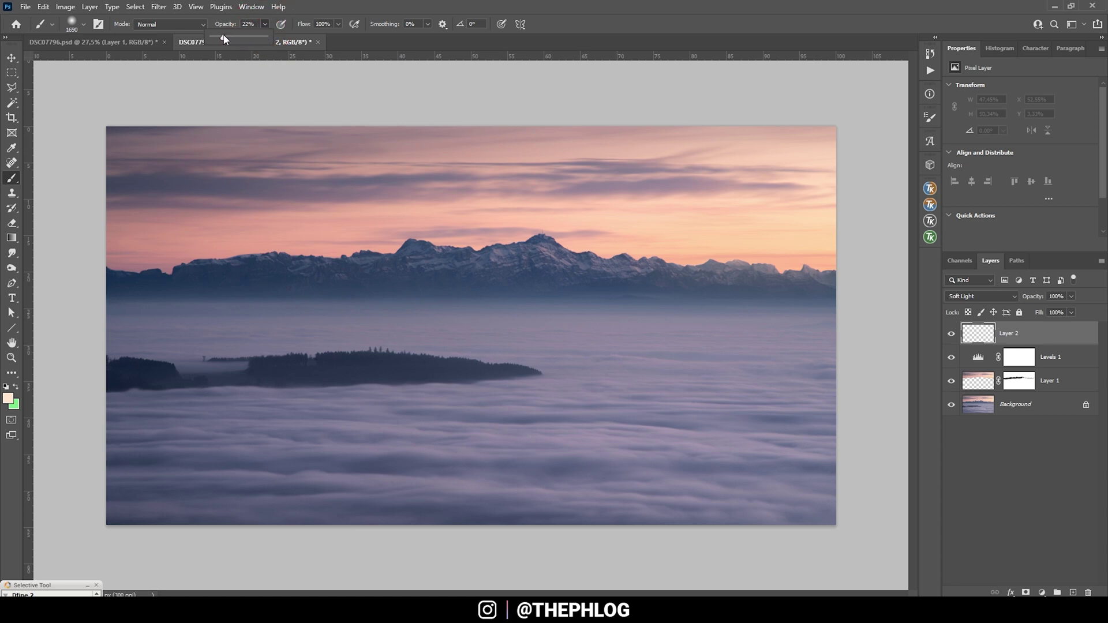
pyautogui.moveTo(222, 39); pyautogui.dragTo(221, 39)
pyautogui.press('[')
pyautogui.moveTo(821, 251); pyautogui.dragTo(629, 235)
pyautogui.click(631, 234)
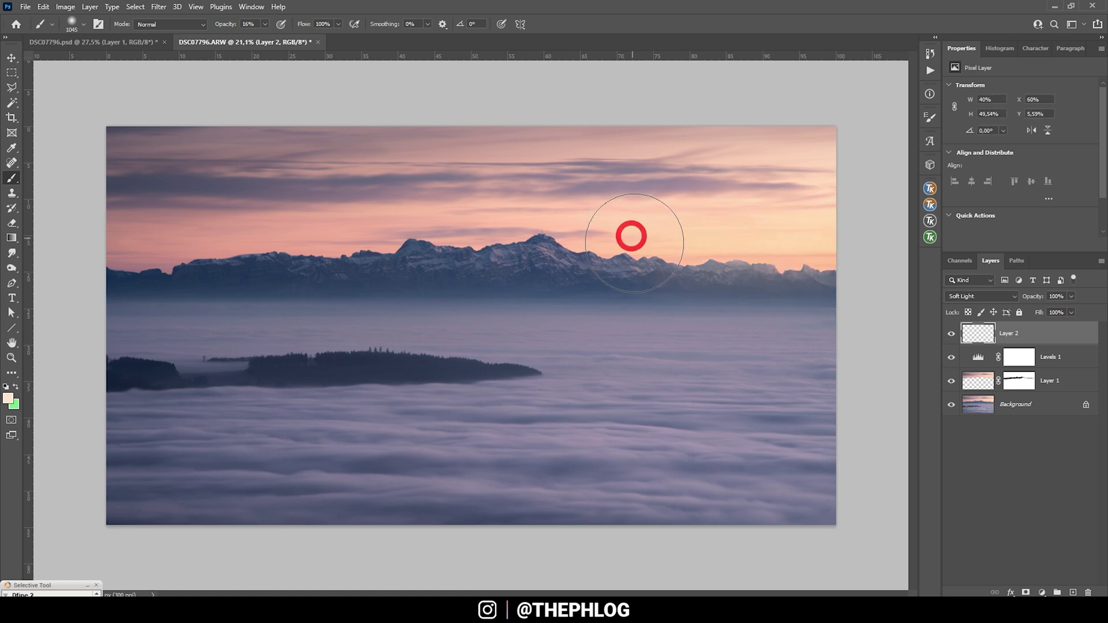
pyautogui.moveTo(672, 275); pyautogui.dragTo(646, 274)
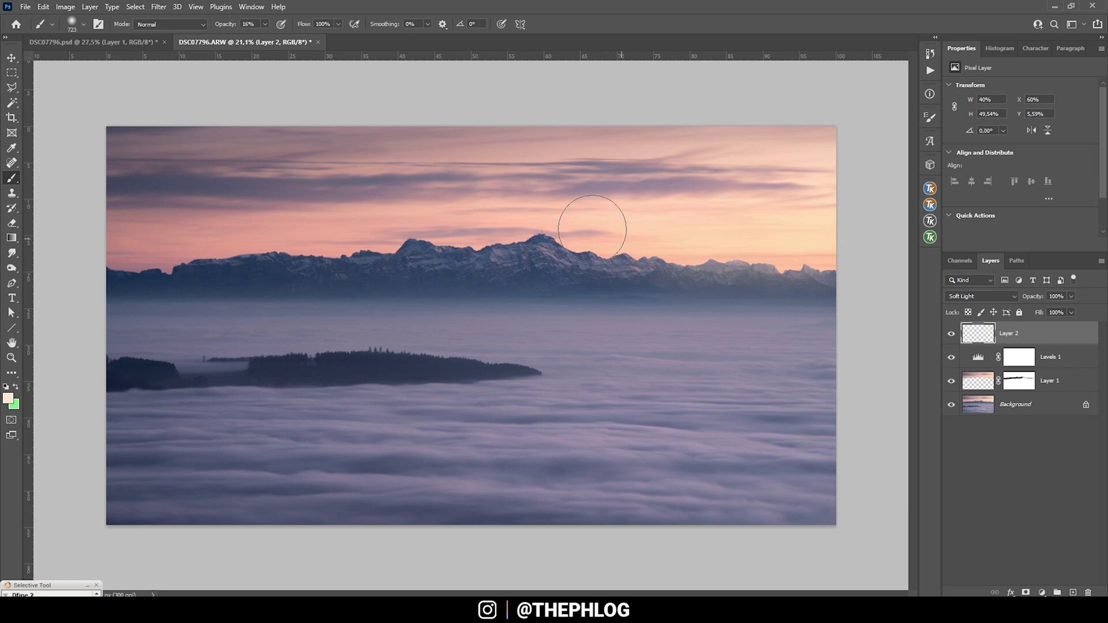
pyautogui.moveTo(555, 211); pyautogui.dragTo(613, 240)
pyautogui.moveTo(747, 263); pyautogui.dragTo(796, 257)
pyautogui.moveTo(629, 247); pyautogui.dragTo(618, 246)
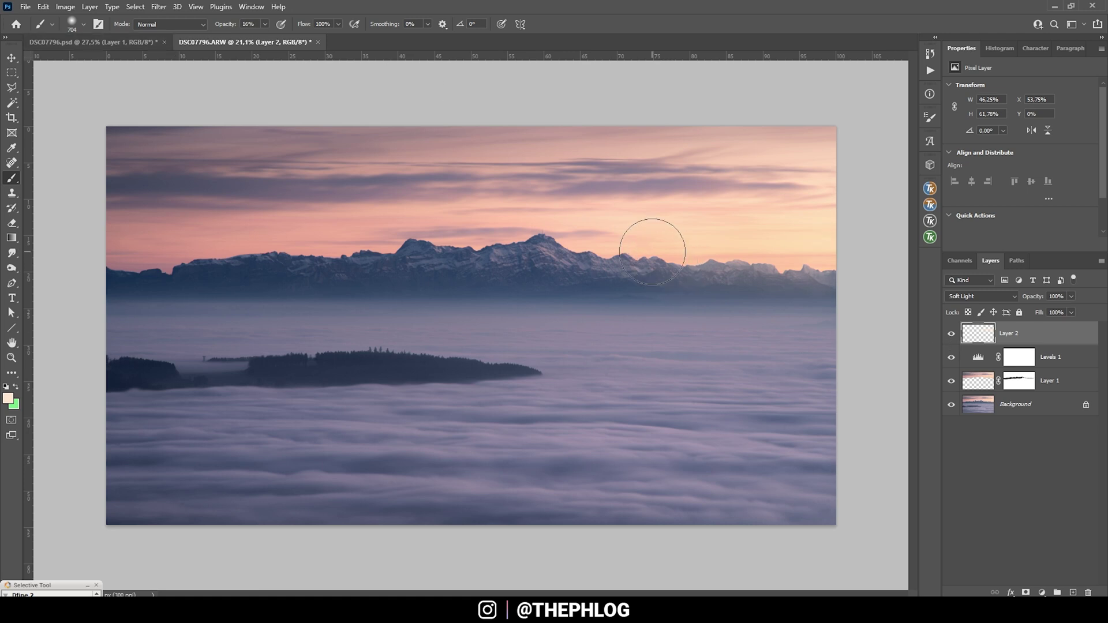
# Add an empty Layer 3 on top, set to Overlay.
pyautogui.click(1072, 592)
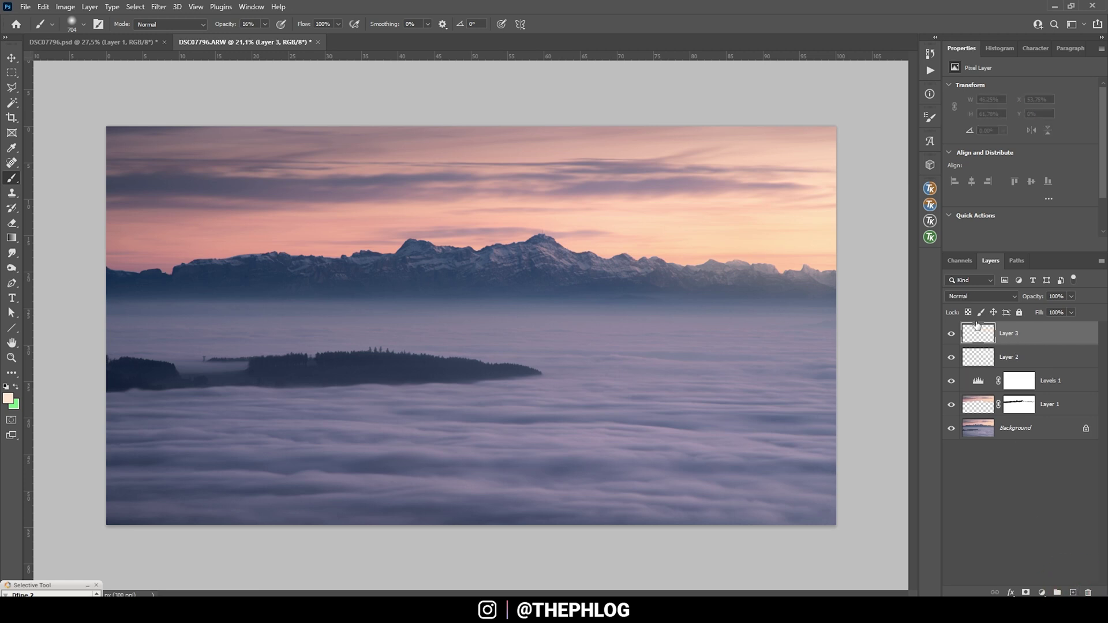
pyautogui.click(995, 295)
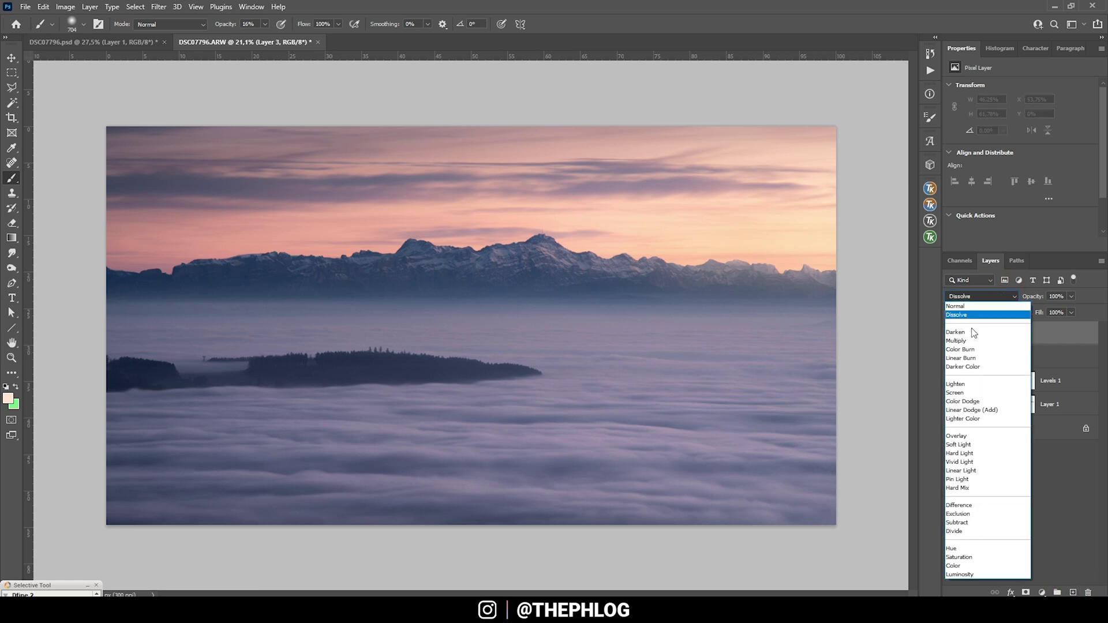
pyautogui.click(979, 440)
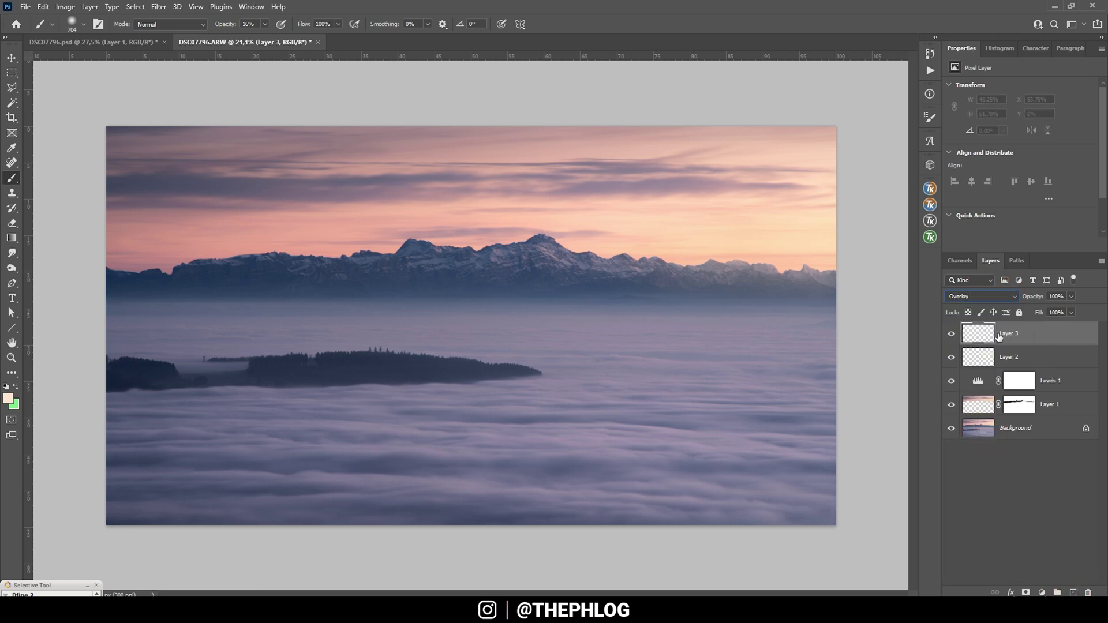
# Preview Midtones-2, Lights-1 and Lights-2 masks in TK RapidMask2, then add Layer 3's layer mask.
pyautogui.click(929, 237)
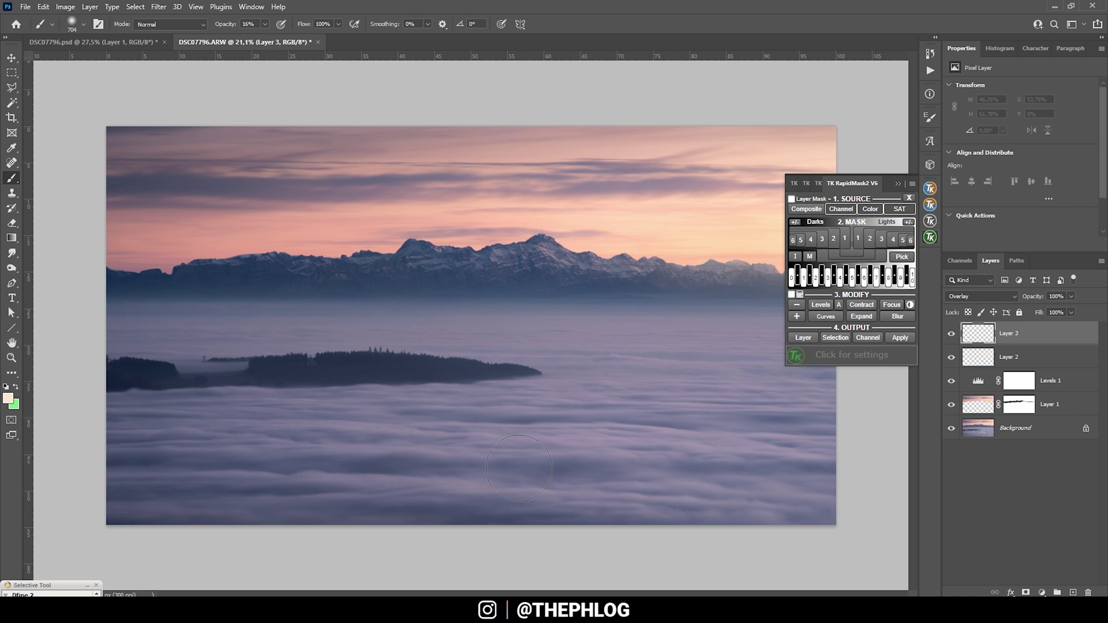
pyautogui.click(846, 252)
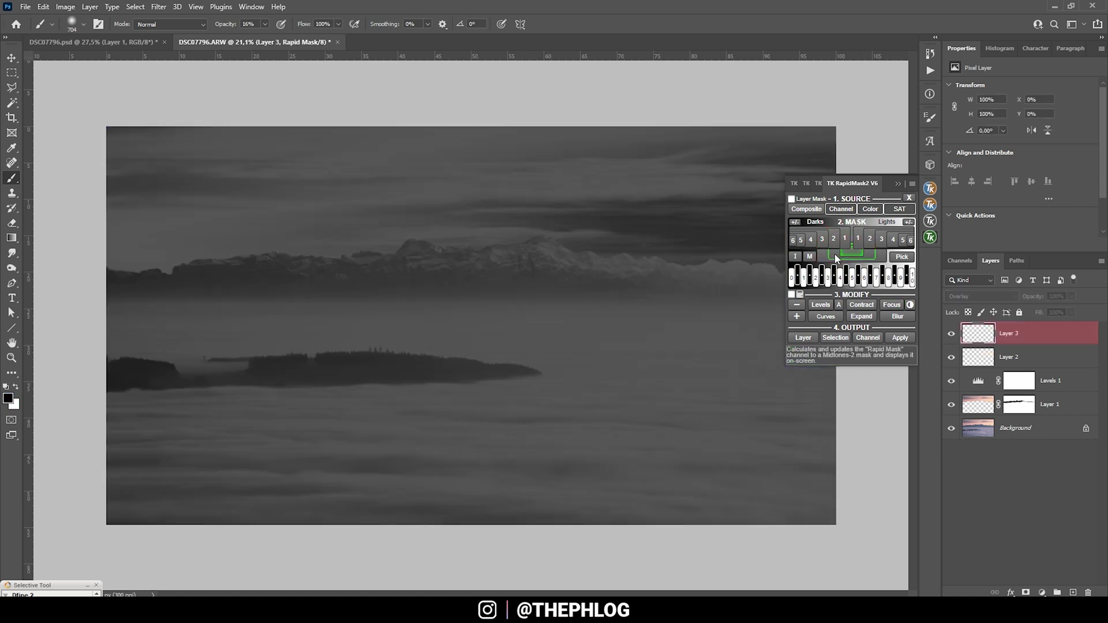
pyautogui.click(835, 254)
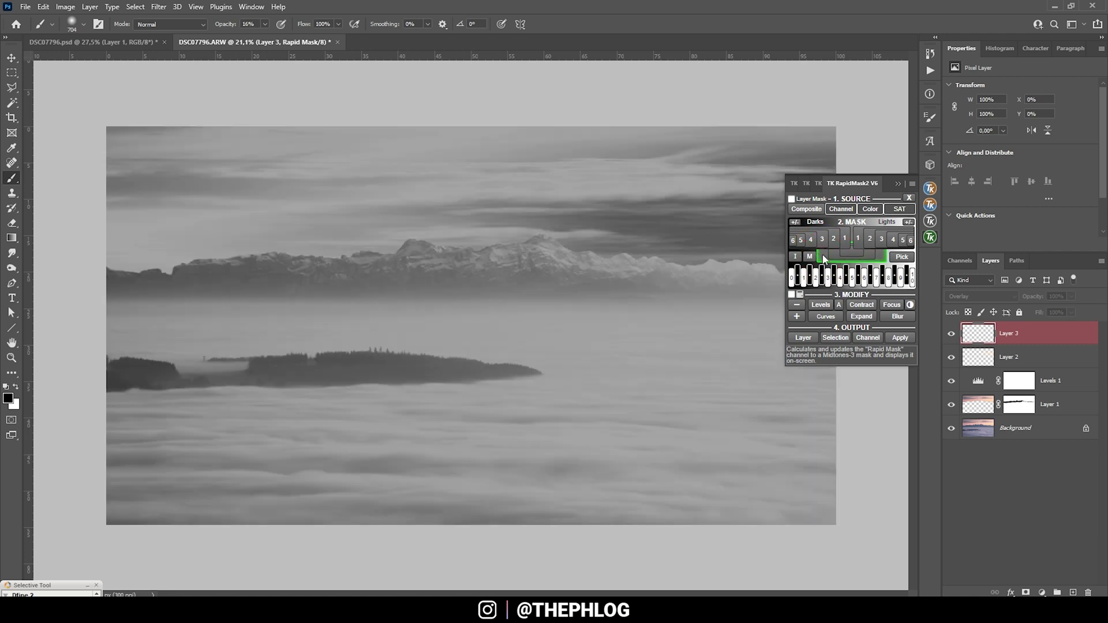
pyautogui.click(860, 240)
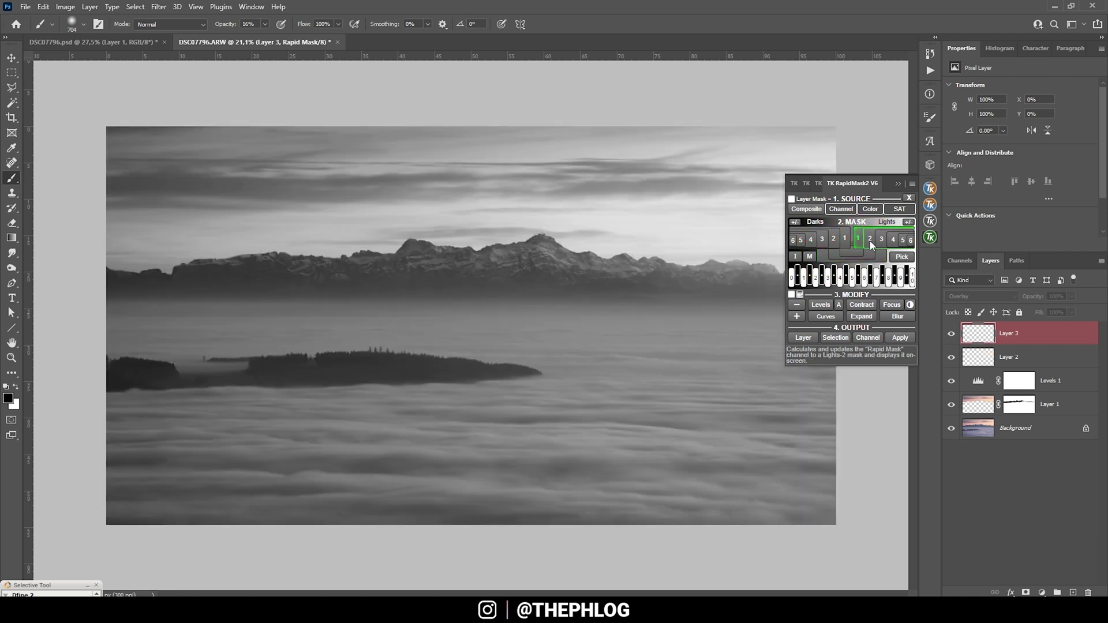
pyautogui.click(869, 240)
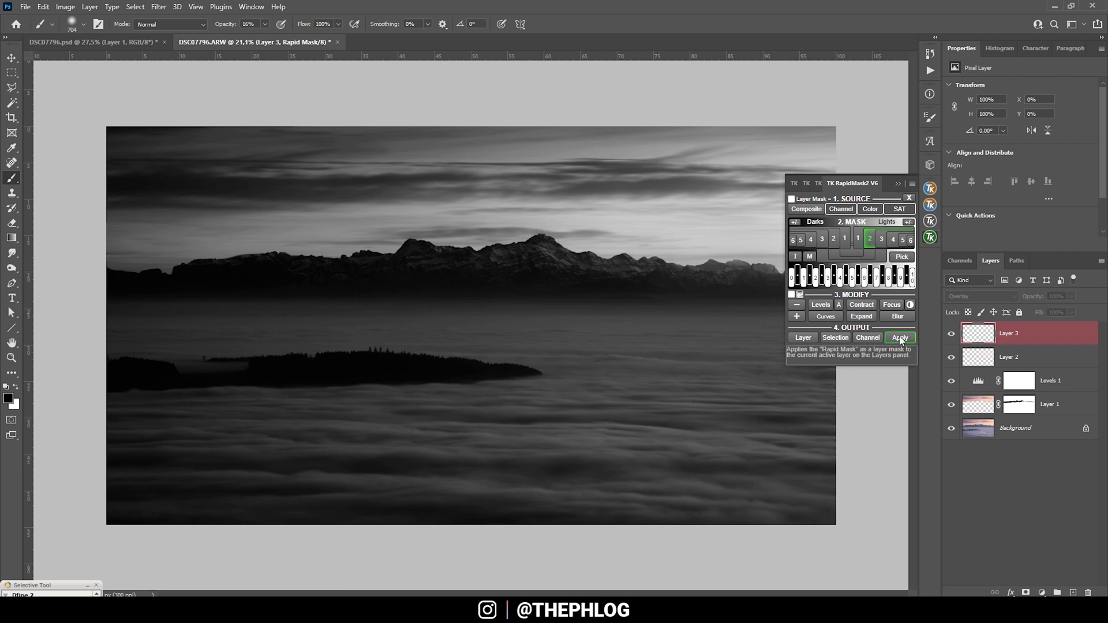
pyautogui.click(791, 199)
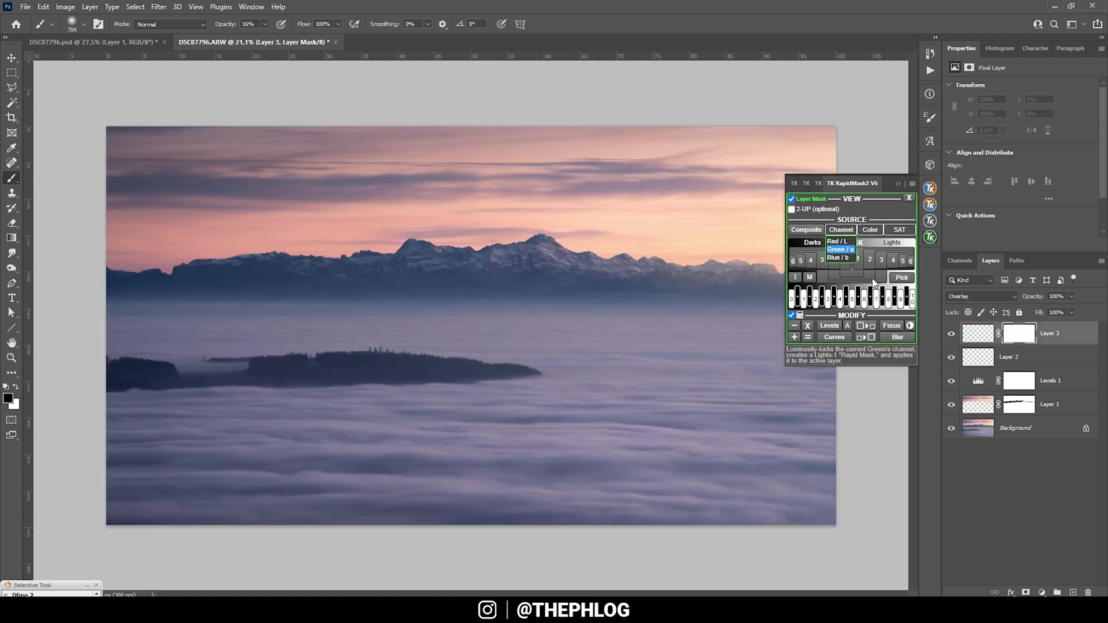
# Apply the Lights-2 mask to Layer 3, set white foreground and 58% brush opacity.
pyautogui.click(870, 263)
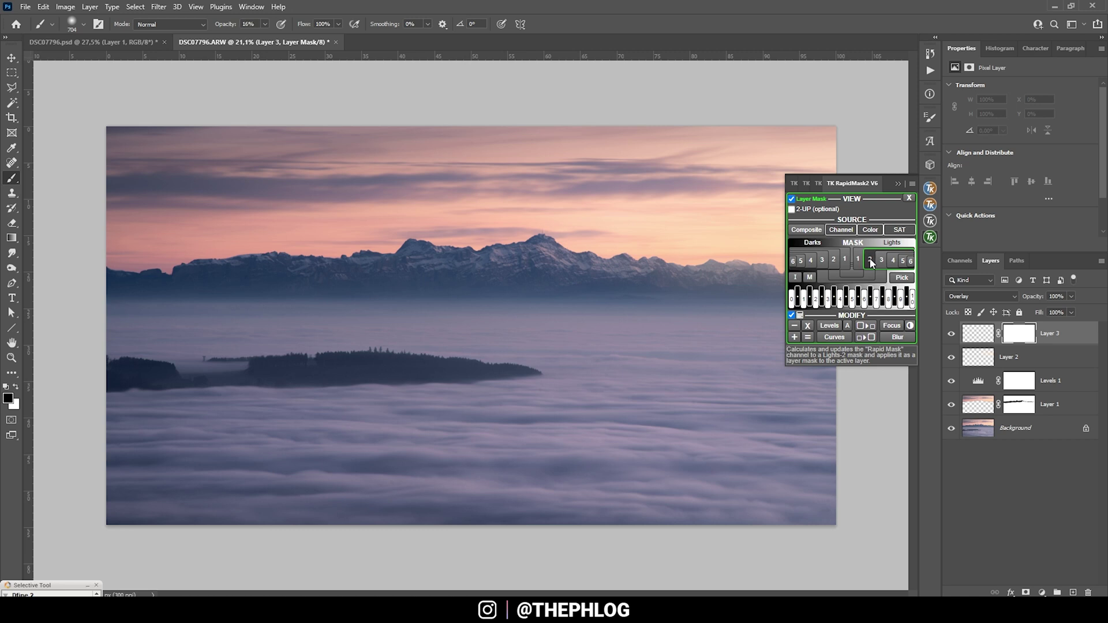
pyautogui.click(984, 334)
pyautogui.press('v')
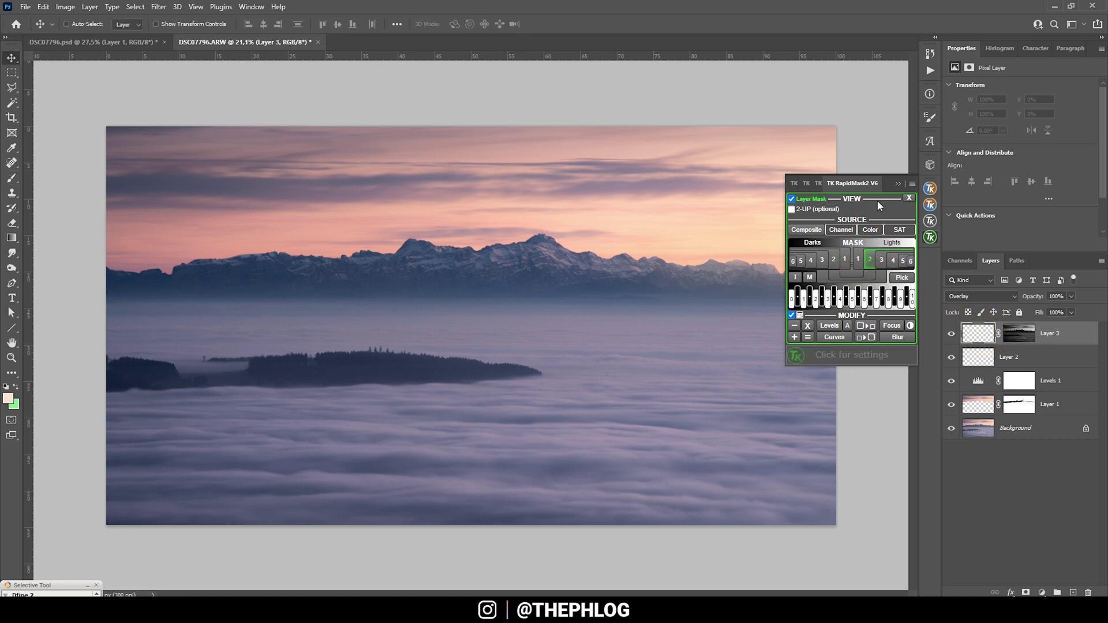
pyautogui.click(8, 398)
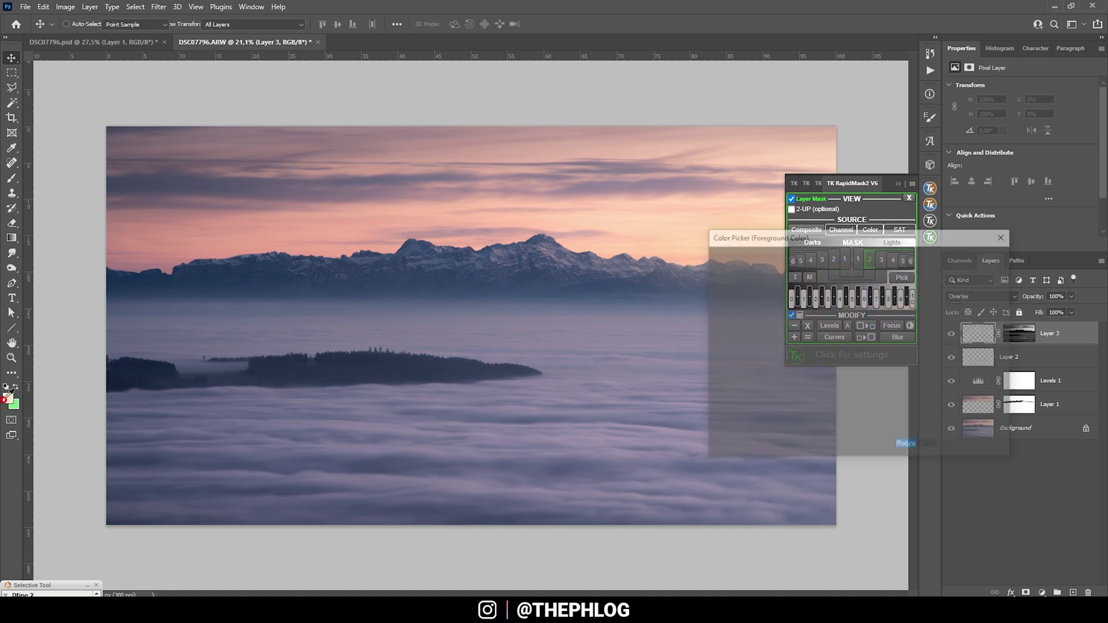
pyautogui.click(990, 261)
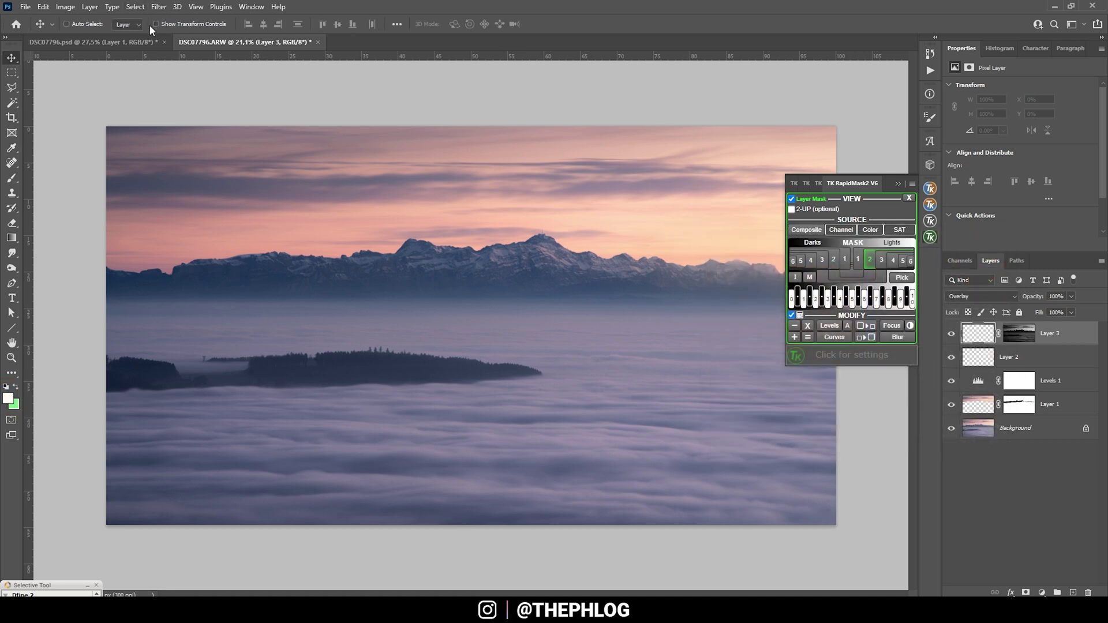
pyautogui.press('b')
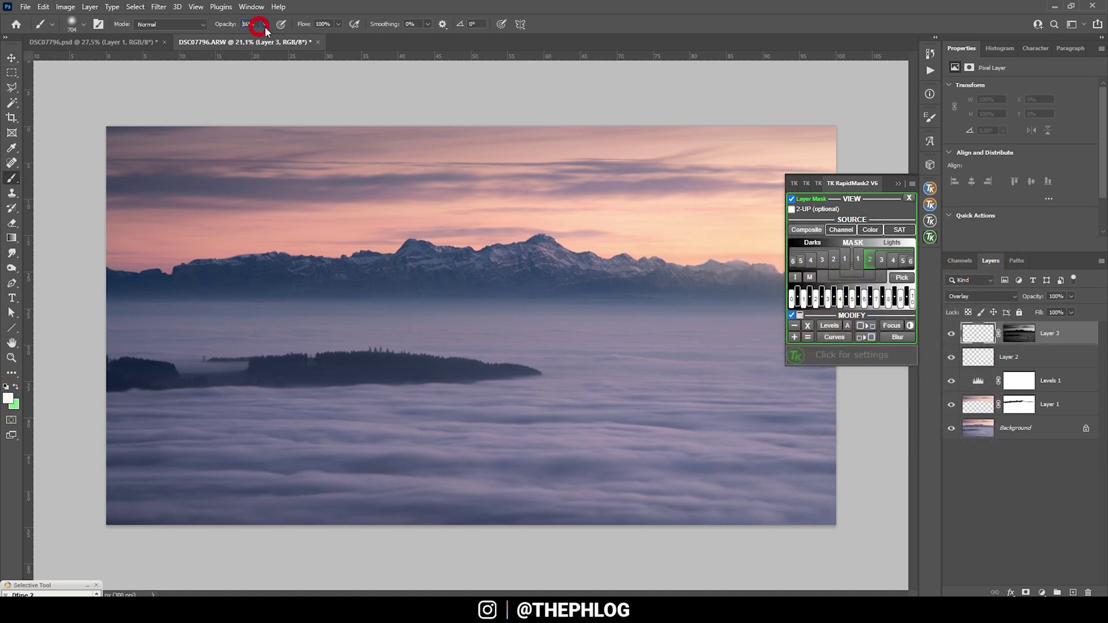
pyautogui.moveTo(265, 26); pyautogui.dragTo(288, 36)
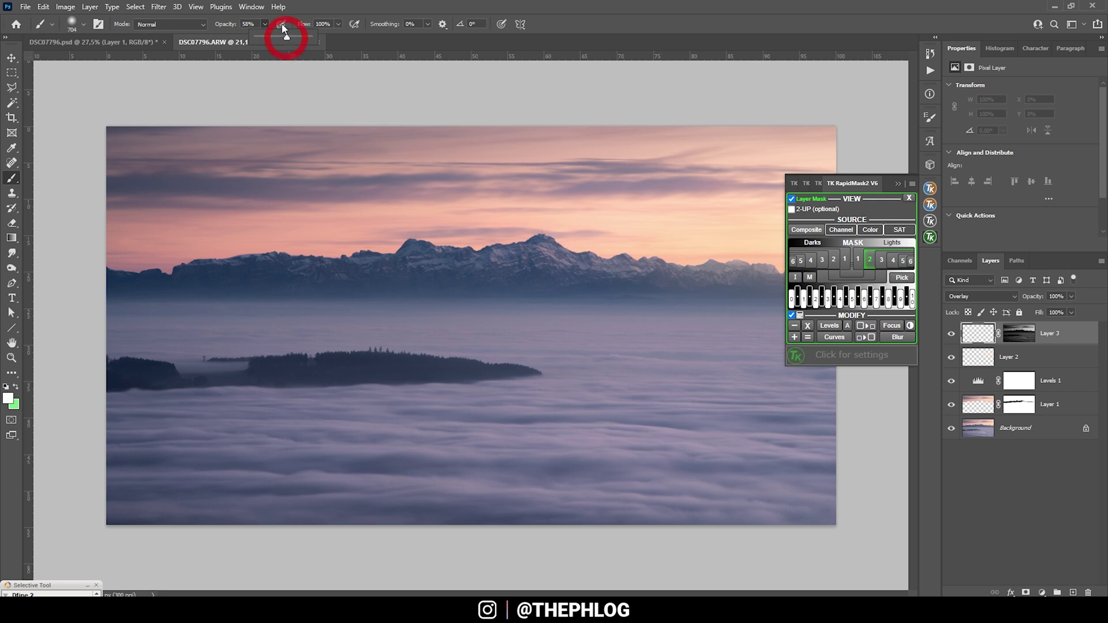
pyautogui.click(898, 183)
# Paint white over the lower fog (brush 846) and the mountain peak (brush 580).
pyautogui.moveTo(508, 430); pyautogui.dragTo(539, 435)
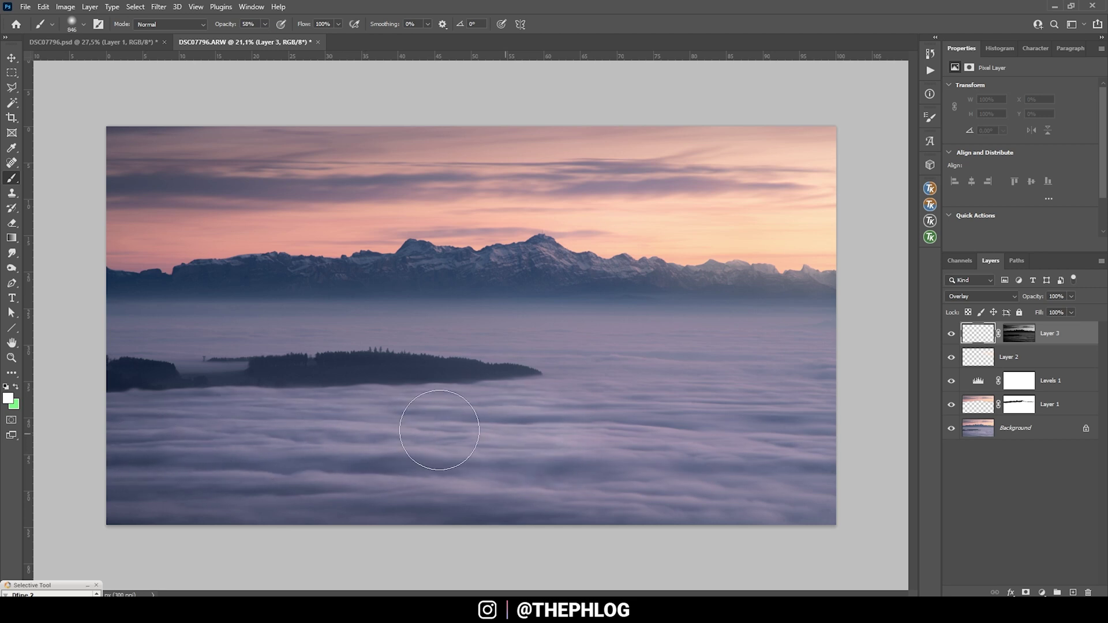
pyautogui.moveTo(586, 457); pyautogui.dragTo(816, 458)
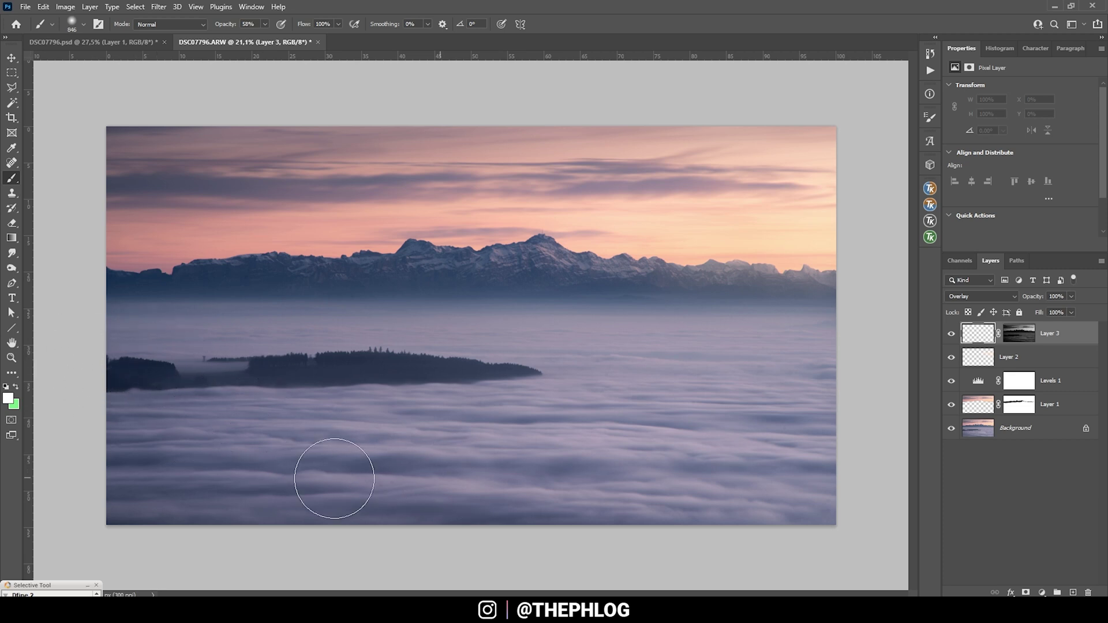
pyautogui.moveTo(334, 478)
pyautogui.mouseDown()
pyautogui.moveTo(265, 487)
pyautogui.moveTo(383, 499)
pyautogui.moveTo(721, 491)
pyautogui.mouseUp()
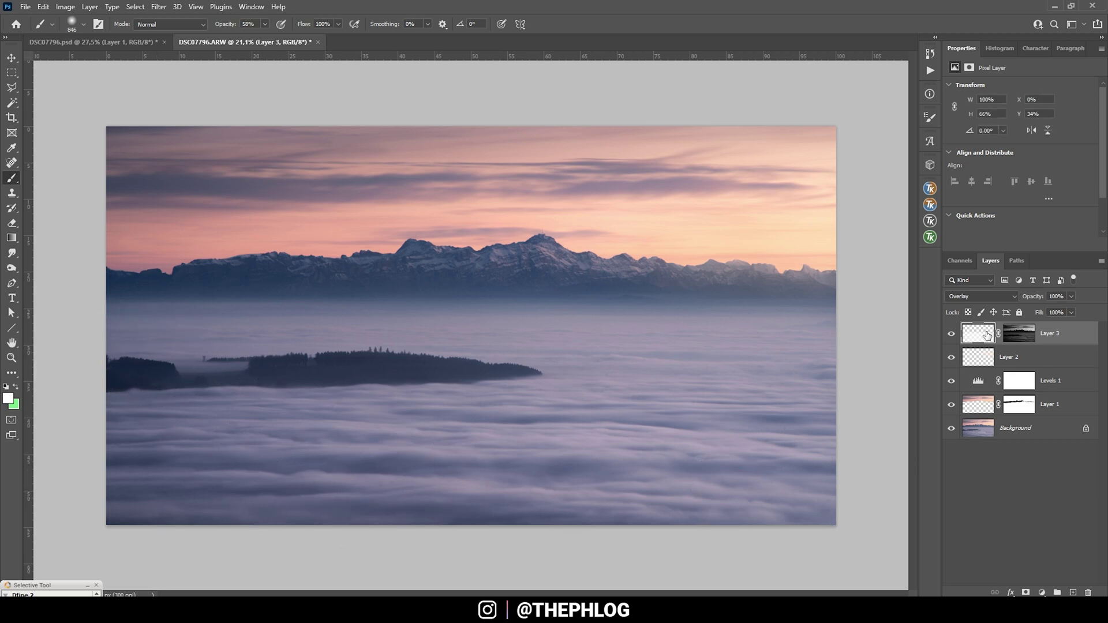
pyautogui.moveTo(564, 280); pyautogui.dragTo(554, 271)
pyautogui.click(541, 263)
# Load the sky selection from Layer 1's mask and fill that area of Layer 3's mask black.
pyautogui.keyDown('ctrl'); pyautogui.click(976, 407); pyautogui.keyUp('ctrl')
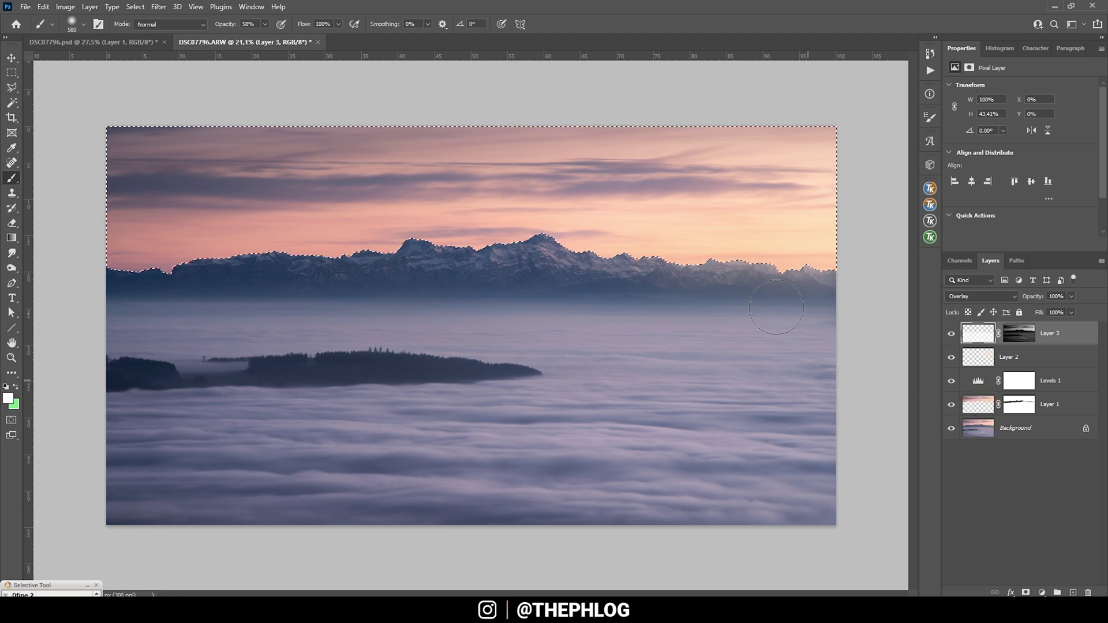
pyautogui.click(1019, 339)
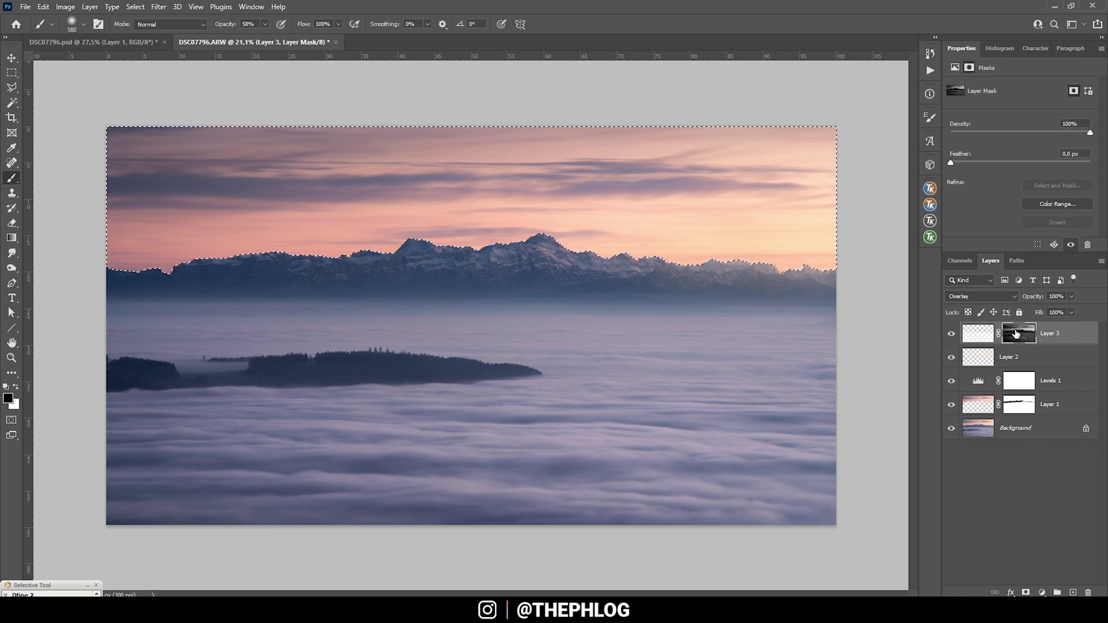
pyautogui.hotkey('shift', 'F5')
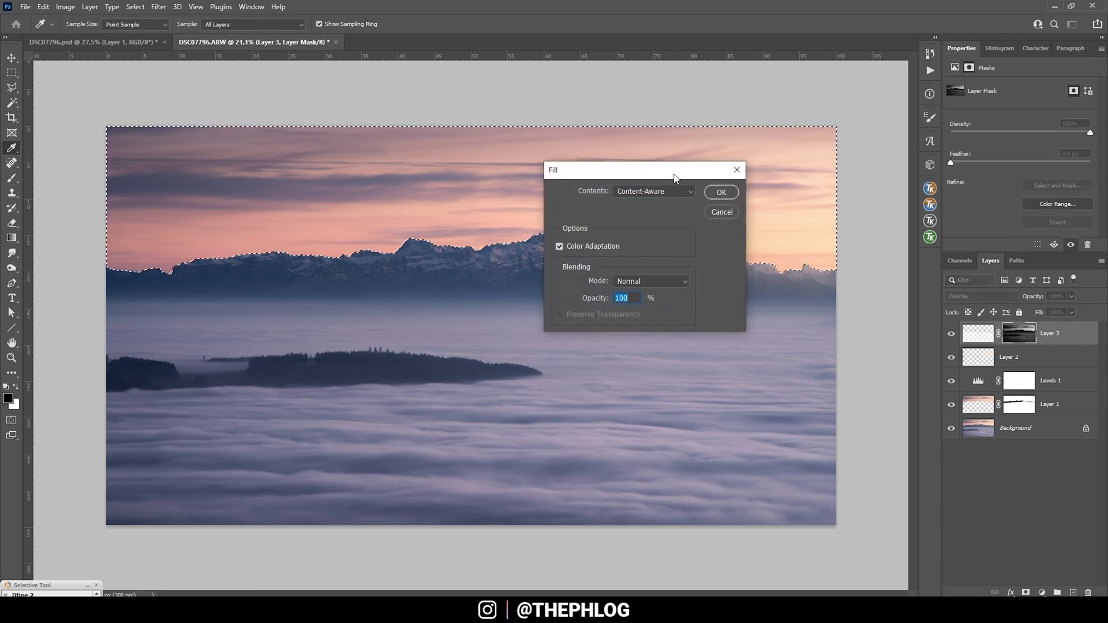
pyautogui.click(653, 192)
pyautogui.click(638, 281)
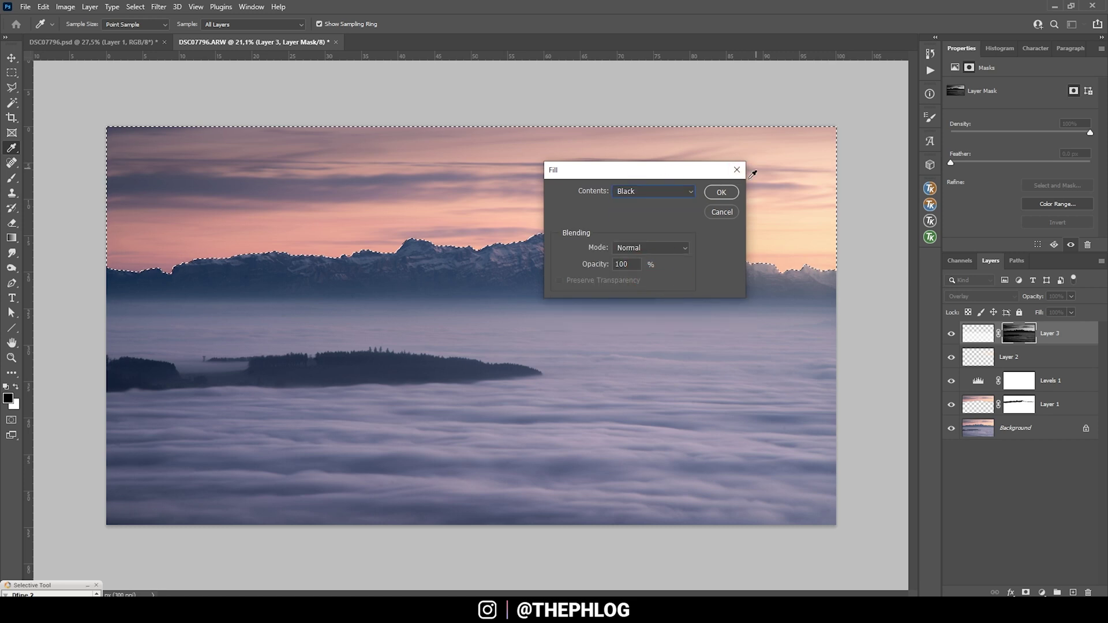
pyautogui.click(722, 195)
pyautogui.hotkey('ctrl', 'd')
# Brush over the mountain peaks on Layer 3 to brighten them further.
pyautogui.press('b')
pyautogui.click(978, 333)
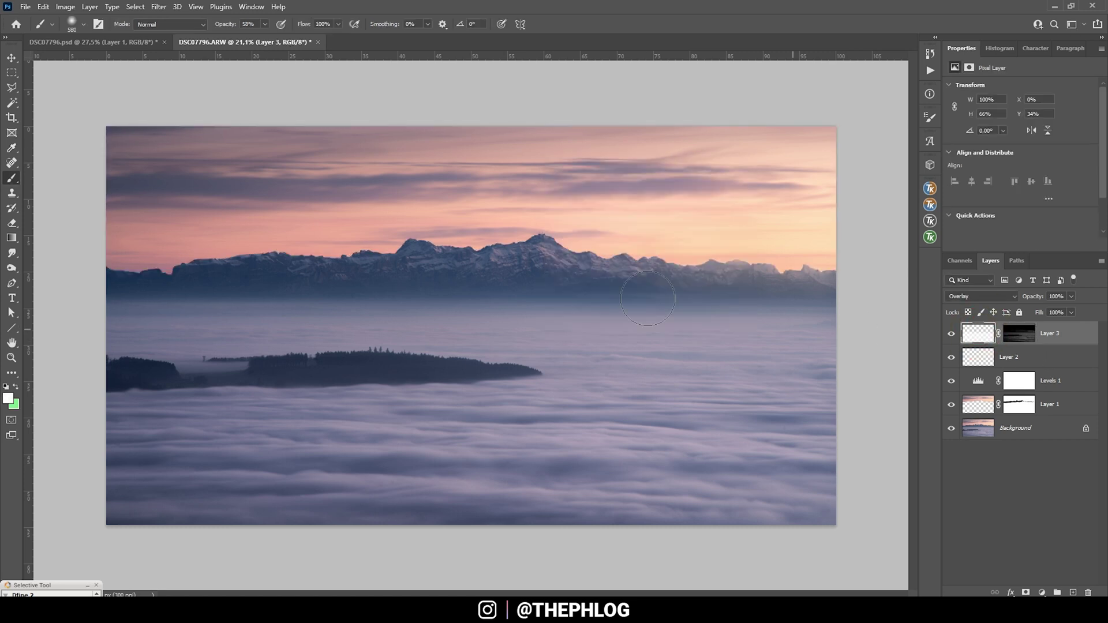
pyautogui.moveTo(558, 247)
pyautogui.mouseDown()
pyautogui.moveTo(614, 248)
pyautogui.moveTo(599, 246)
pyautogui.moveTo(645, 270)
pyautogui.moveTo(564, 245)
pyautogui.moveTo(640, 247)
pyautogui.moveTo(538, 229)
pyautogui.moveTo(206, 256)
pyautogui.moveTo(803, 247)
pyautogui.mouseUp()
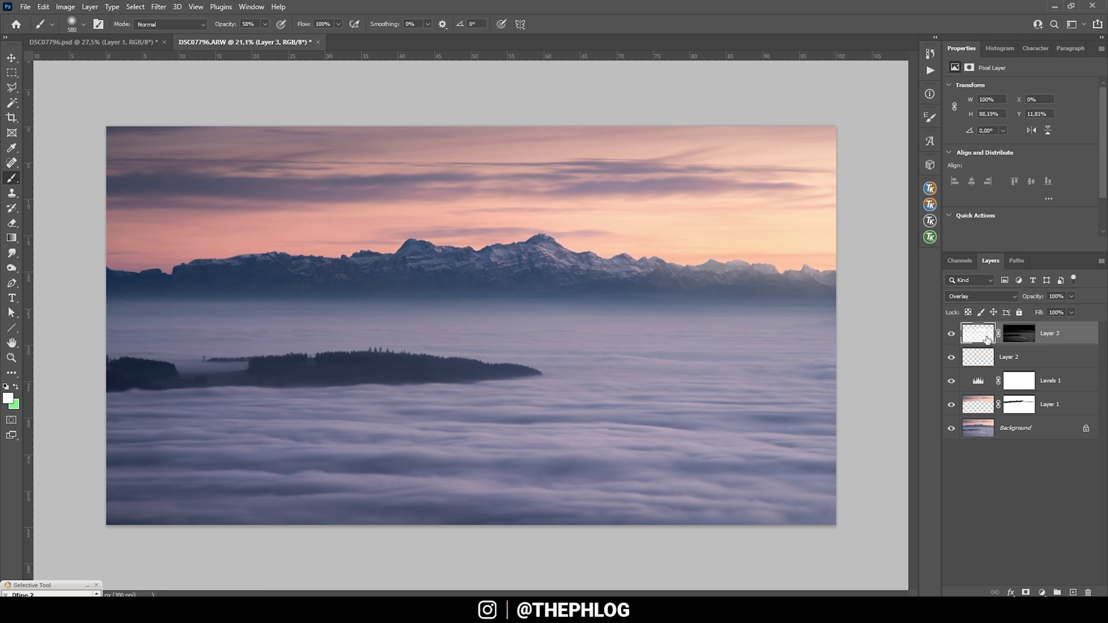
# Compare Layer 3 on and off, then add a new Layer 4 set to Overlay.
pyautogui.click(951, 334)
pyautogui.click(952, 334)
pyautogui.click(1072, 592)
pyautogui.click(981, 296)
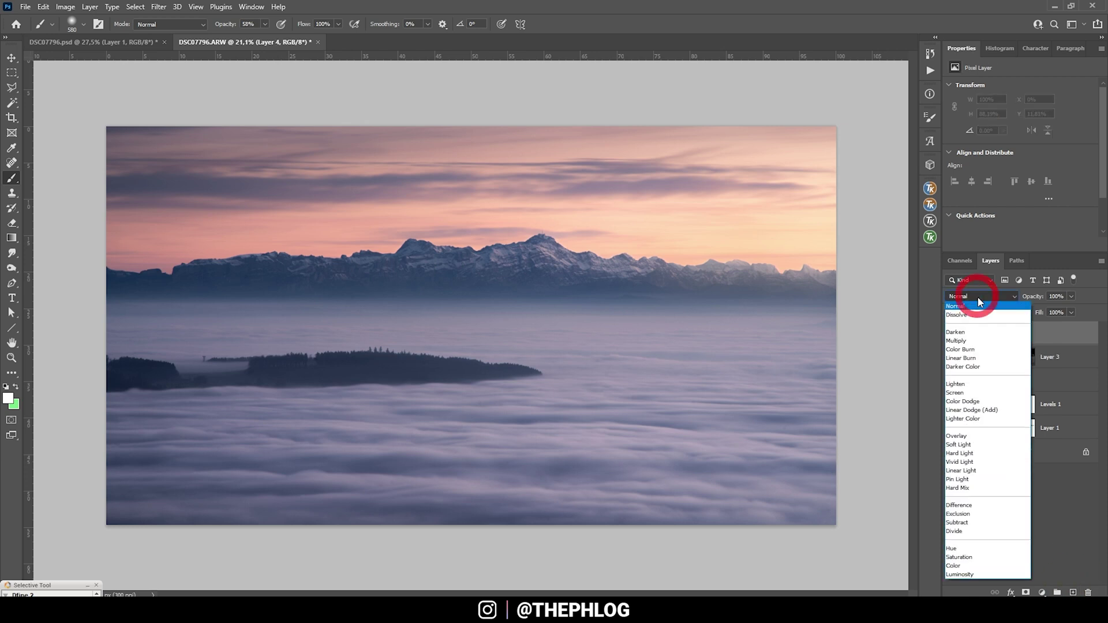
pyautogui.click(964, 437)
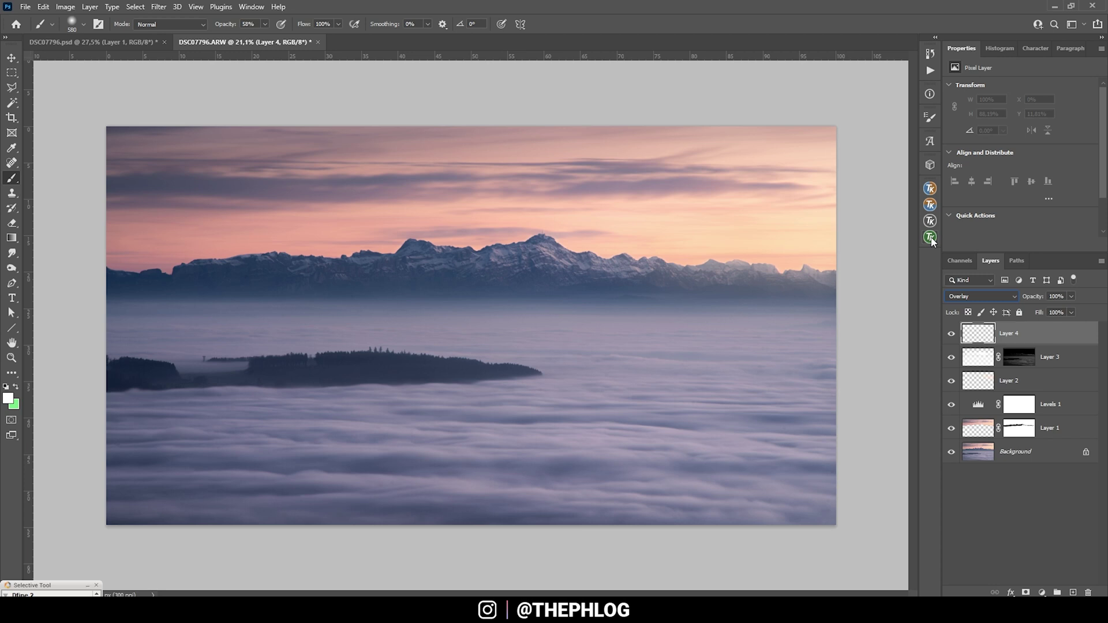
# Apply a Lights-1 luminosity mask to Layer 4 from TK RapidMask2.
pyautogui.click(929, 237)
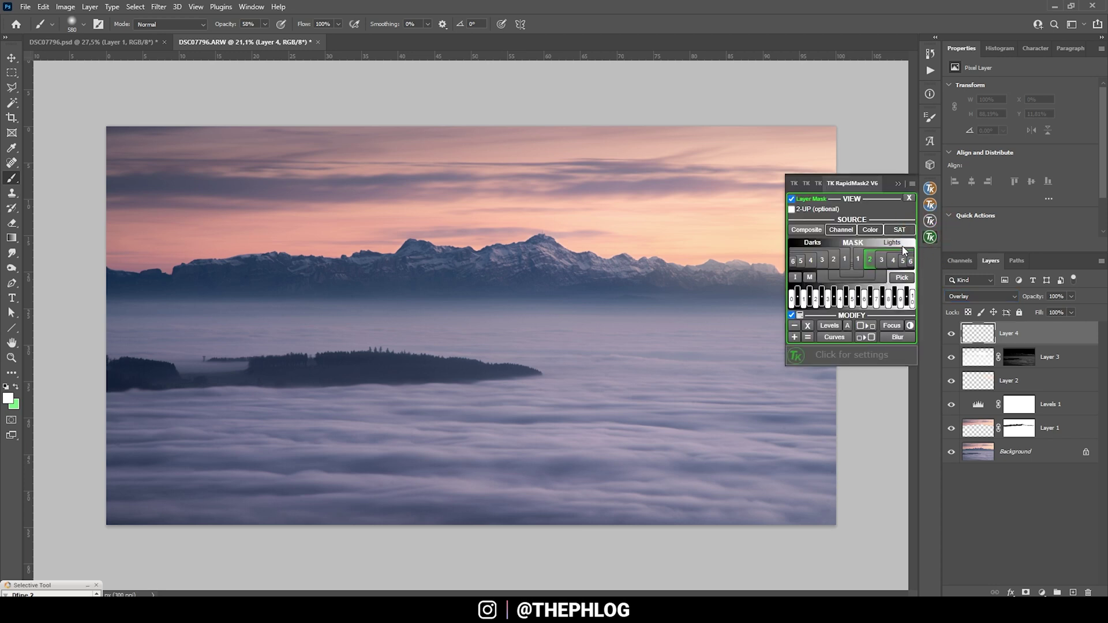
pyautogui.click(857, 263)
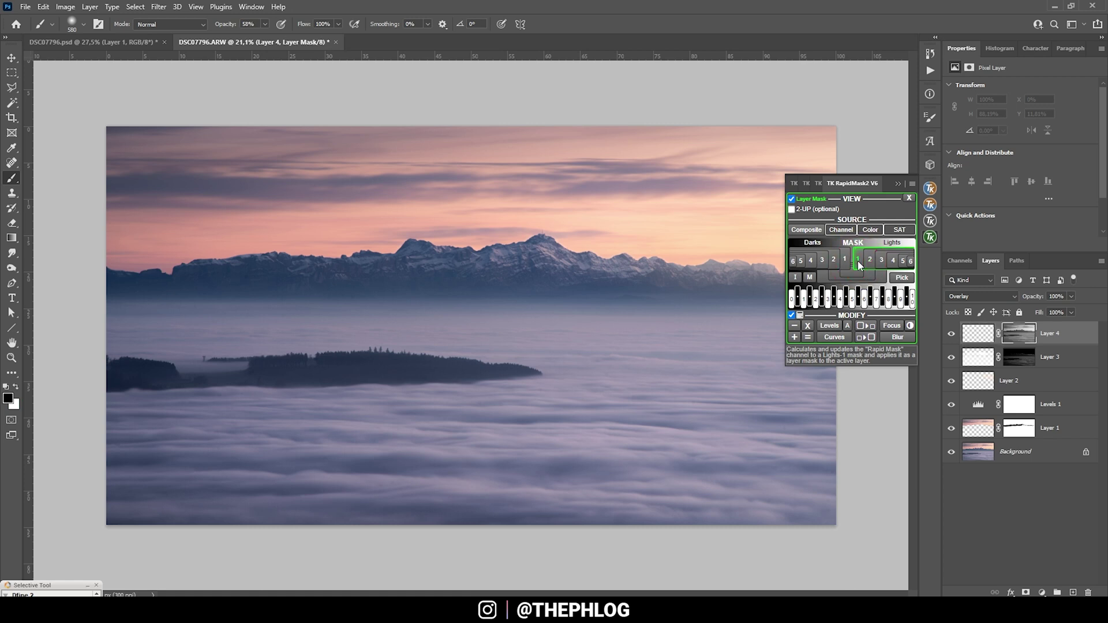
pyautogui.click(791, 200)
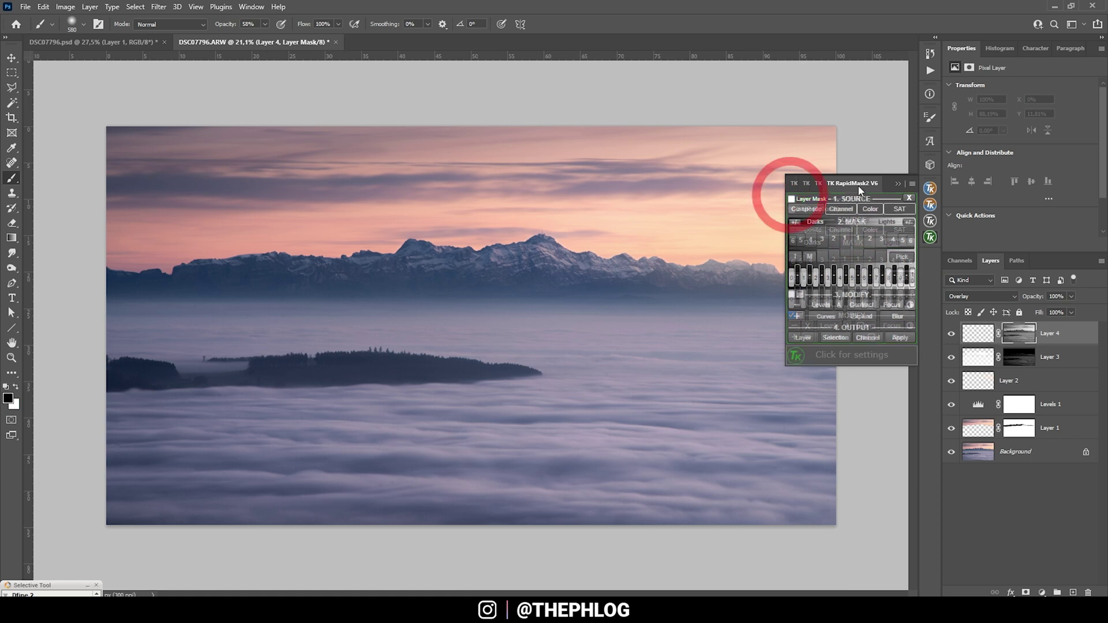
pyautogui.click(898, 183)
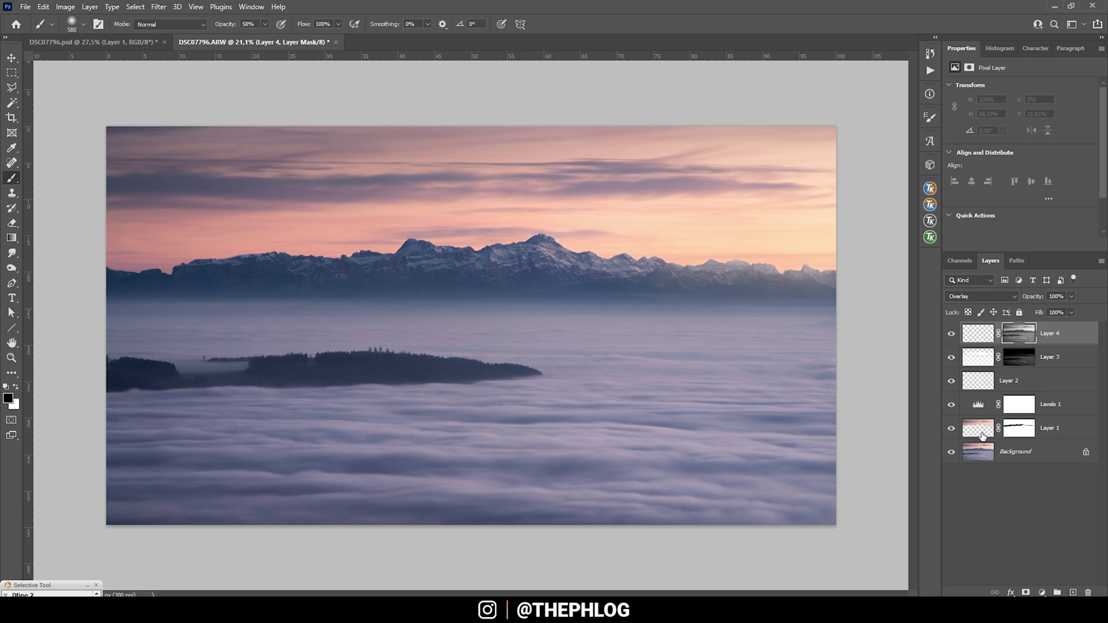
# Fill the sky area of Layer 4's mask black, then target Layer 4's pixels.
pyautogui.keyDown('ctrl'); pyautogui.click(1022, 334); pyautogui.keyUp('ctrl')
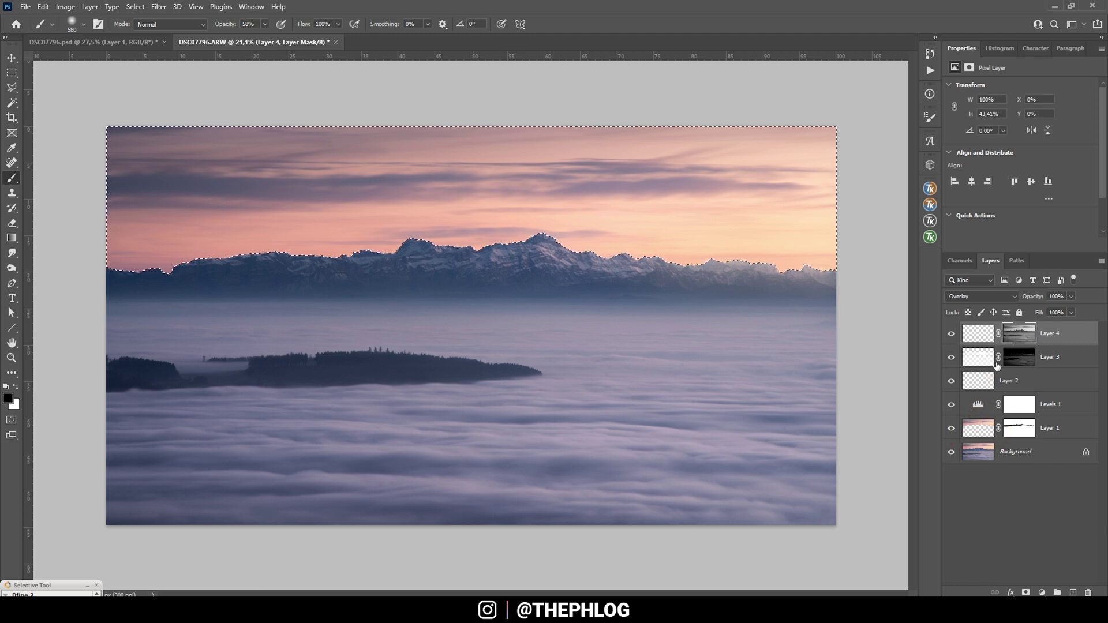
pyautogui.click(1021, 336)
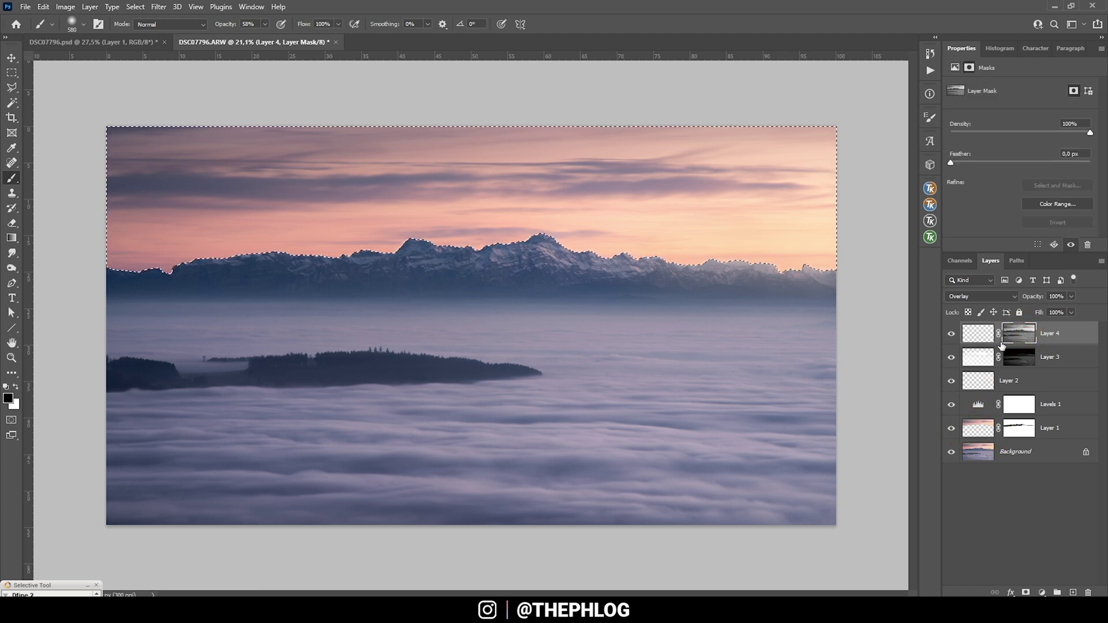
pyautogui.hotkey('shift', 'F5')
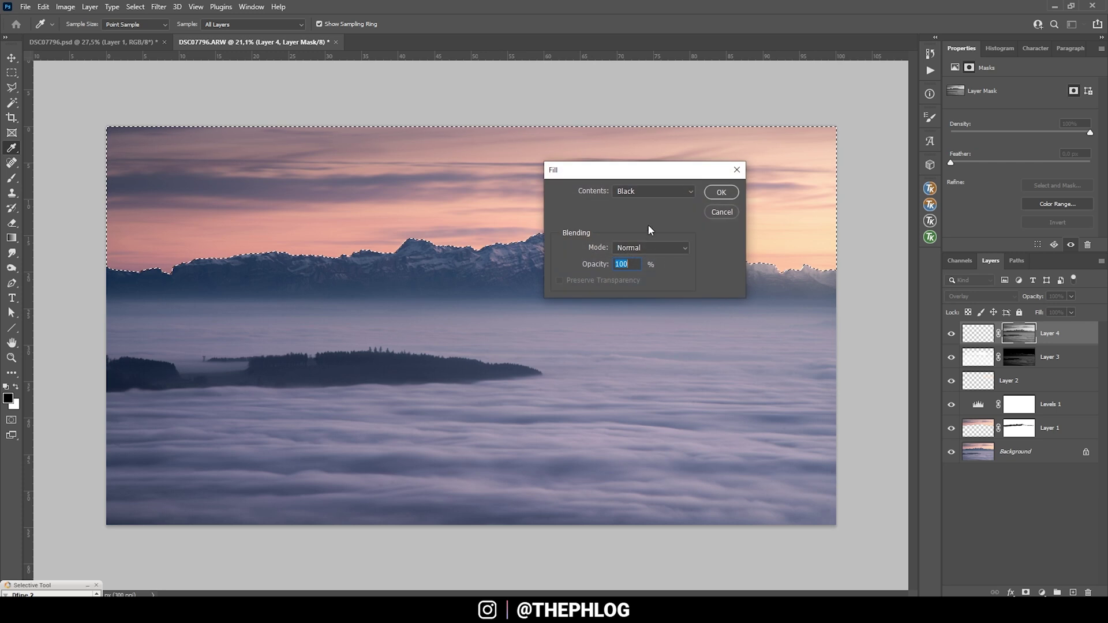
pyautogui.click(721, 193)
pyautogui.press('b')
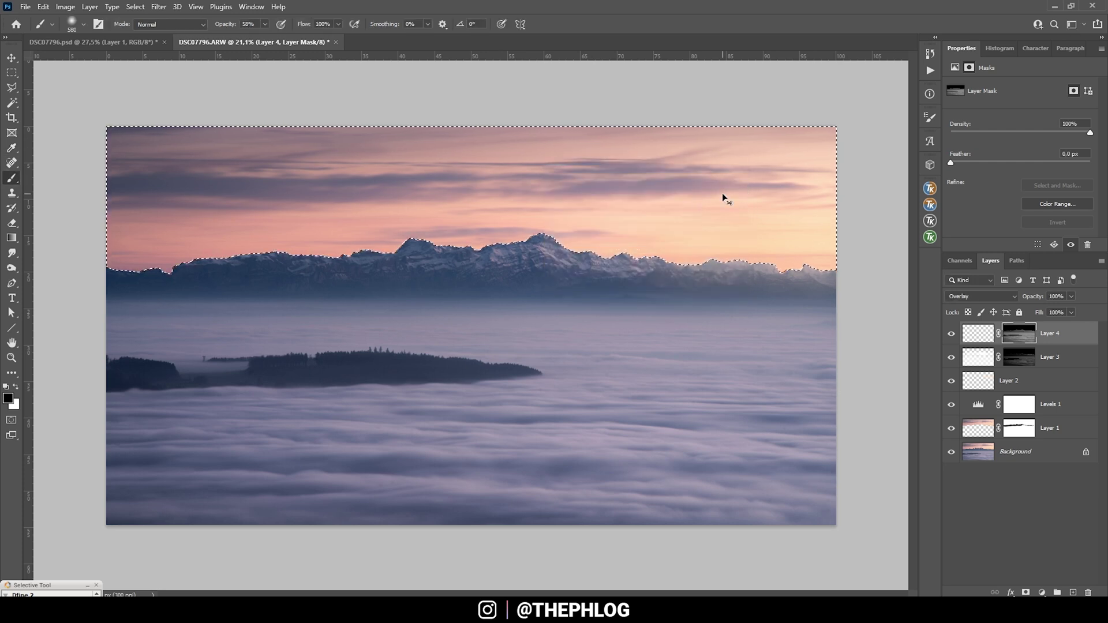
pyautogui.hotkey('ctrl', 'd')
pyautogui.click(969, 336)
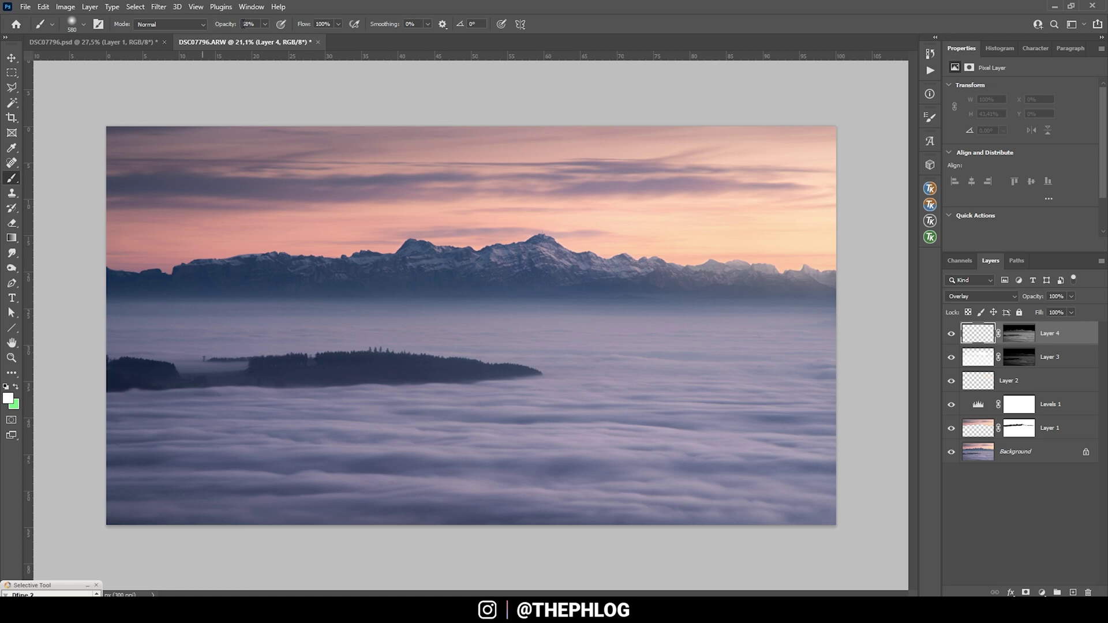
# Paint white at 21% opacity over the peak, the whole ridge and the fog.
pyautogui.moveTo(263, 27); pyautogui.dragTo(242, 43)
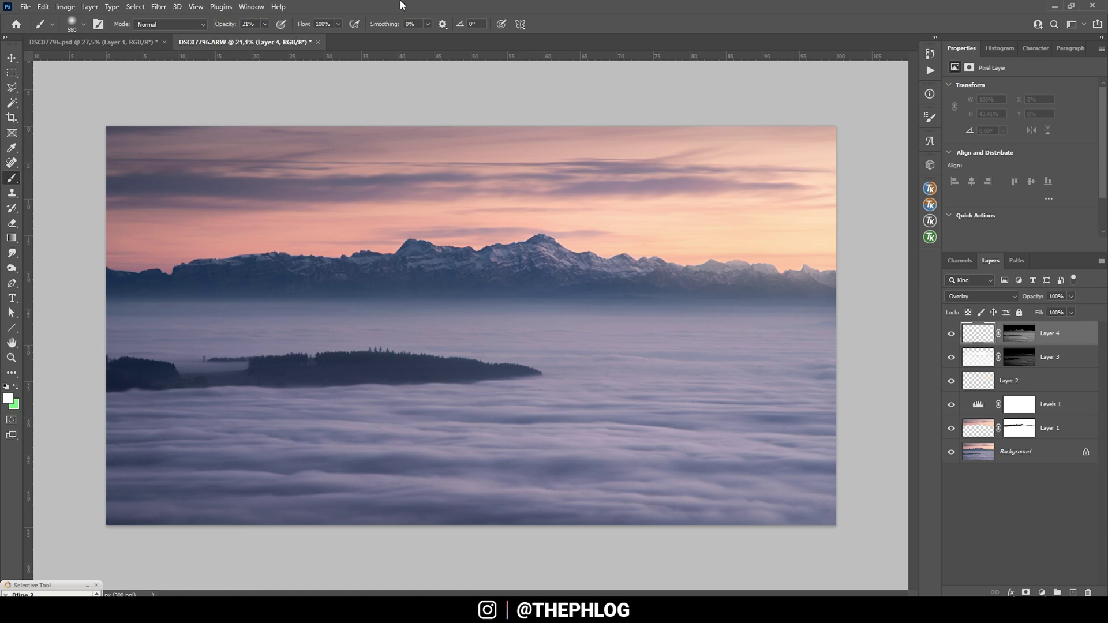
pyautogui.click(539, 255)
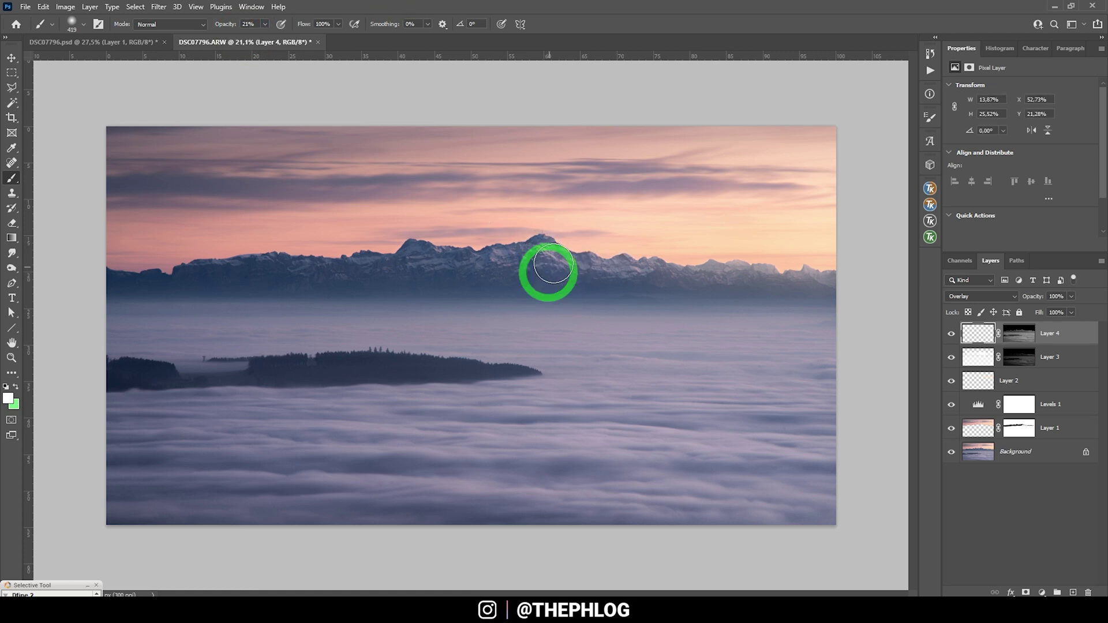
pyautogui.moveTo(563, 275)
pyautogui.mouseDown()
pyautogui.moveTo(586, 271)
pyautogui.moveTo(406, 257)
pyautogui.mouseUp()
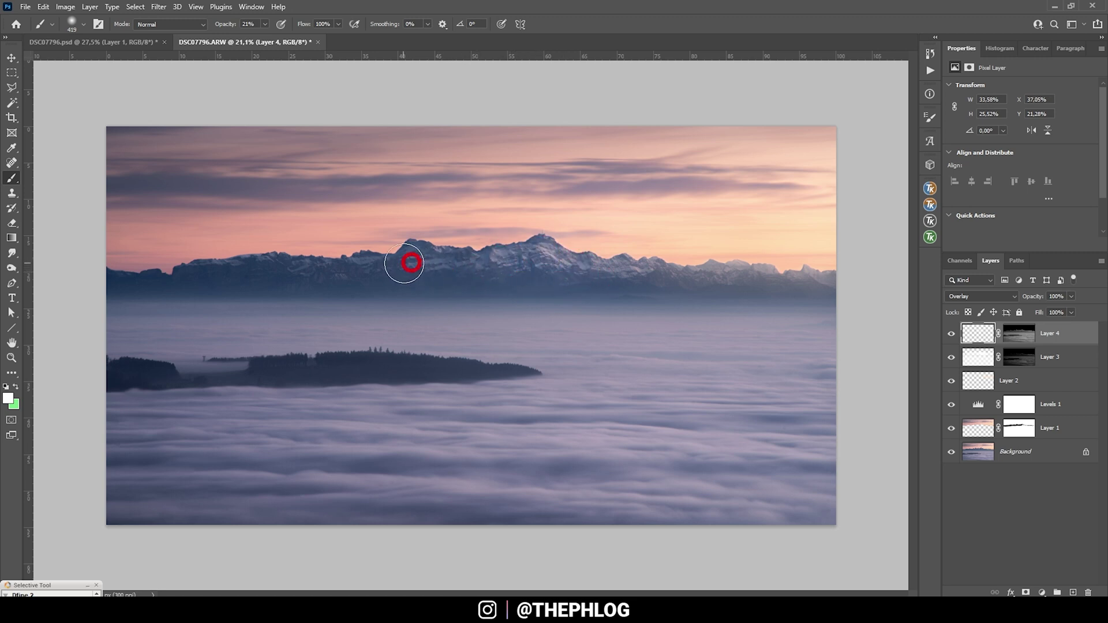
pyautogui.moveTo(579, 277); pyautogui.dragTo(631, 284)
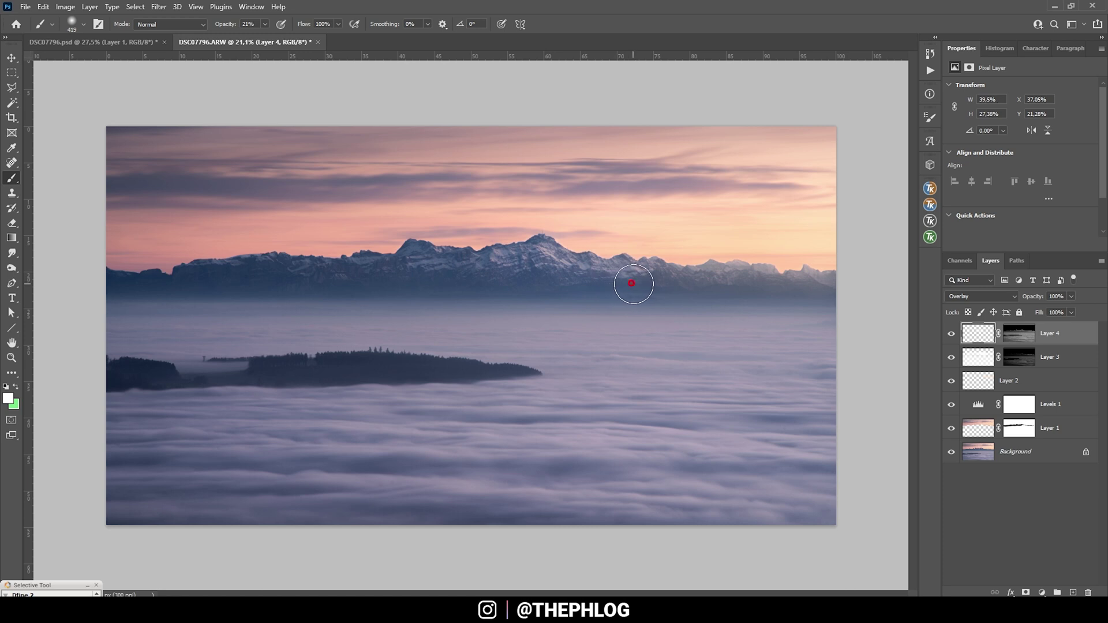
pyautogui.moveTo(579, 397)
pyautogui.mouseDown()
pyautogui.moveTo(485, 414)
pyautogui.moveTo(596, 401)
pyautogui.moveTo(641, 417)
pyautogui.moveTo(761, 412)
pyautogui.moveTo(855, 439)
pyautogui.moveTo(100, 454)
pyautogui.mouseUp()
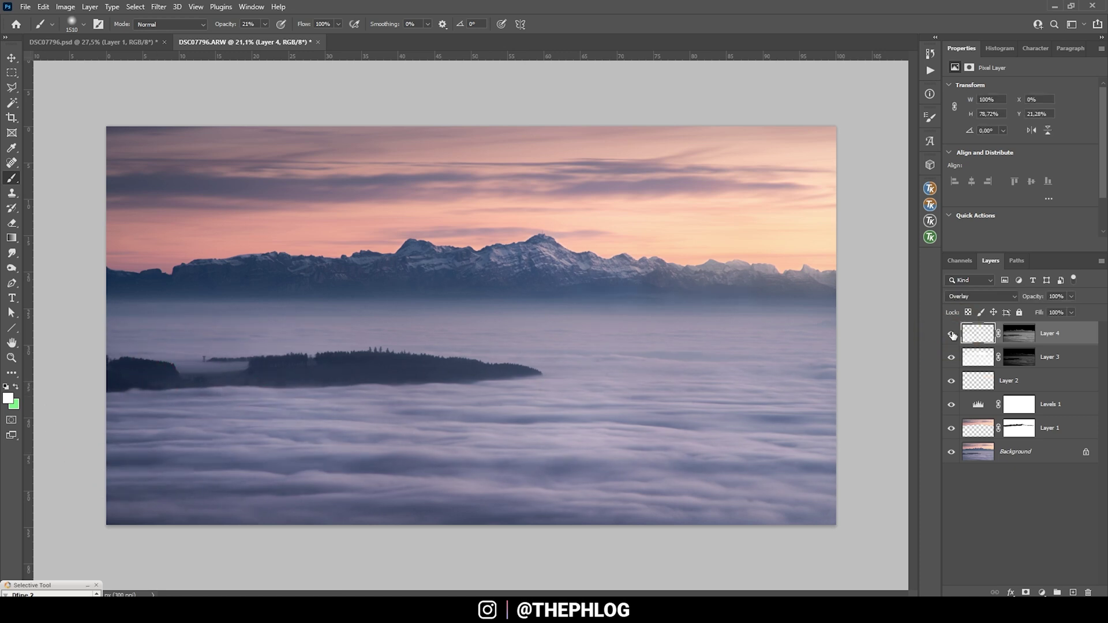
pyautogui.click(950, 333)
pyautogui.click(951, 333)
pyautogui.click(1019, 333)
pyautogui.scroll(5, 542, 242)
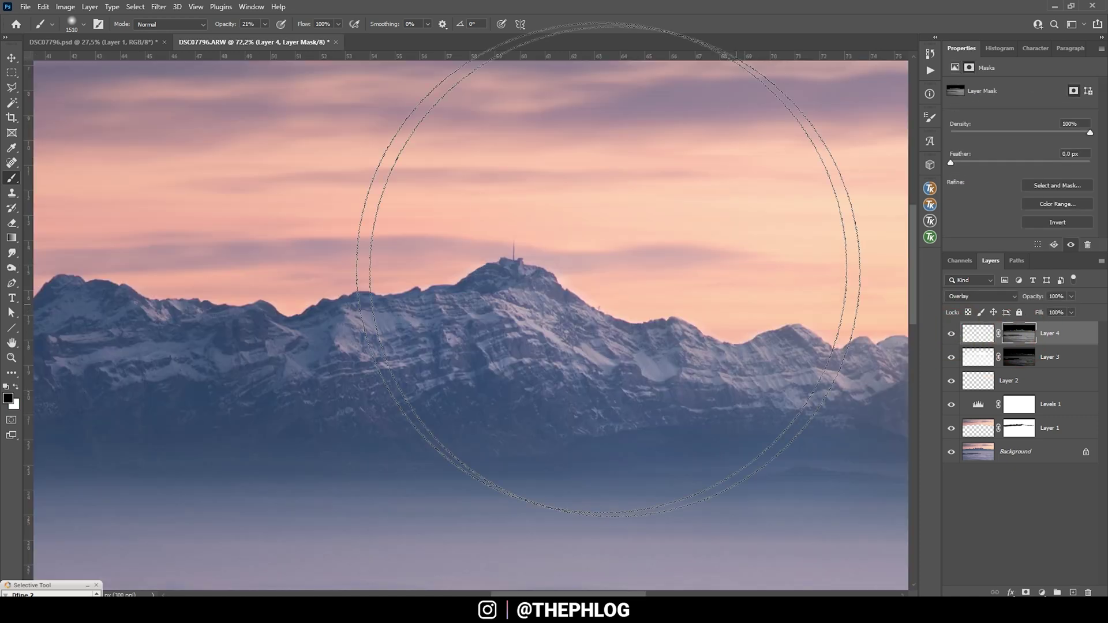
pyautogui.moveTo(516, 214)
pyautogui.mouseDown()
pyautogui.moveTo(213, 283)
pyautogui.moveTo(519, 289)
pyautogui.moveTo(384, 306)
pyautogui.mouseUp()
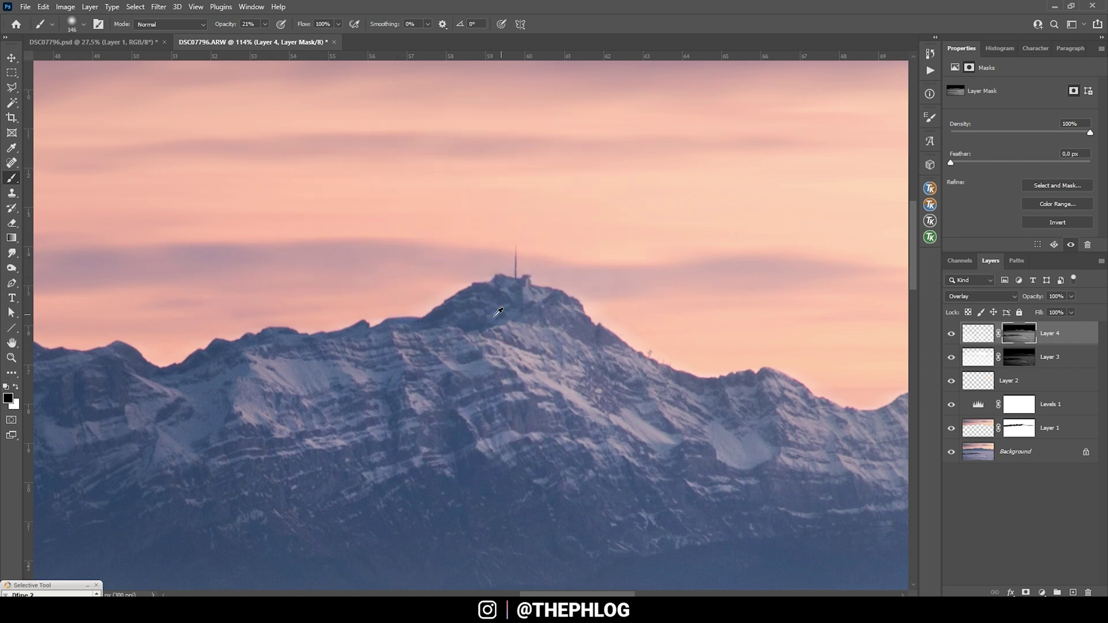
pyautogui.press('0')
pyautogui.scroll(2, 450, 291)
pyautogui.moveTo(470, 314); pyautogui.dragTo(394, 288)
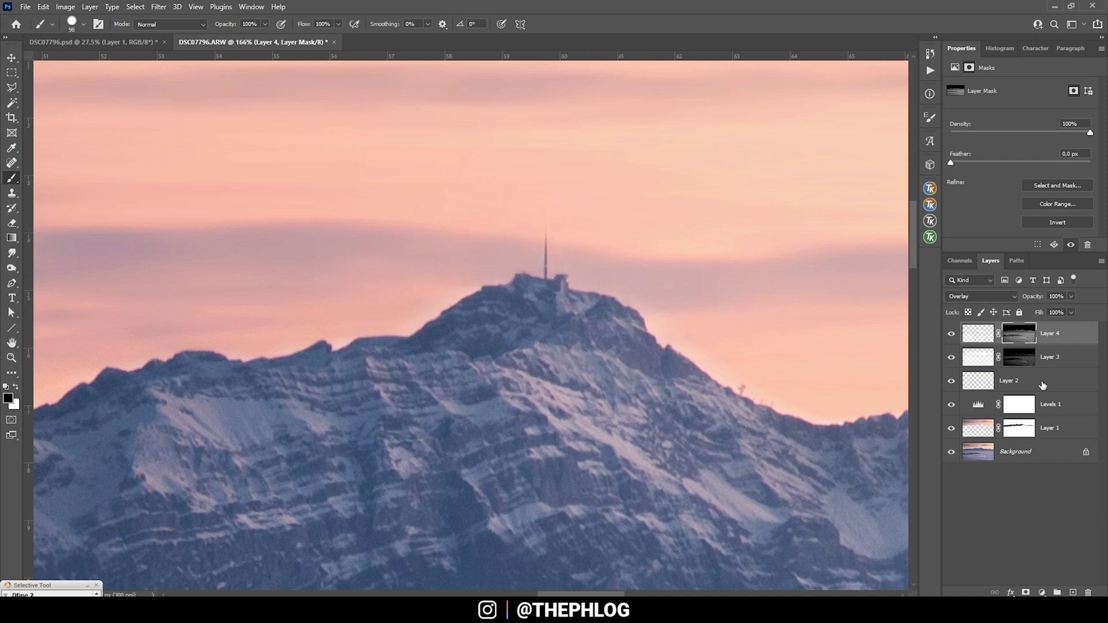
pyautogui.click(1019, 357)
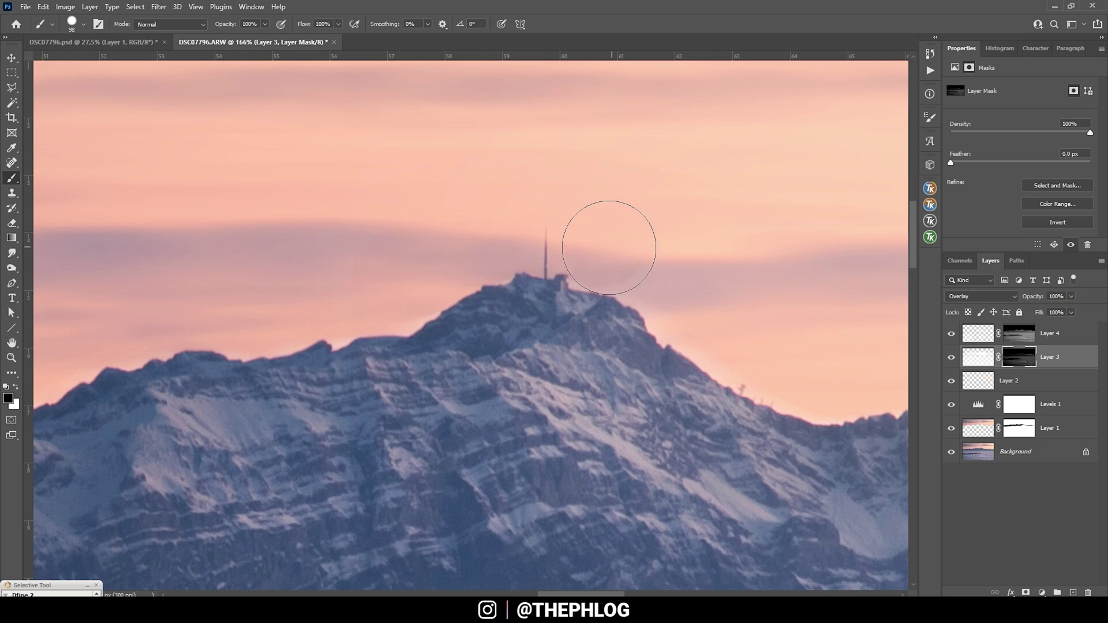
pyautogui.scroll(-10, 691, 359)
pyautogui.scroll(-2, 690, 359)
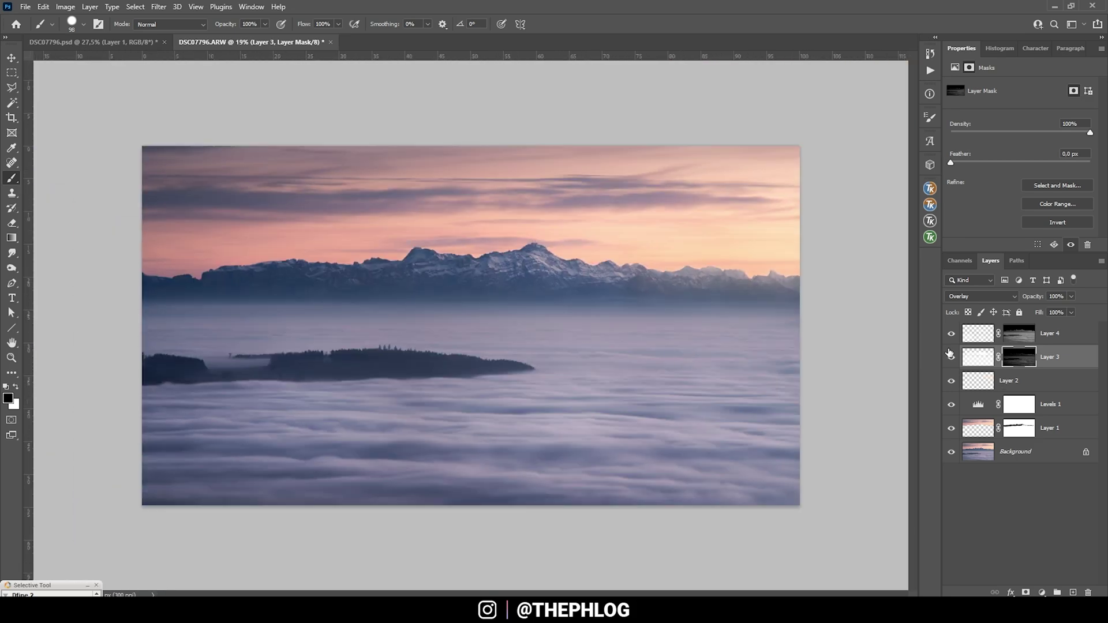
pyautogui.click(1054, 330)
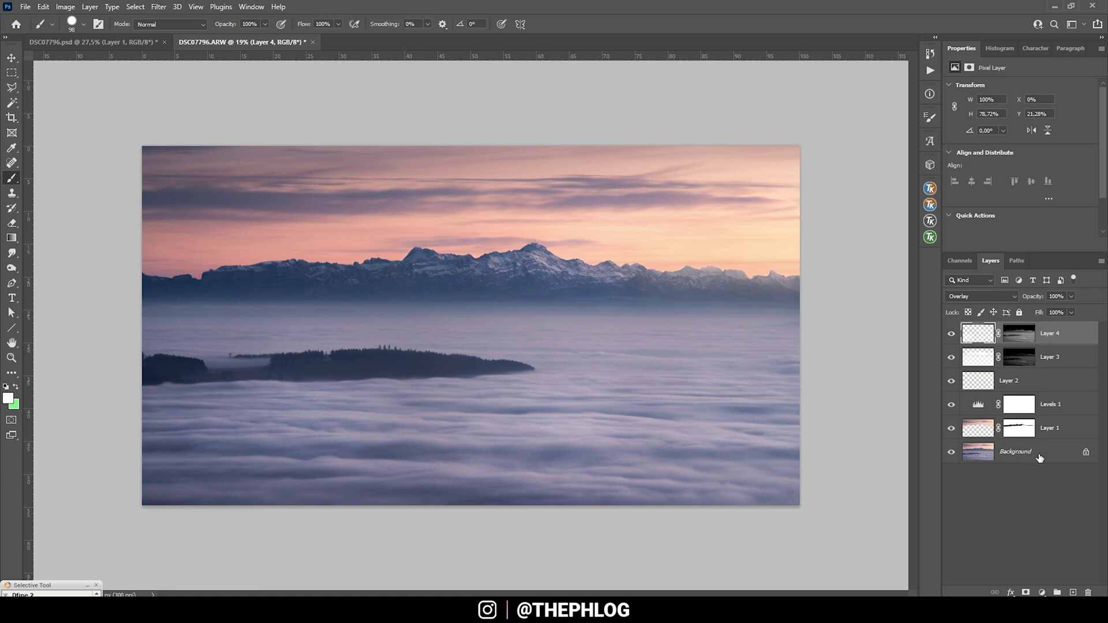
# Use the TK panel's Merge Visible to stamp all visible layers into Layer 5.
pyautogui.click(928, 188)
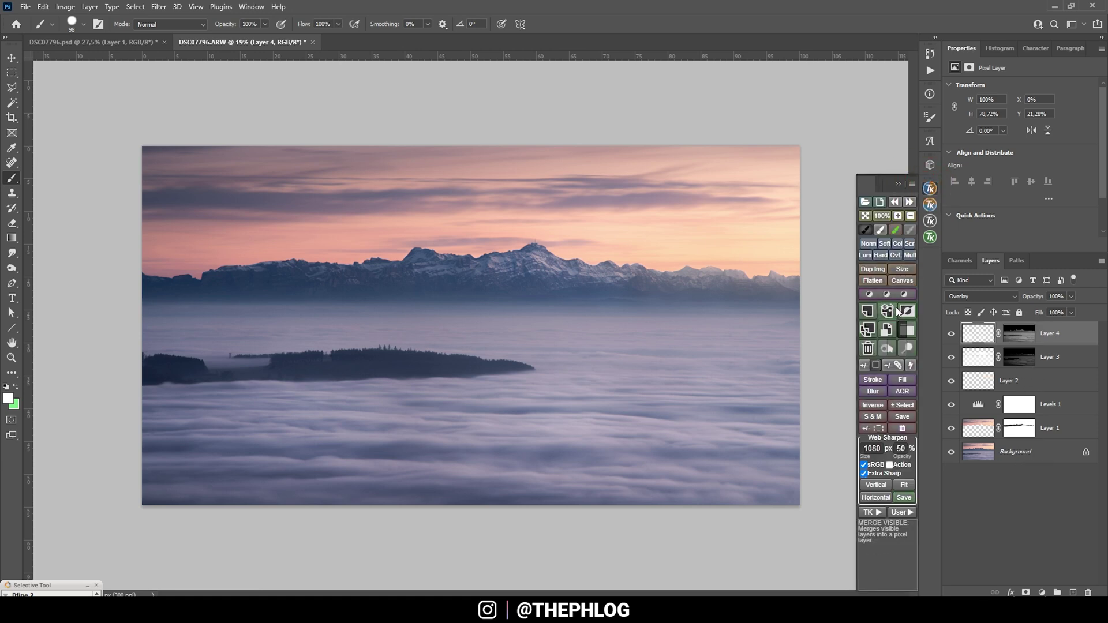
pyautogui.click(893, 312)
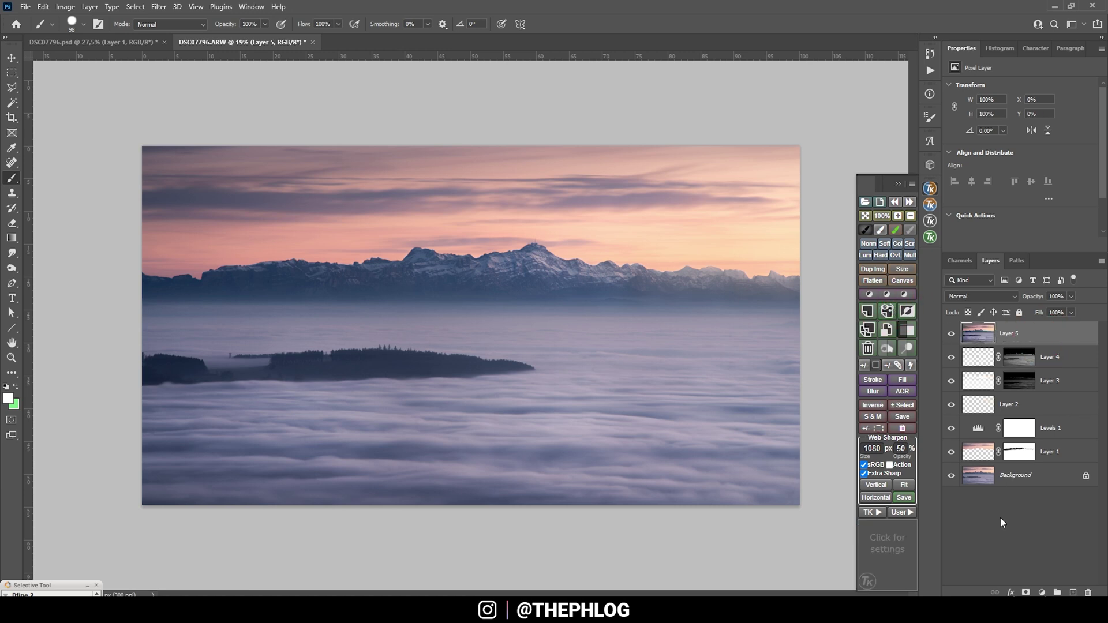
pyautogui.click(951, 334)
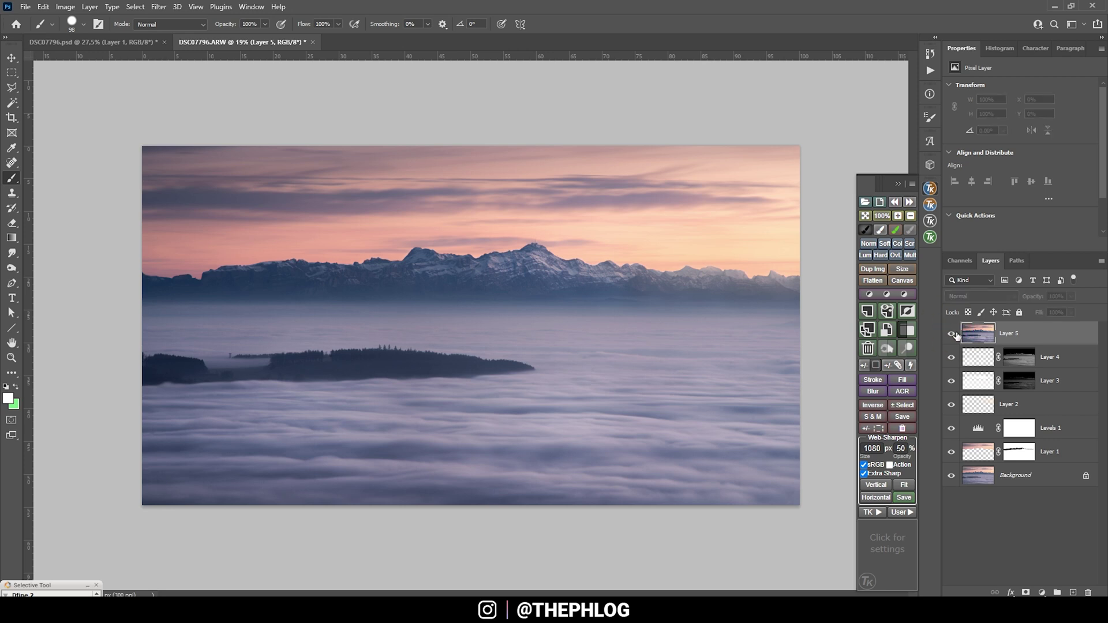
pyautogui.click(993, 334)
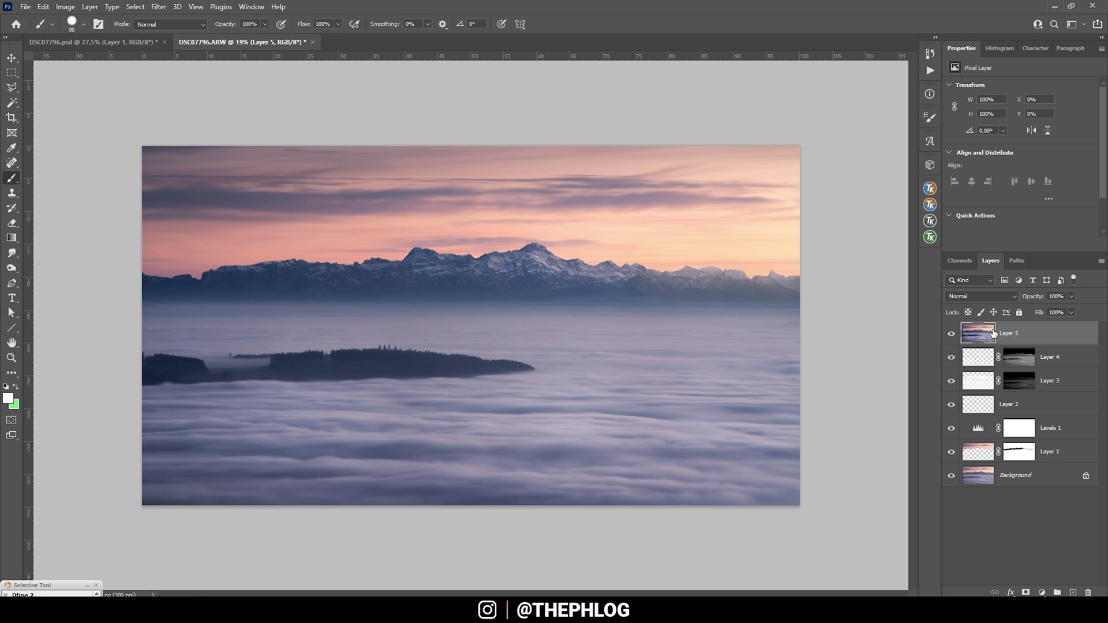
pyautogui.click(44, 8)
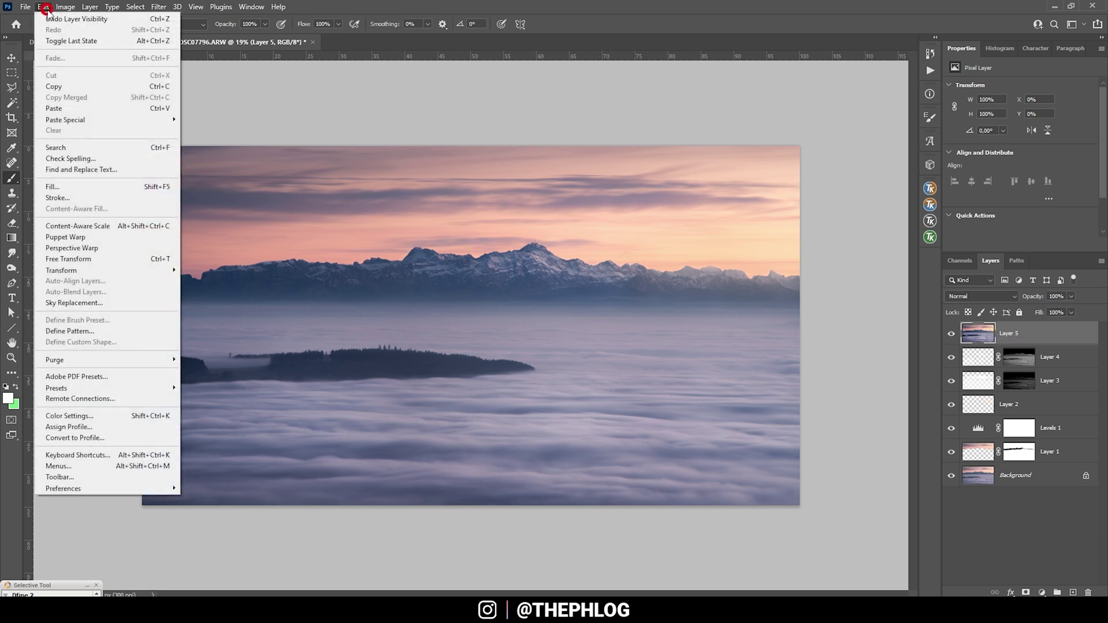
# Start Perspective Warp on Layer 5 and lay out stacked planes over sky, mountains and fog.
pyautogui.click(99, 249)
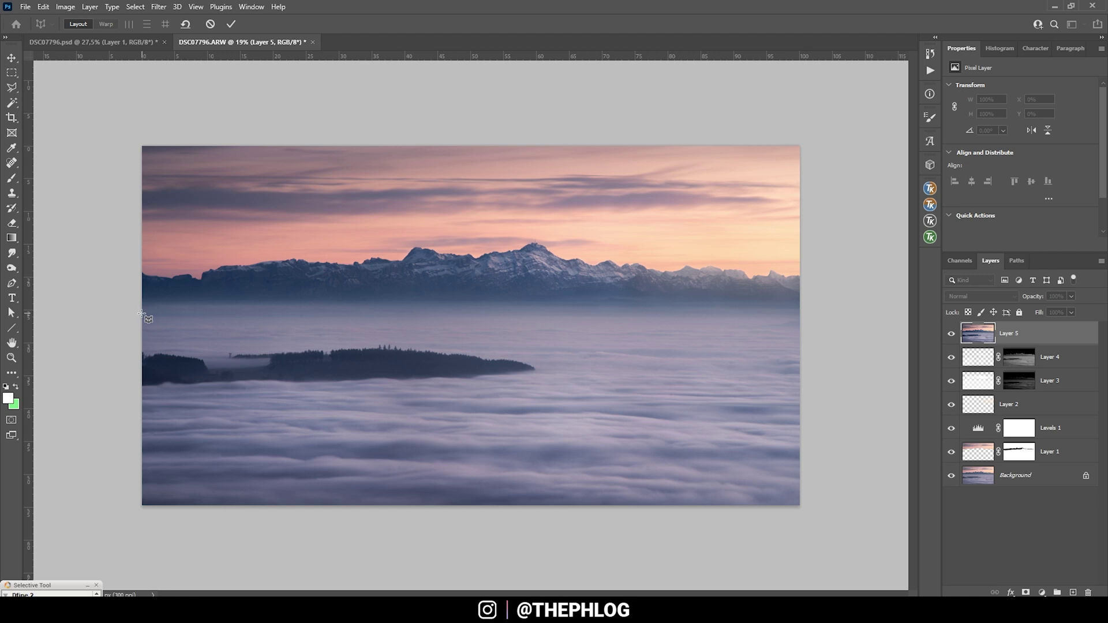
pyautogui.moveTo(142, 313); pyautogui.dragTo(808, 238)
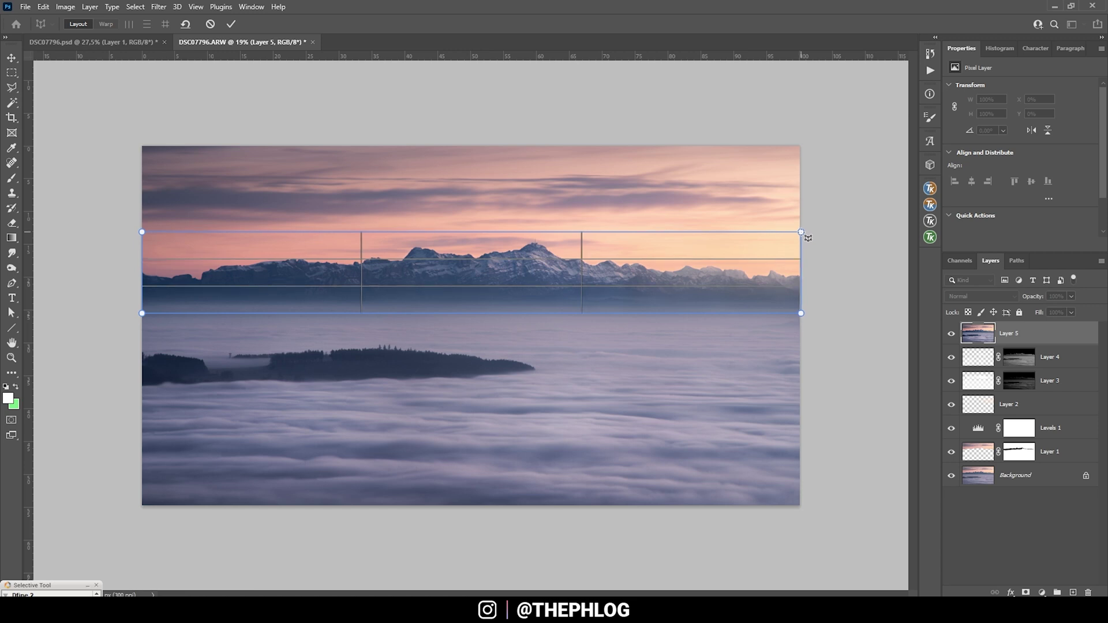
pyautogui.moveTo(801, 233); pyautogui.dragTo(801, 233)
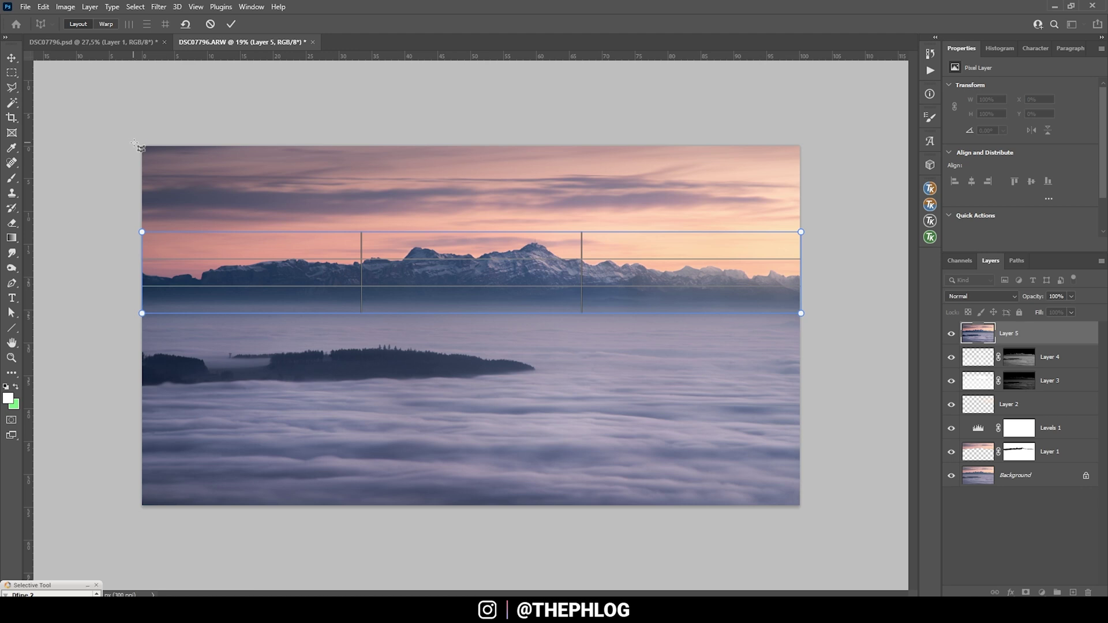
pyautogui.moveTo(135, 145); pyautogui.dragTo(800, 231)
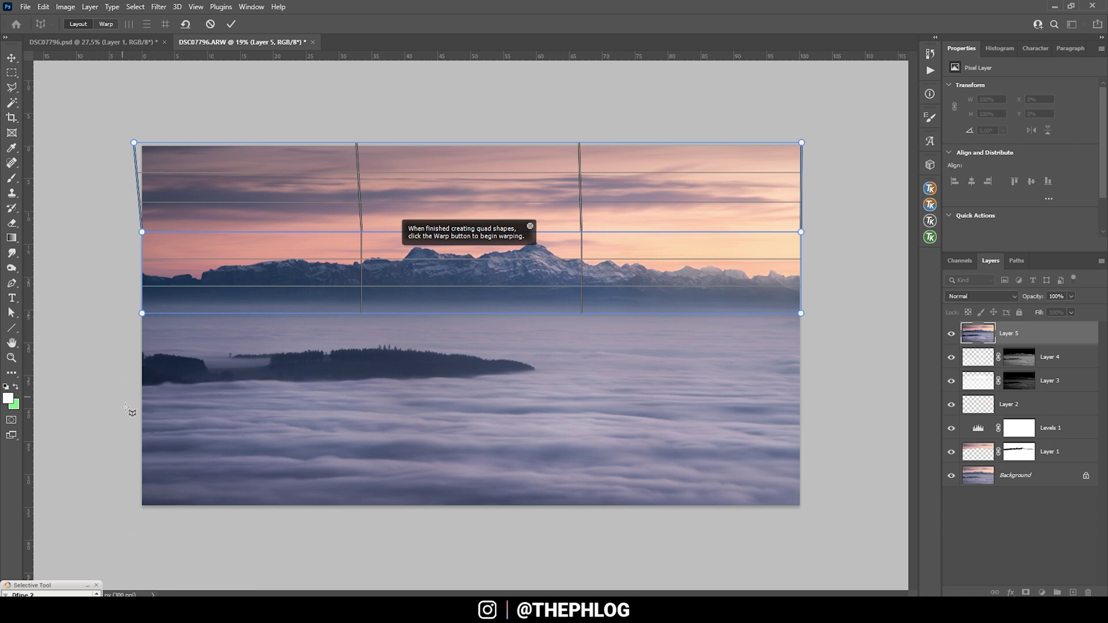
pyautogui.moveTo(125, 402)
pyautogui.mouseDown()
pyautogui.moveTo(601, 317)
pyautogui.moveTo(801, 314)
pyautogui.mouseUp()
pyautogui.moveTo(118, 510)
pyautogui.mouseDown()
pyautogui.moveTo(218, 445)
pyautogui.moveTo(816, 420)
pyautogui.moveTo(806, 402)
pyautogui.mouseUp()
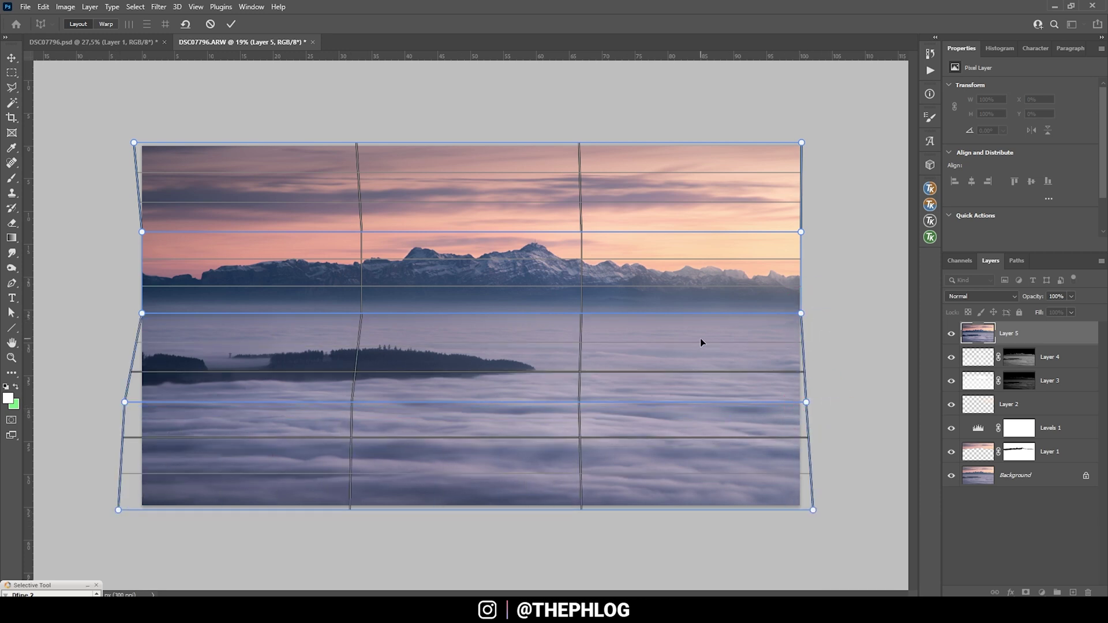
# Warp the mountain plane taller by raising its top line and lowering its base, then commit.
pyautogui.click(106, 24)
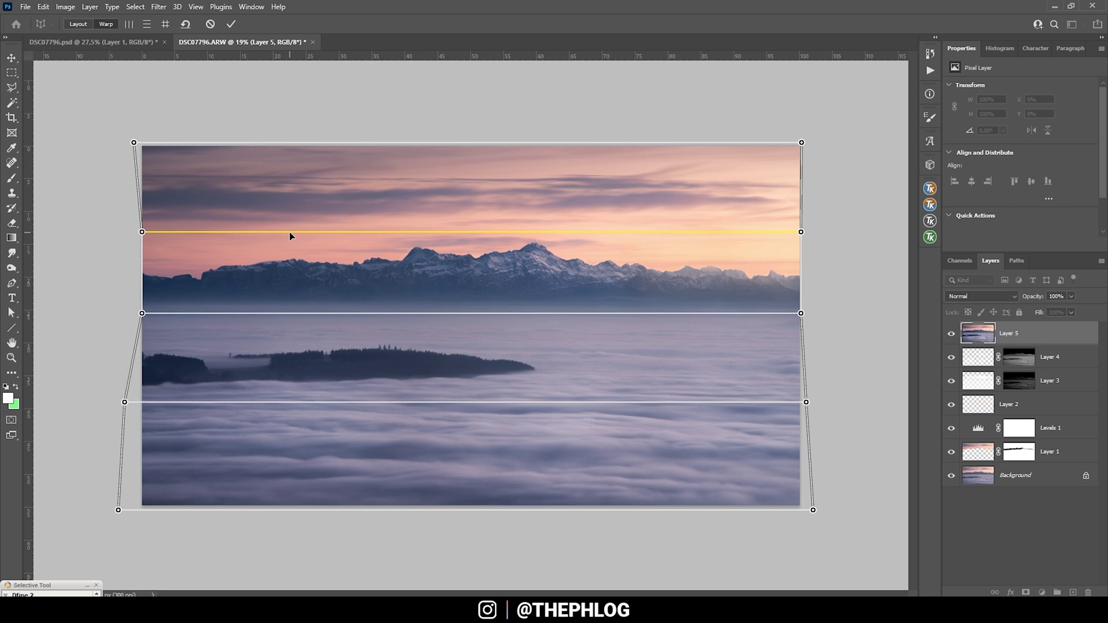
pyautogui.keyDown('shift'); pyautogui.click(289, 232); pyautogui.keyUp('shift')
pyautogui.moveTo(142, 233); pyautogui.dragTo(143, 212)
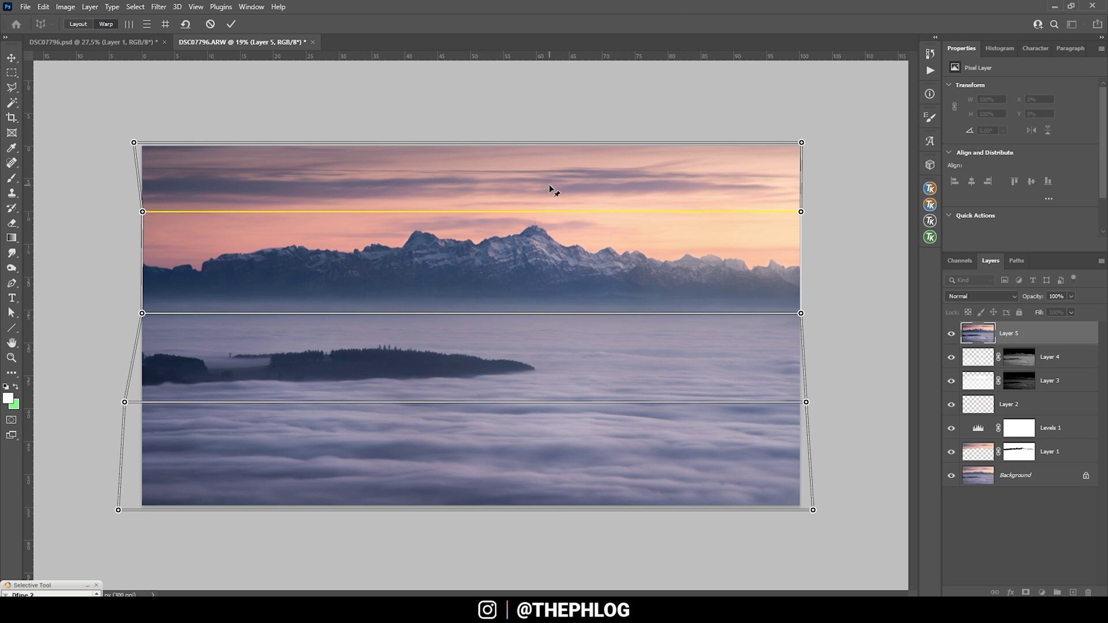
pyautogui.keyDown('shift'); pyautogui.click(389, 312); pyautogui.keyUp('shift')
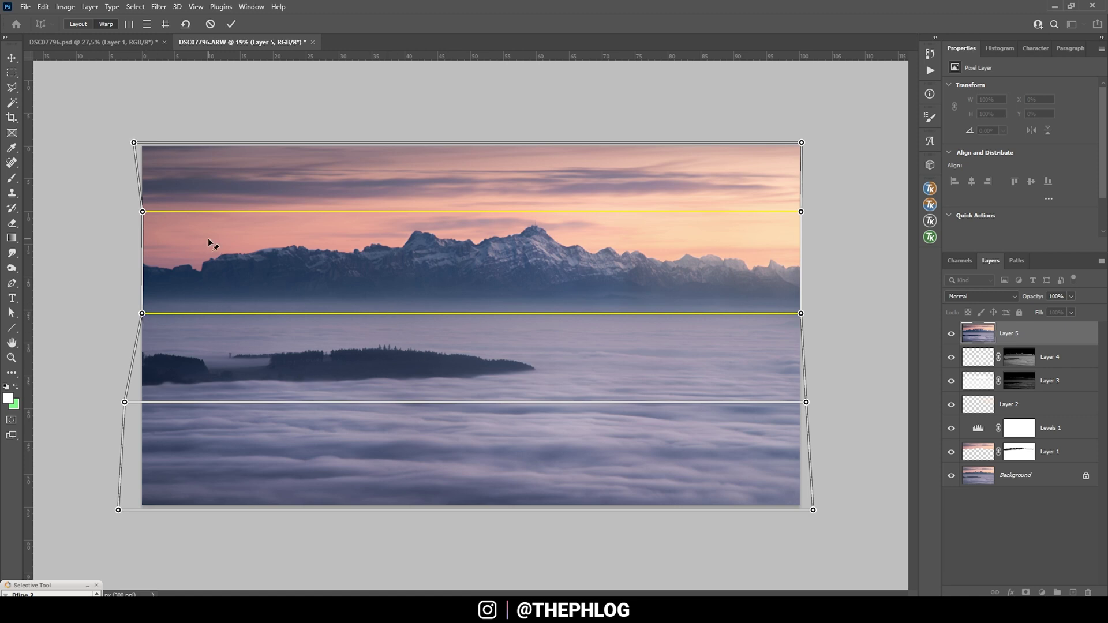
pyautogui.moveTo(141, 313); pyautogui.dragTo(140, 317)
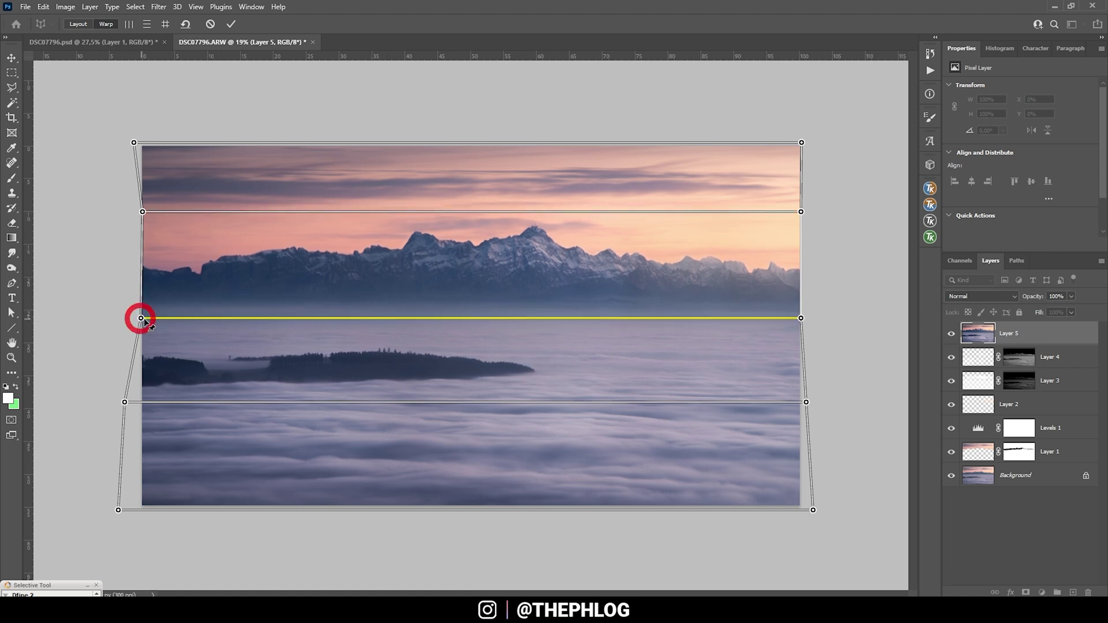
pyautogui.click(231, 25)
pyautogui.click(951, 333)
pyautogui.click(950, 333)
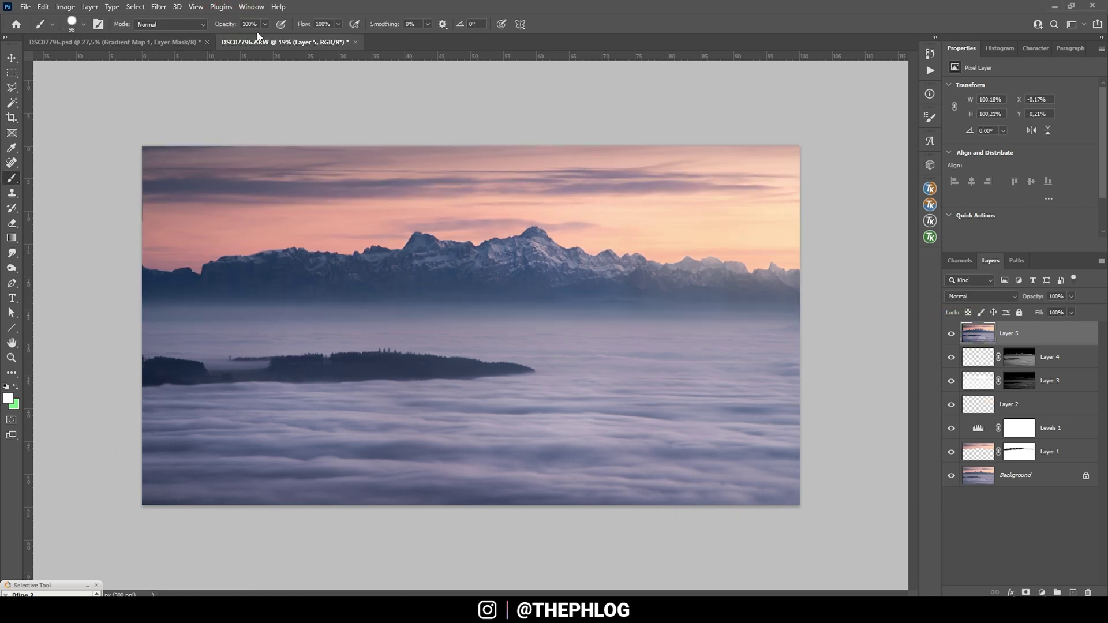
# Add a Gradient Map adjustment layer blended in Soft Light at 21% opacity.
pyautogui.click(1048, 593)
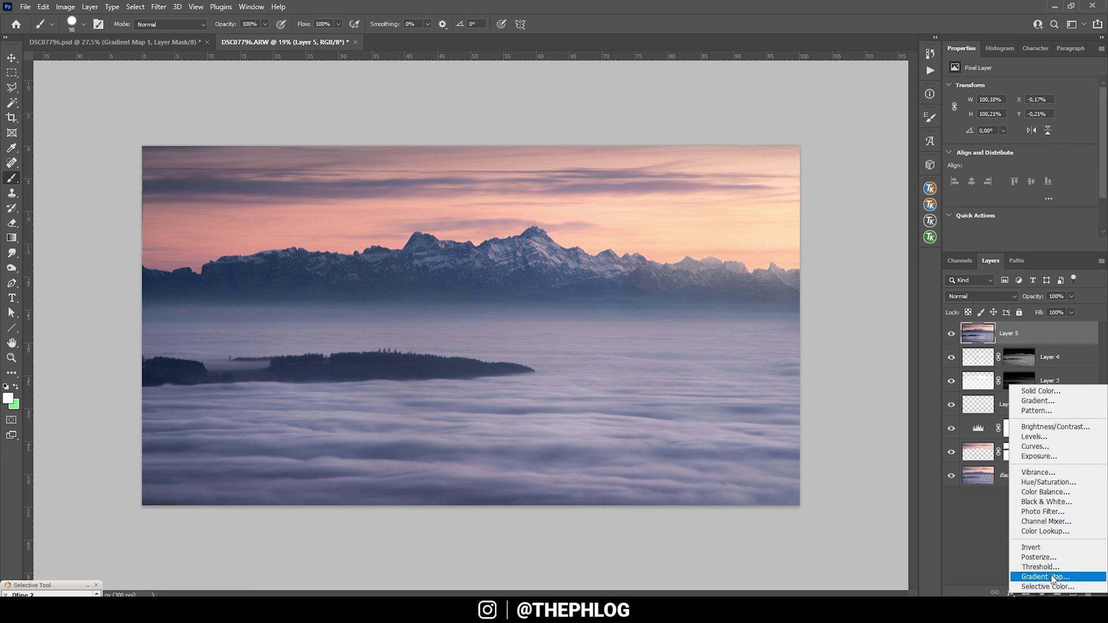
pyautogui.click(1051, 577)
pyautogui.click(981, 296)
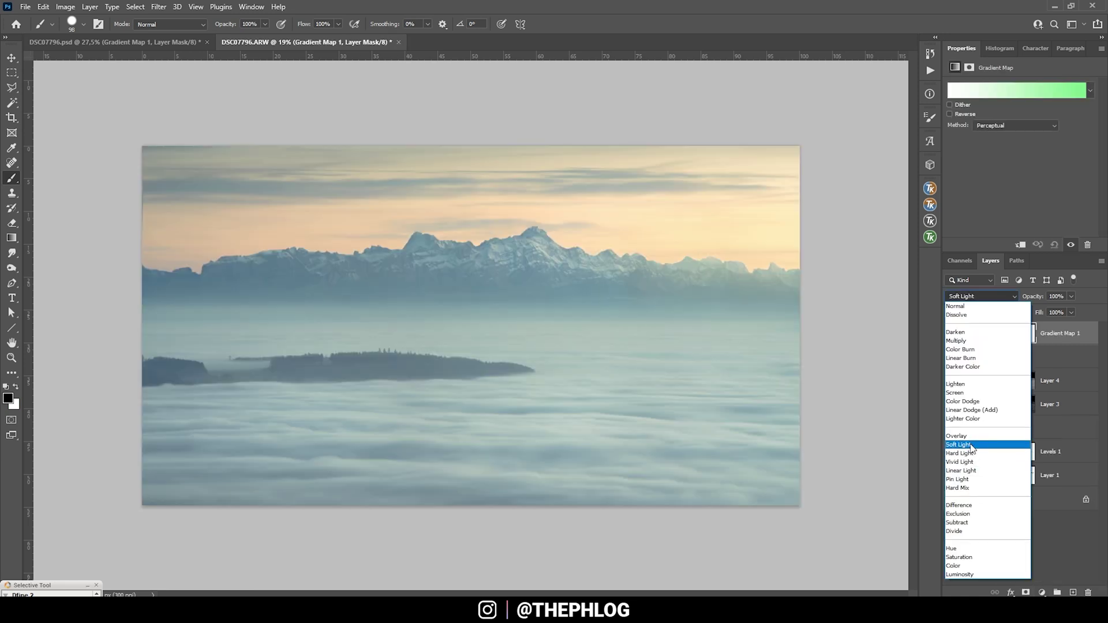
pyautogui.click(971, 446)
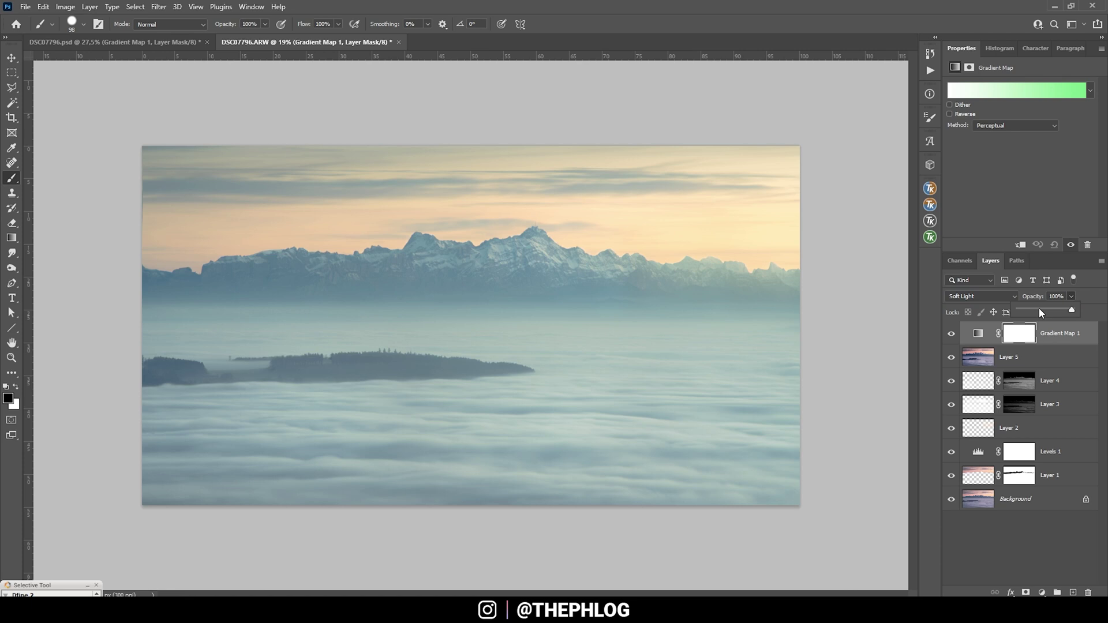
pyautogui.click(1032, 311)
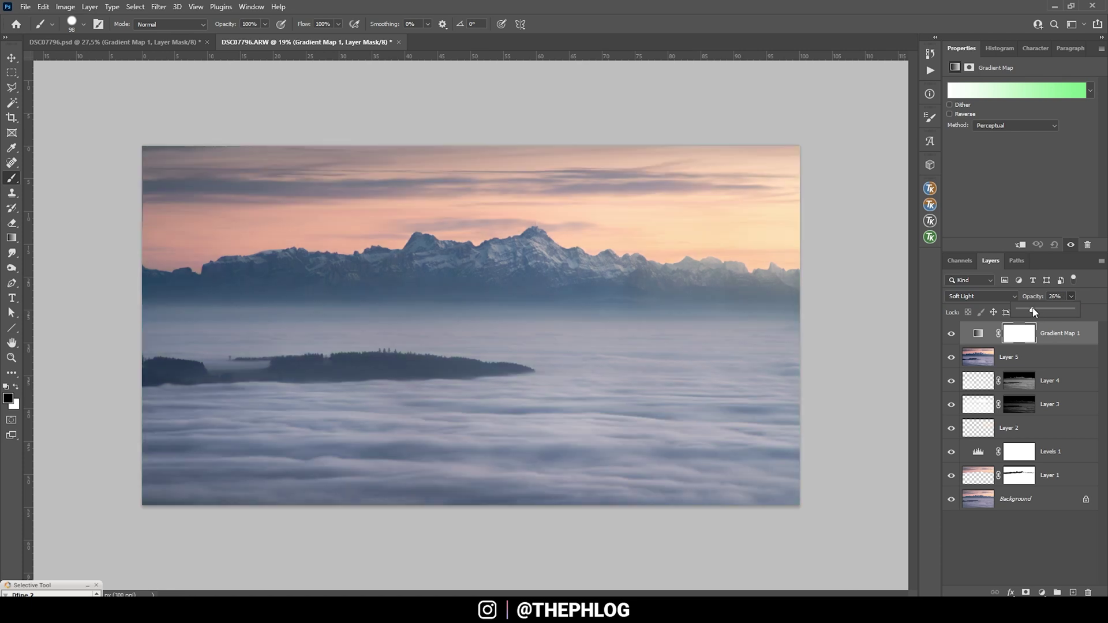
pyautogui.moveTo(1032, 312); pyautogui.dragTo(1030, 311)
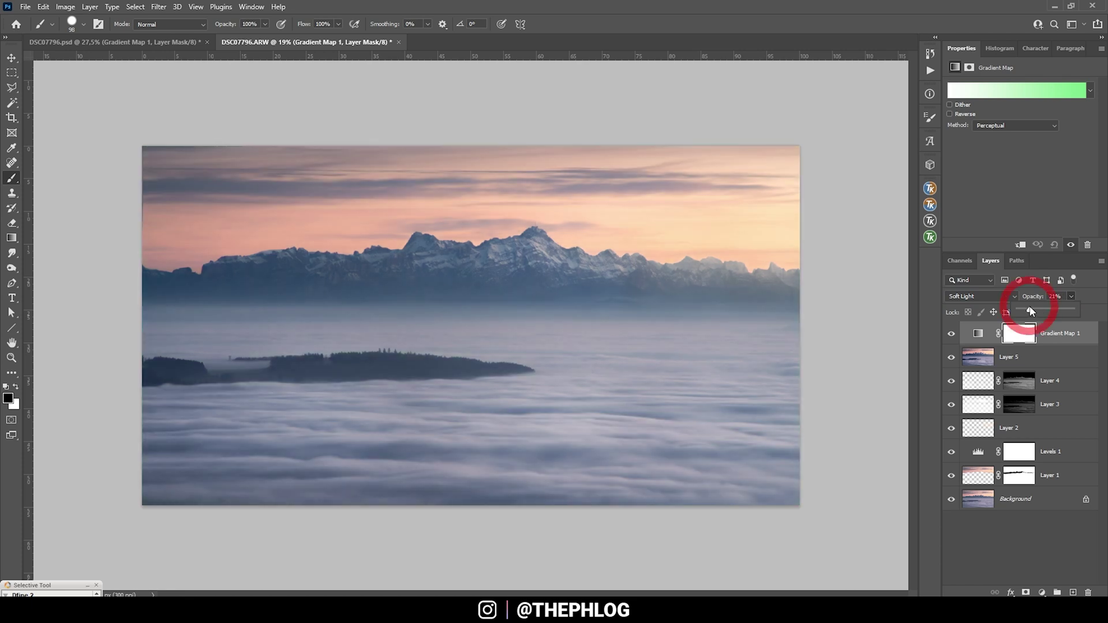
pyautogui.click(978, 333)
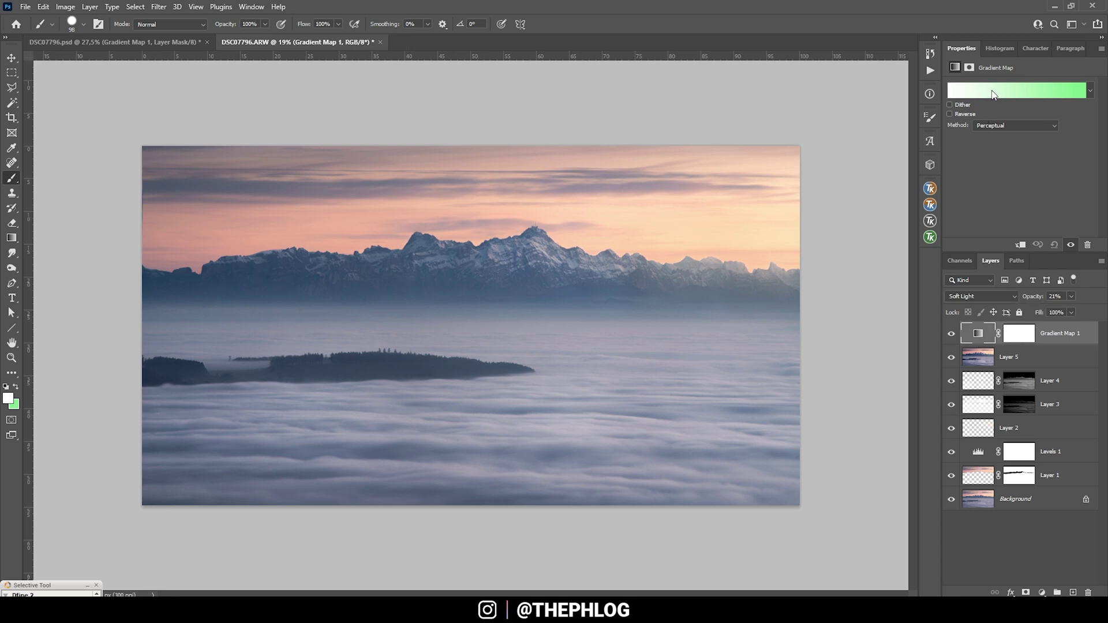
pyautogui.click(993, 92)
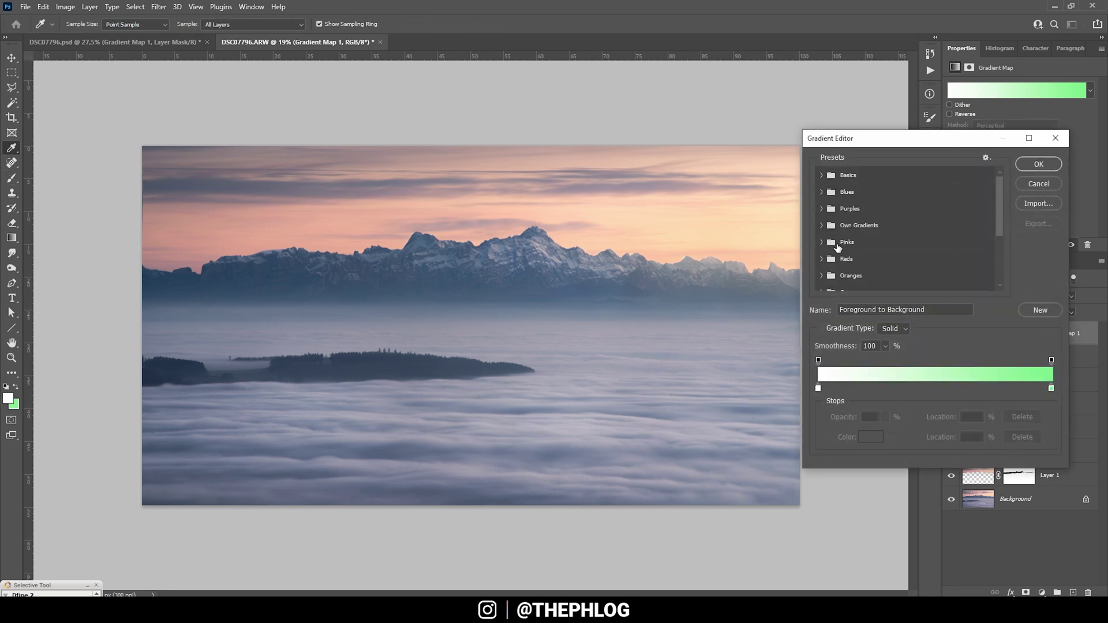
# Change the gradient's left stop from white to mid grey.
pyautogui.click(818, 389)
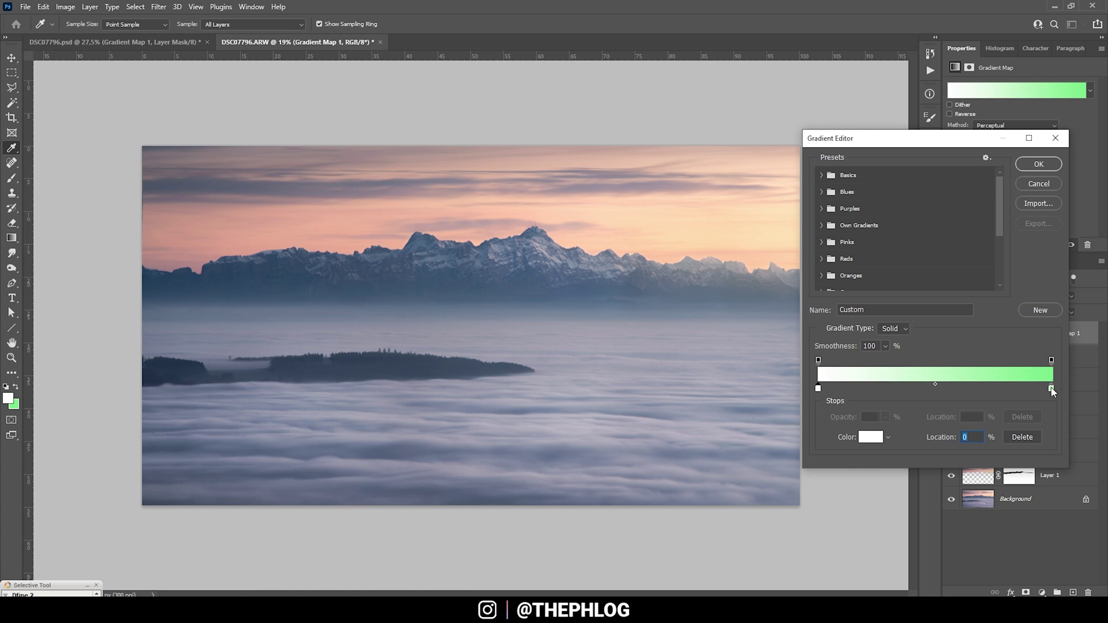
pyautogui.doubleClick(817, 389)
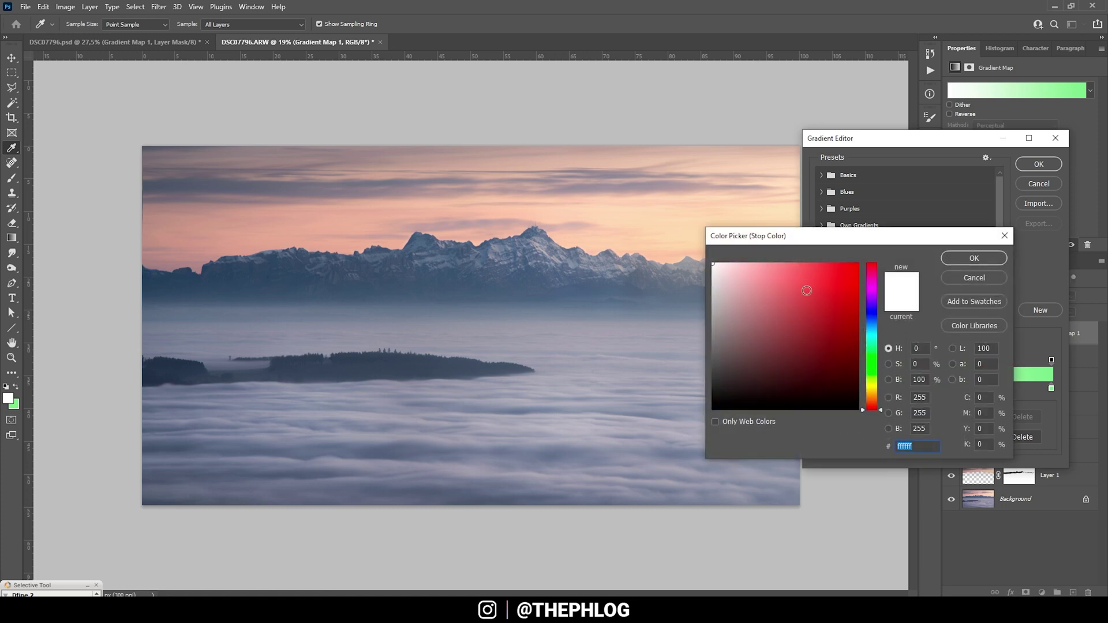
pyautogui.moveTo(767, 335)
pyautogui.mouseDown()
pyautogui.moveTo(713, 357)
pyautogui.moveTo(746, 352)
pyautogui.moveTo(682, 336)
pyautogui.mouseUp()
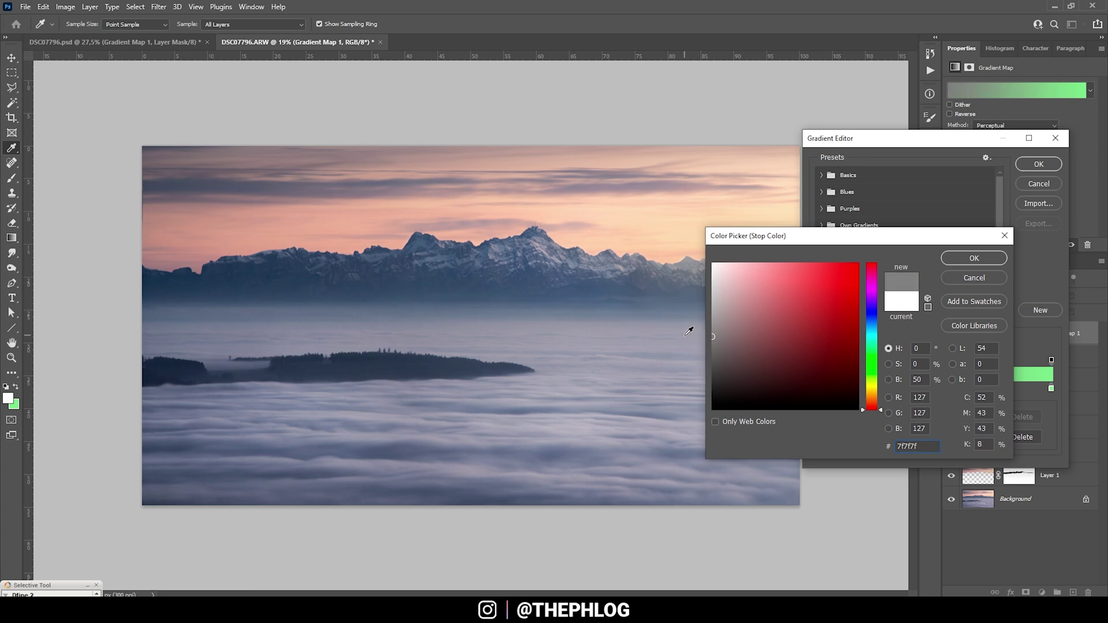
pyautogui.click(974, 258)
# Set the right stop to light orange ffac63 and accept the grey-to-orange gradient.
pyautogui.doubleClick(1051, 388)
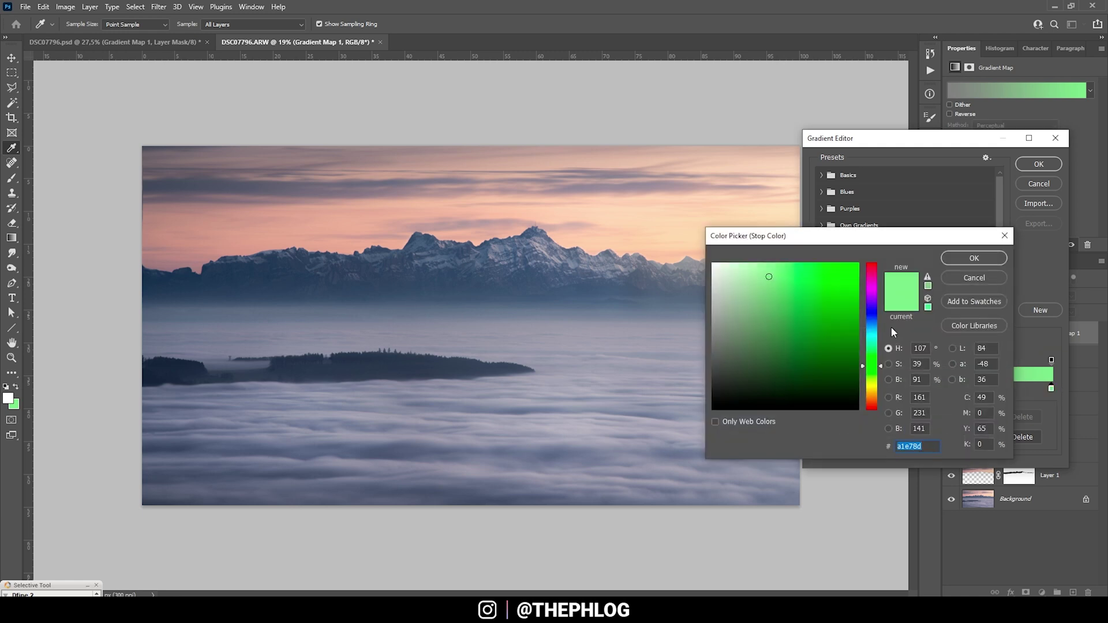
pyautogui.moveTo(872, 386); pyautogui.dragTo(871, 394)
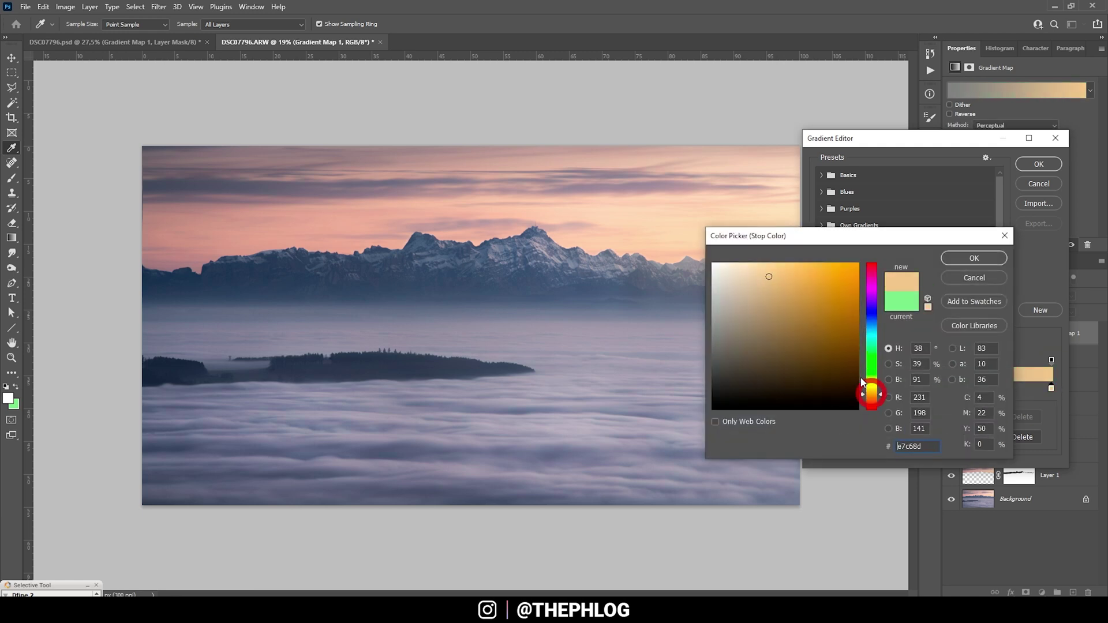
pyautogui.moveTo(807, 289); pyautogui.dragTo(810, 246)
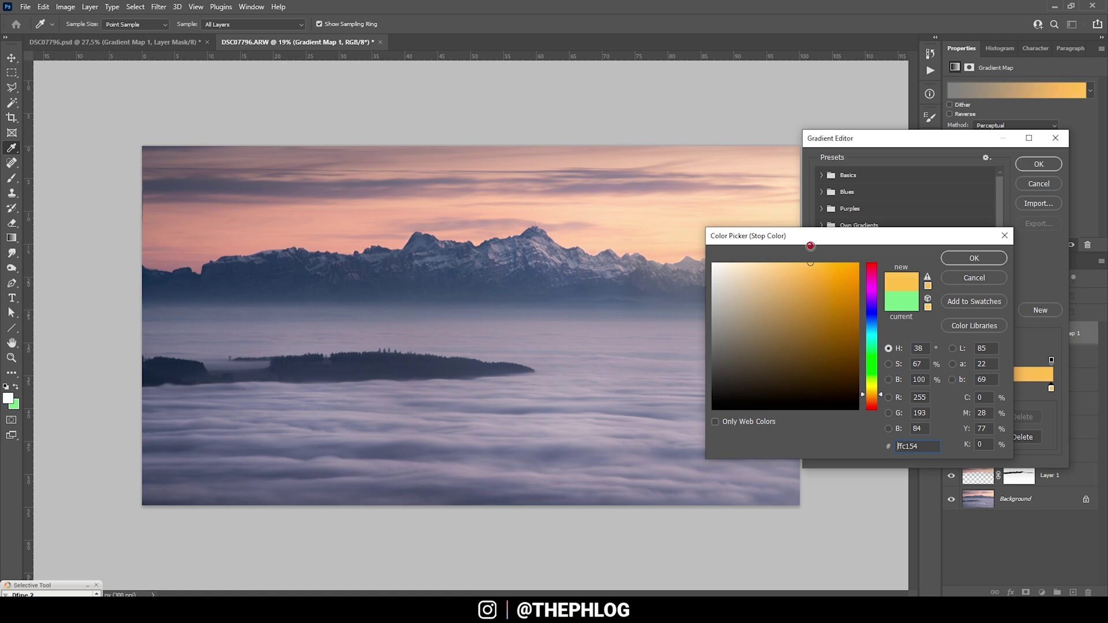
pyautogui.moveTo(871, 394); pyautogui.dragTo(873, 402)
pyautogui.click(801, 263)
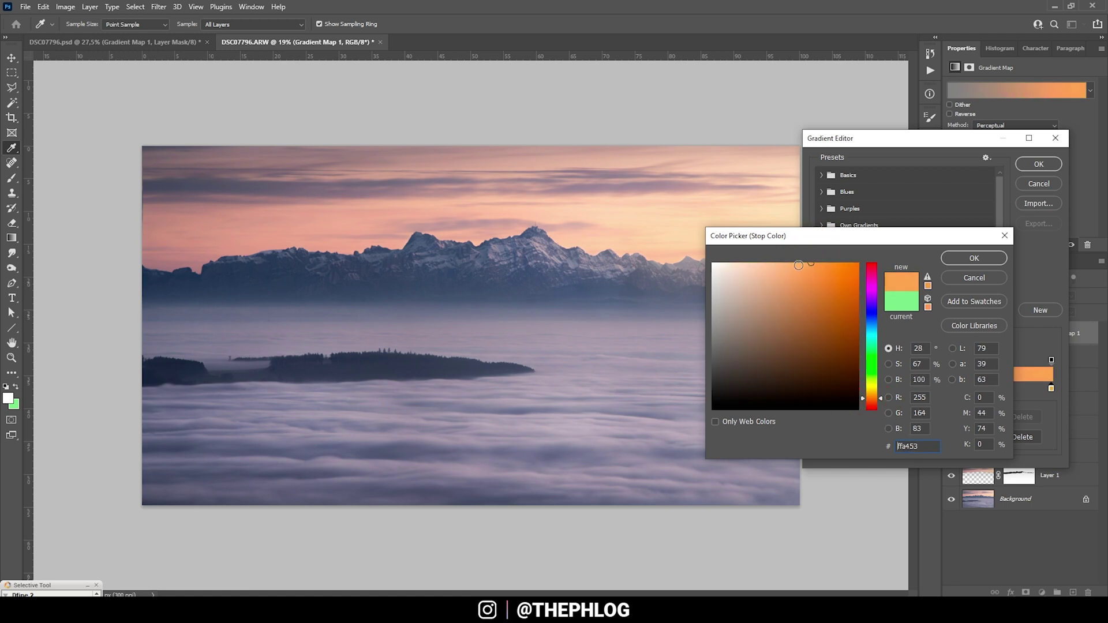
pyautogui.click(974, 259)
pyautogui.click(1038, 164)
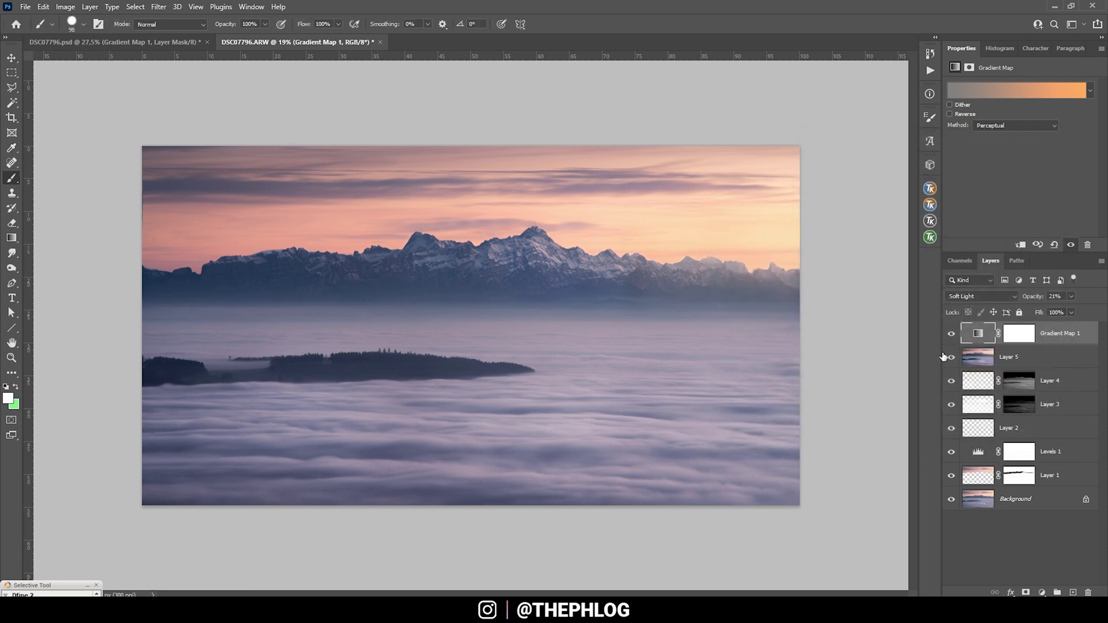
# Toggle Gradient Map 1's visibility repeatedly to compare, leaving it on.
pyautogui.click(950, 334)
pyautogui.click(951, 334)
pyautogui.click(950, 334)
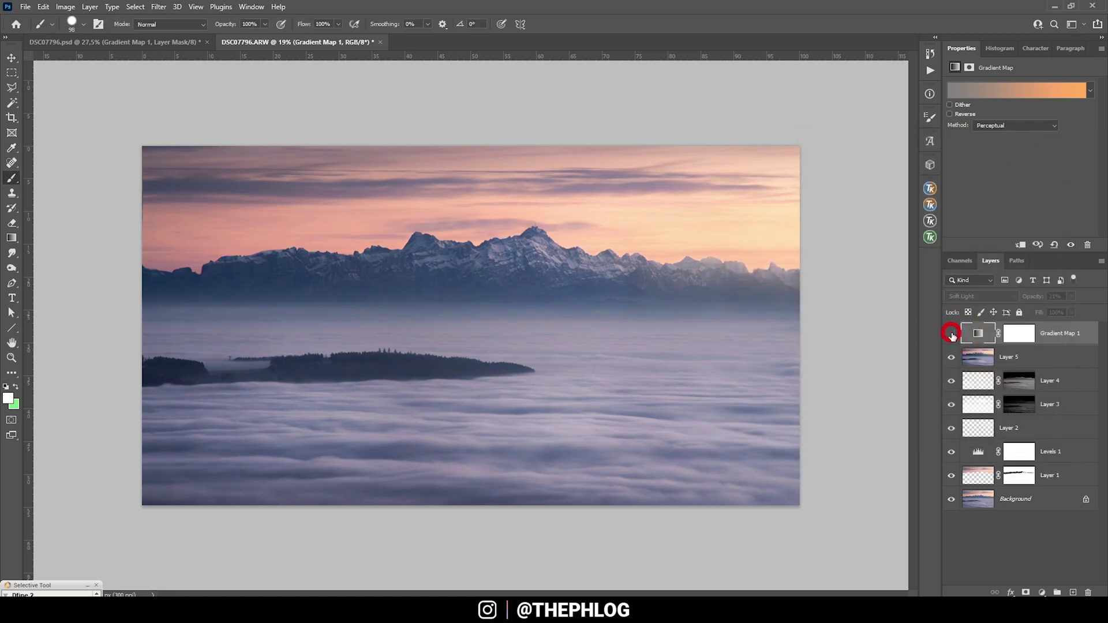
pyautogui.click(951, 333)
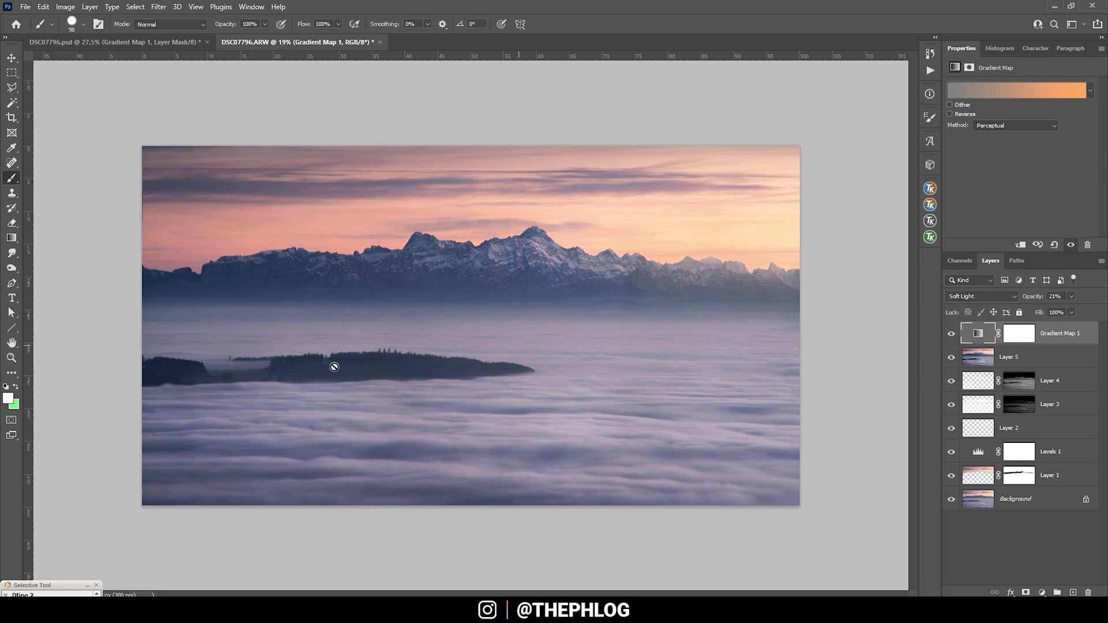
pyautogui.click(952, 334)
pyautogui.click(952, 334)
pyautogui.click(951, 334)
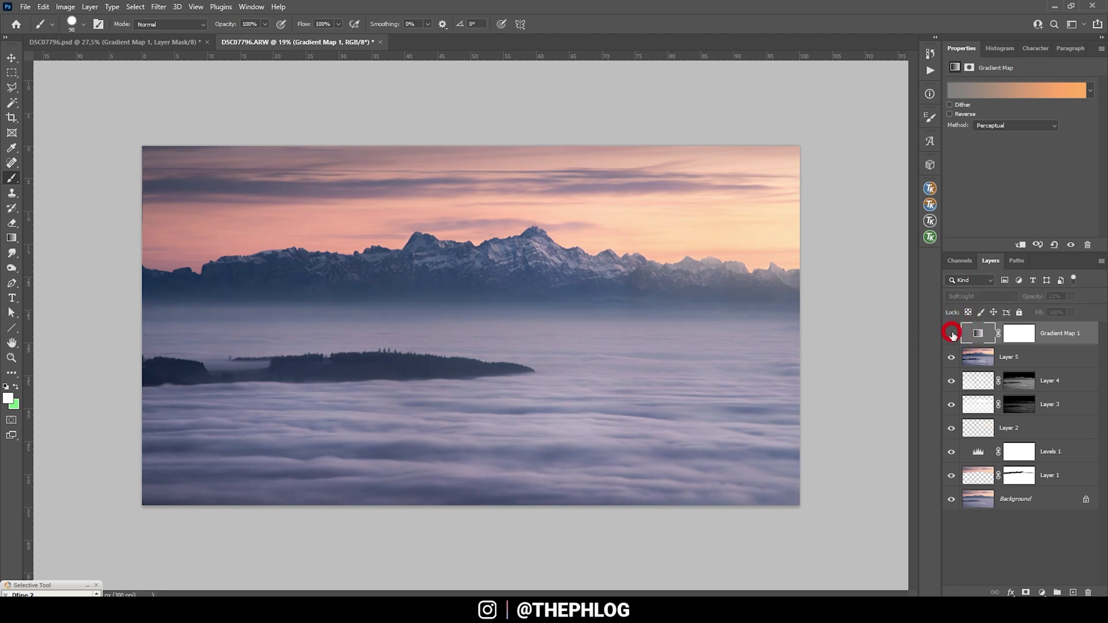
pyautogui.click(952, 334)
# Merge all visible layers into a new Layer 6 via the TK panel.
pyautogui.click(930, 188)
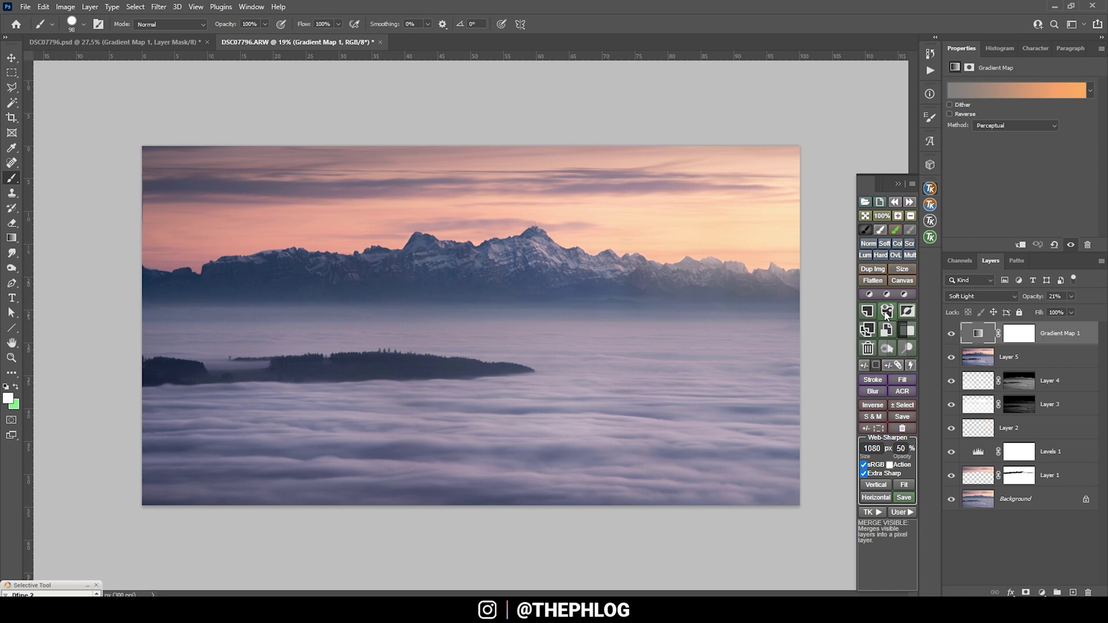
pyautogui.click(887, 312)
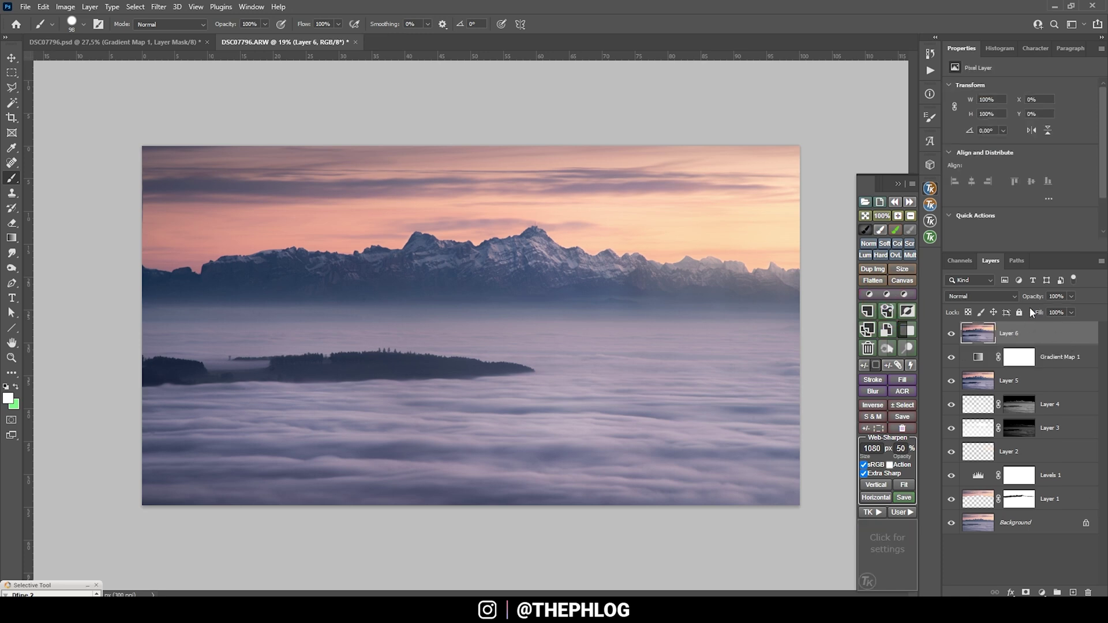
pyautogui.click(897, 185)
# Launch Color Efex Pro 4 on Layer 6 and apply Polarisation at 52% strength.
pyautogui.click(159, 6)
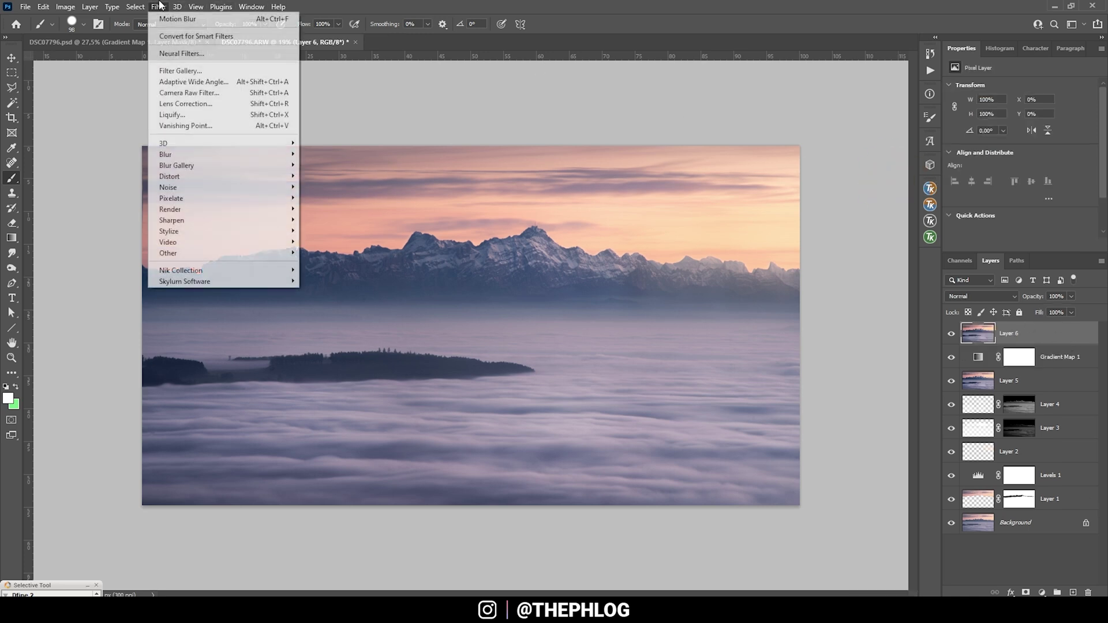
pyautogui.moveTo(245, 270)
pyautogui.click(346, 282)
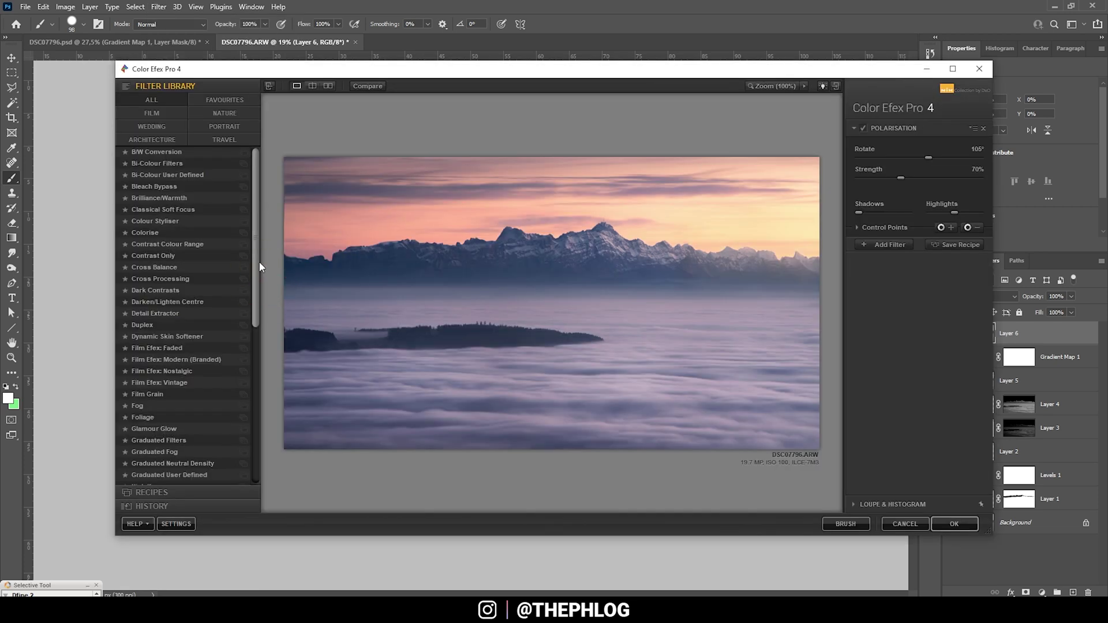
pyautogui.moveTo(256, 267); pyautogui.dragTo(247, 452)
pyautogui.moveTo(900, 178); pyautogui.dragTo(938, 182)
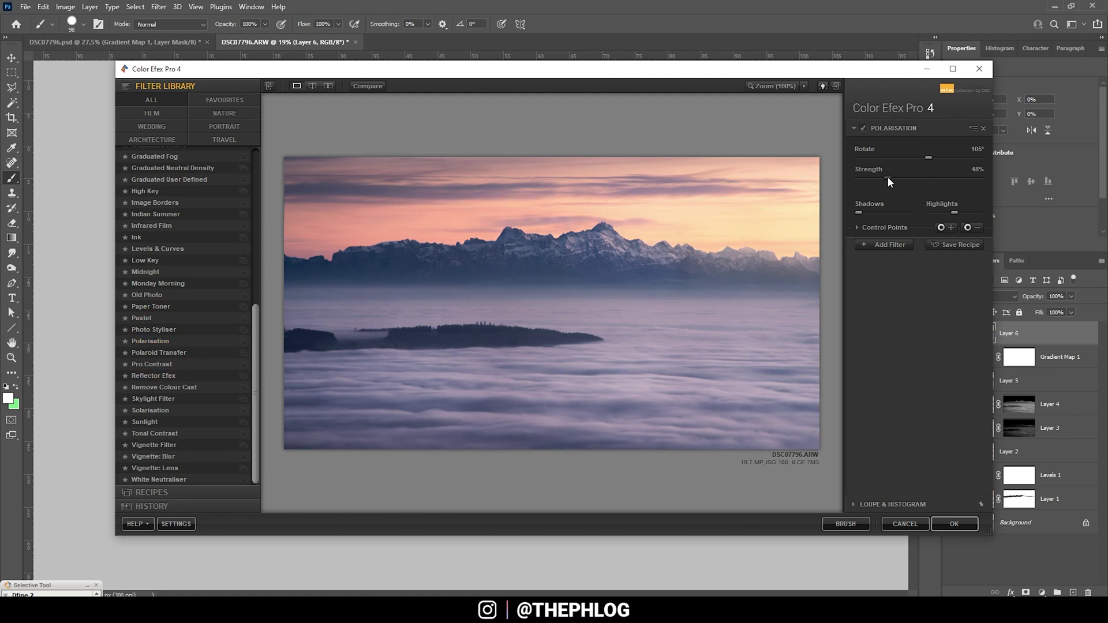
pyautogui.moveTo(888, 179); pyautogui.dragTo(890, 178)
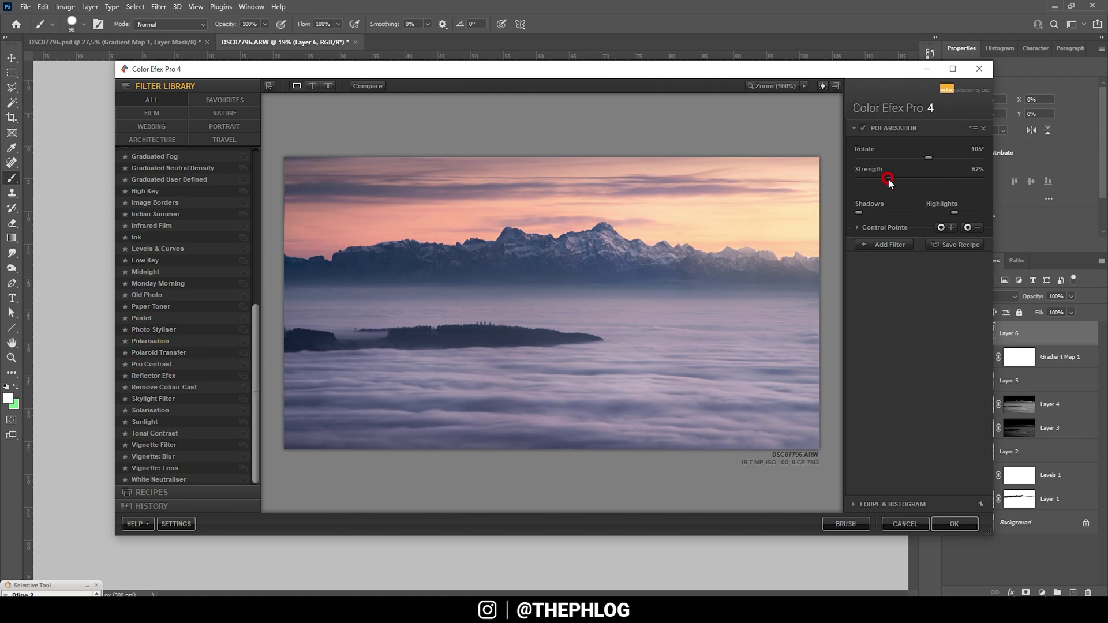
pyautogui.click(862, 128)
pyautogui.click(881, 246)
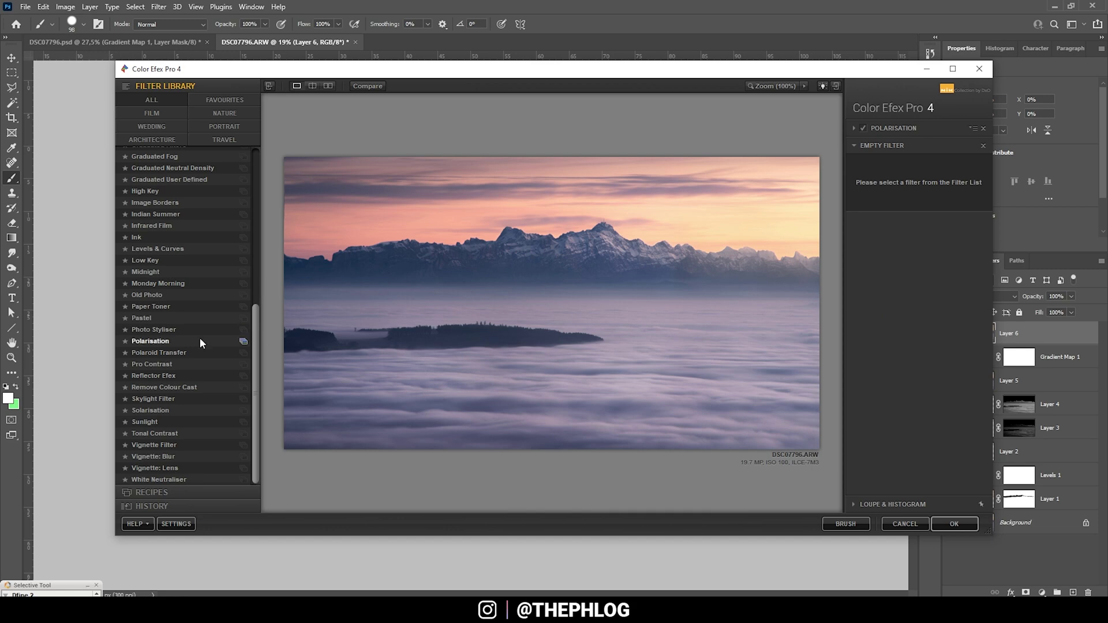
# Replace a trial Skylight Filter with Brilliance/Warmth at 11% warmth and apply the filters.
pyautogui.click(160, 400)
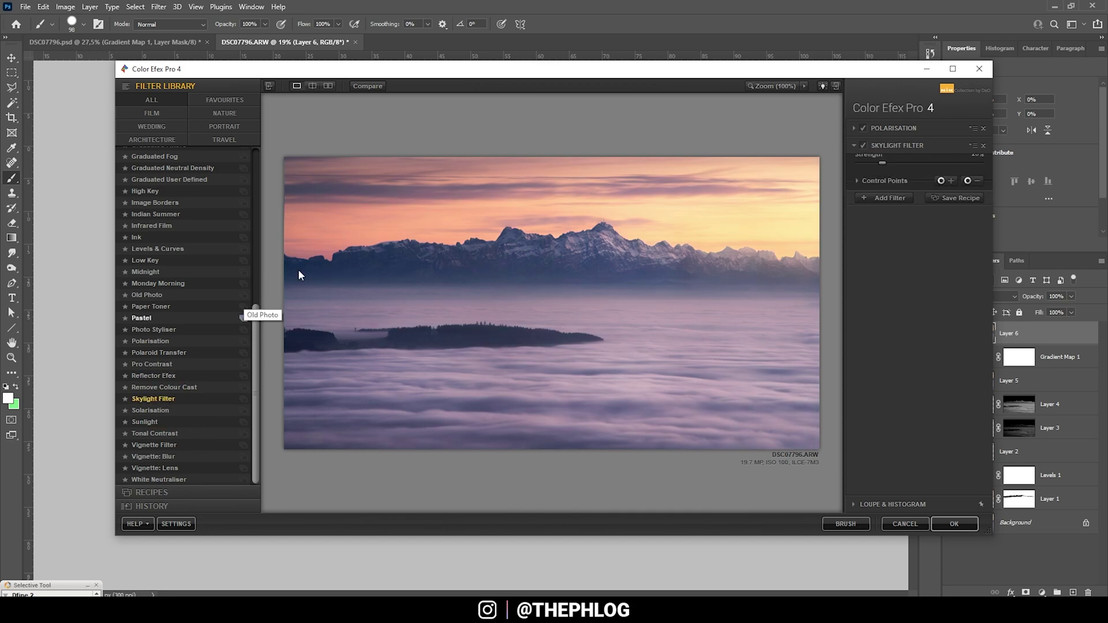
pyautogui.click(862, 145)
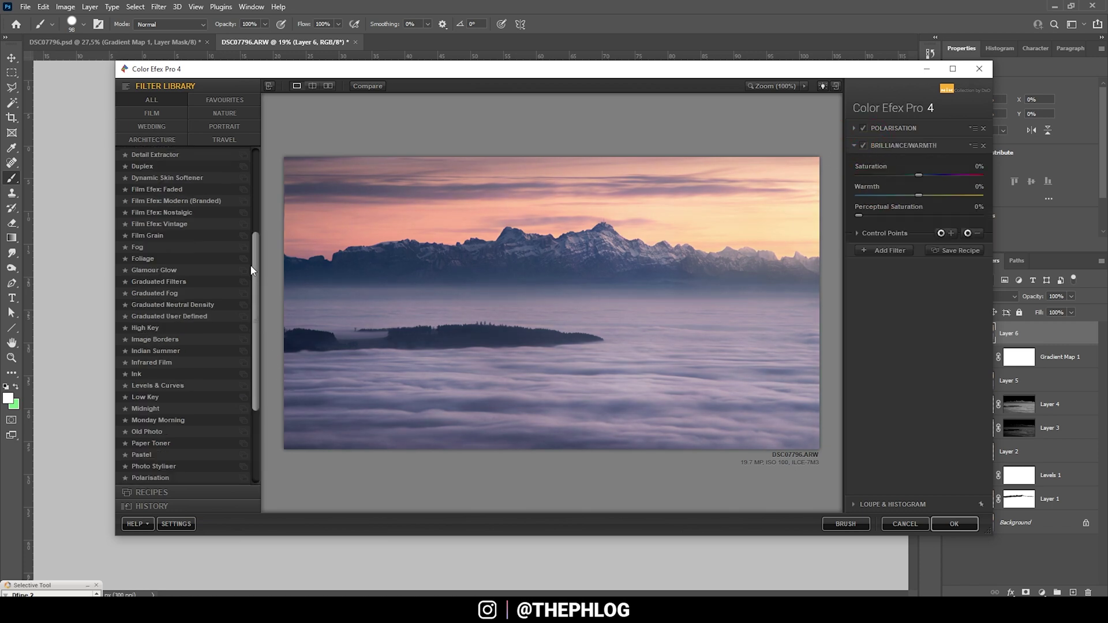
pyautogui.click(254, 155)
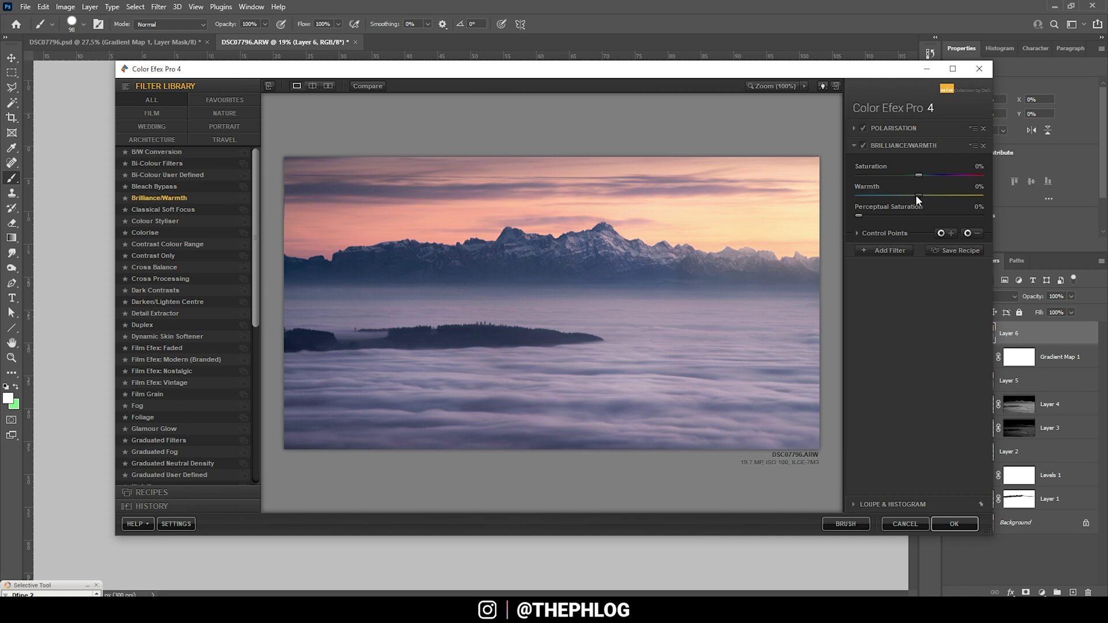
pyautogui.moveTo(918, 199); pyautogui.dragTo(925, 199)
pyautogui.moveTo(926, 196); pyautogui.dragTo(926, 198)
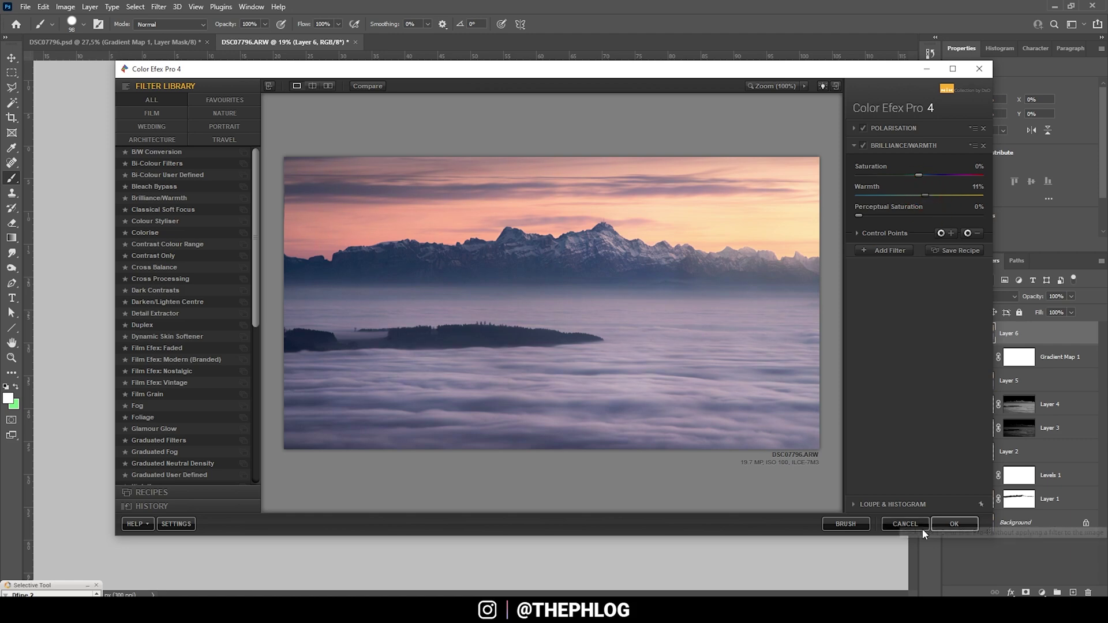
pyautogui.click(956, 524)
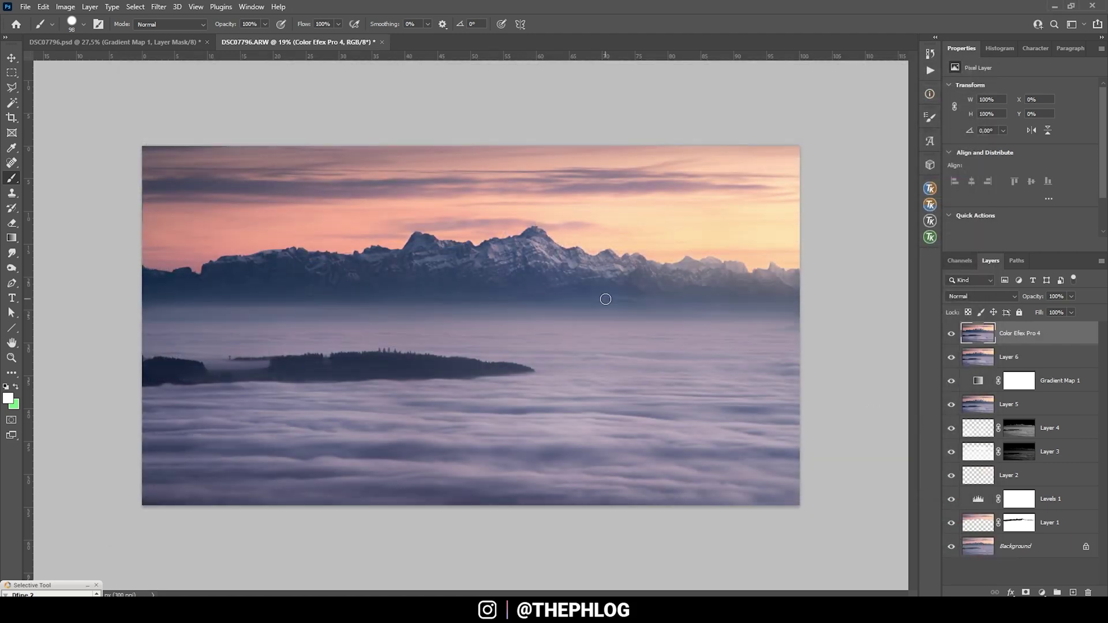